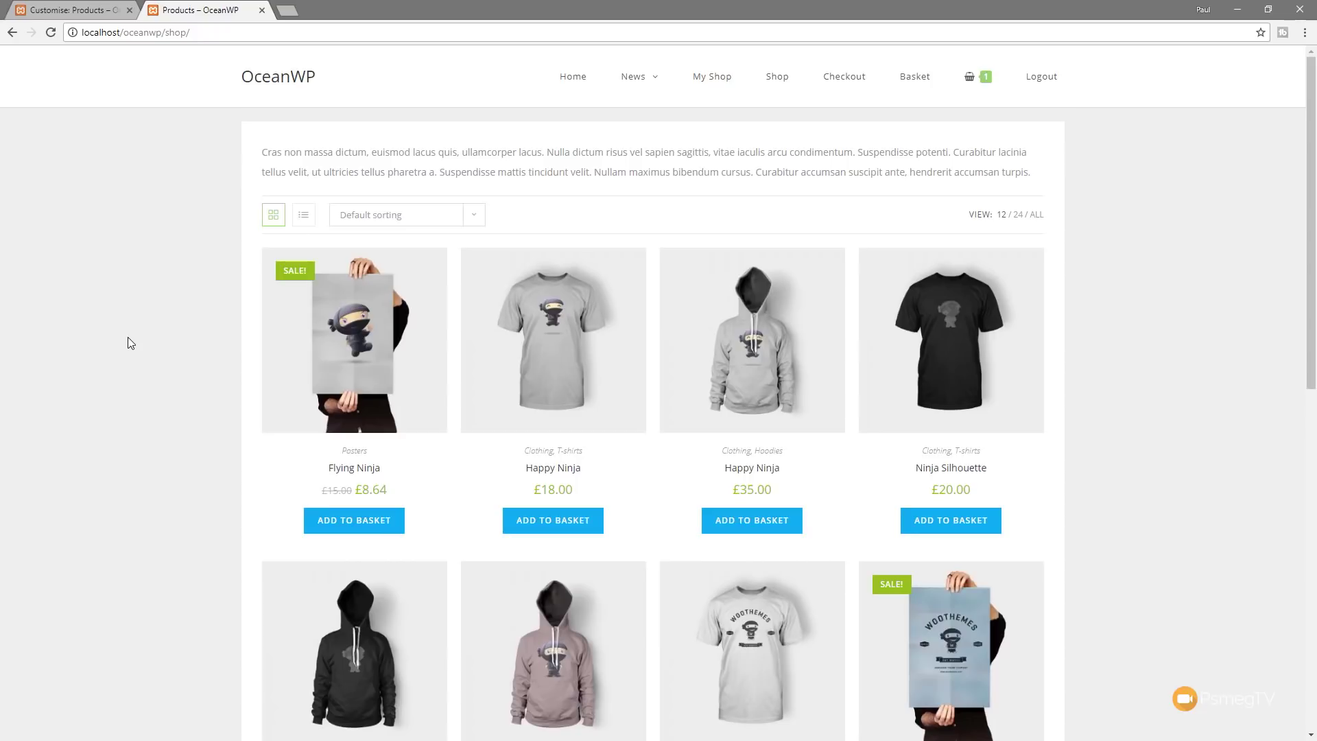
- Preview the Flying Ninja quick view, close it, and return to the Customise: Products tab
mouse_move(337, 384)
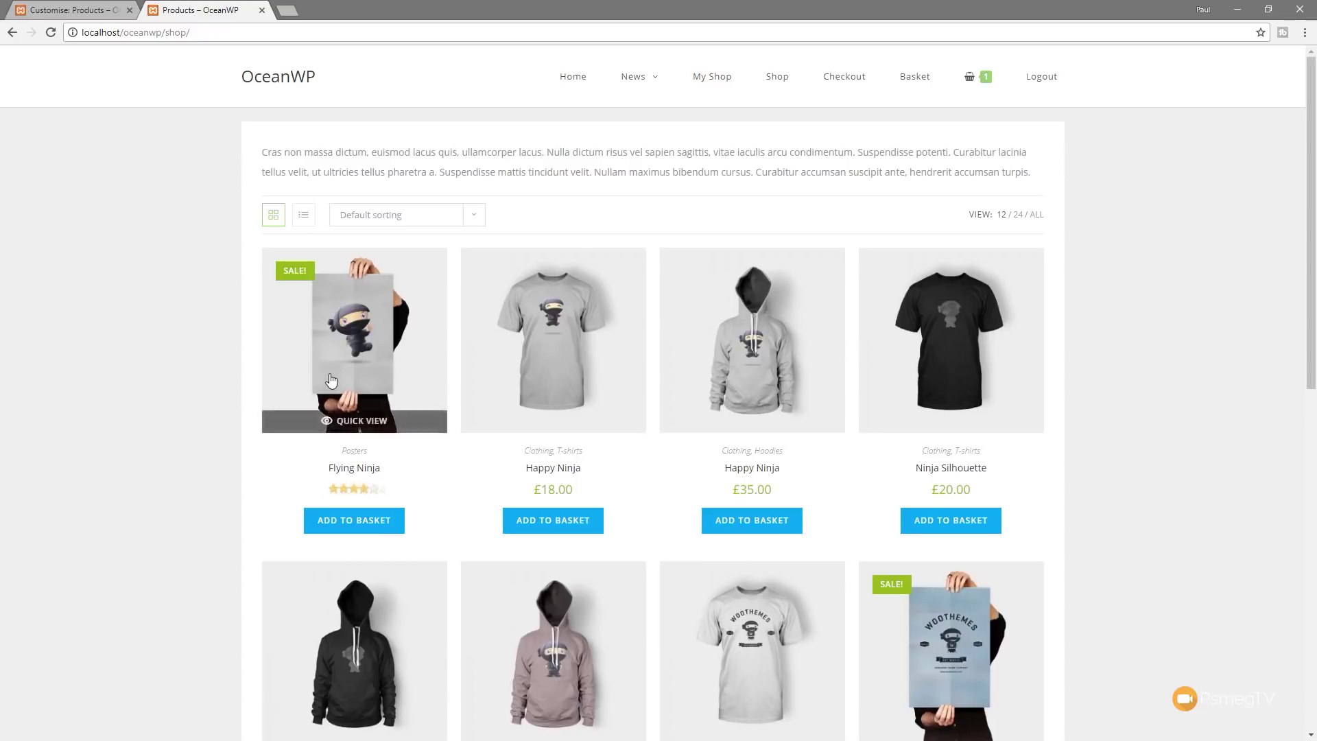
click(359, 429)
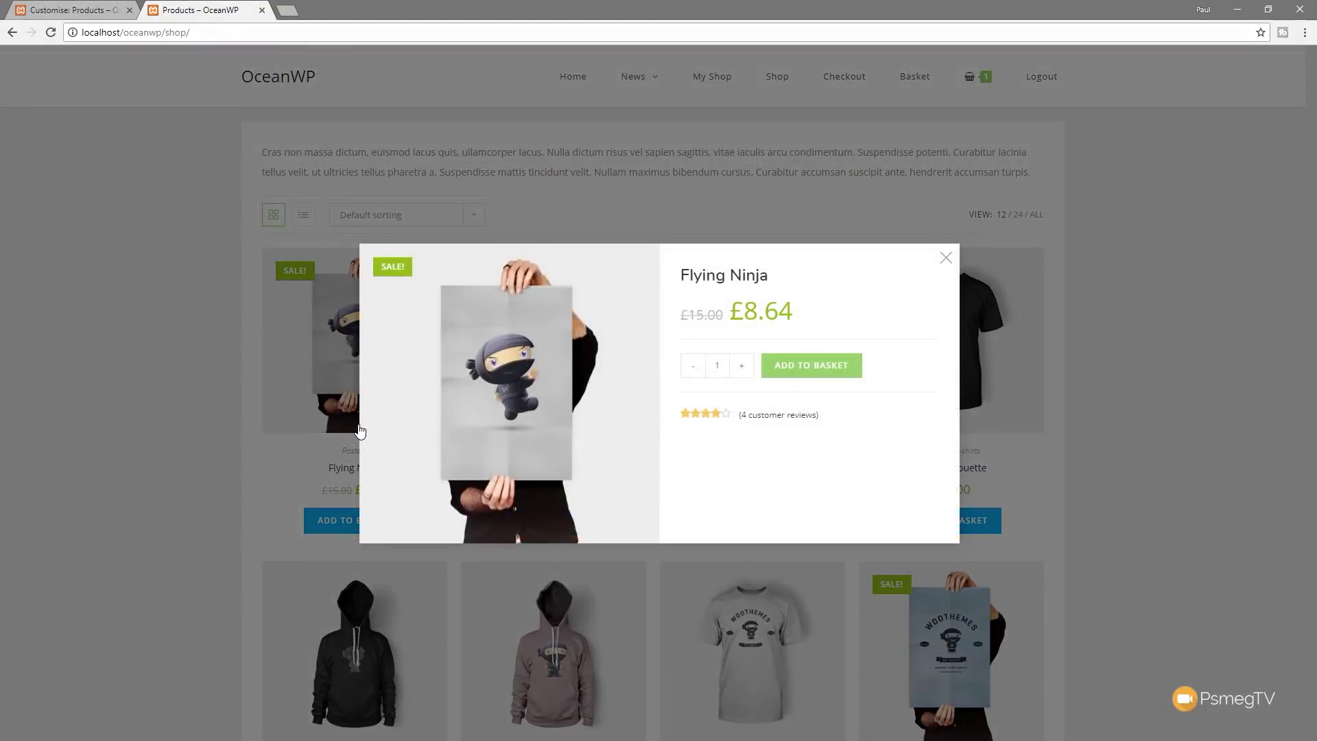
click(946, 259)
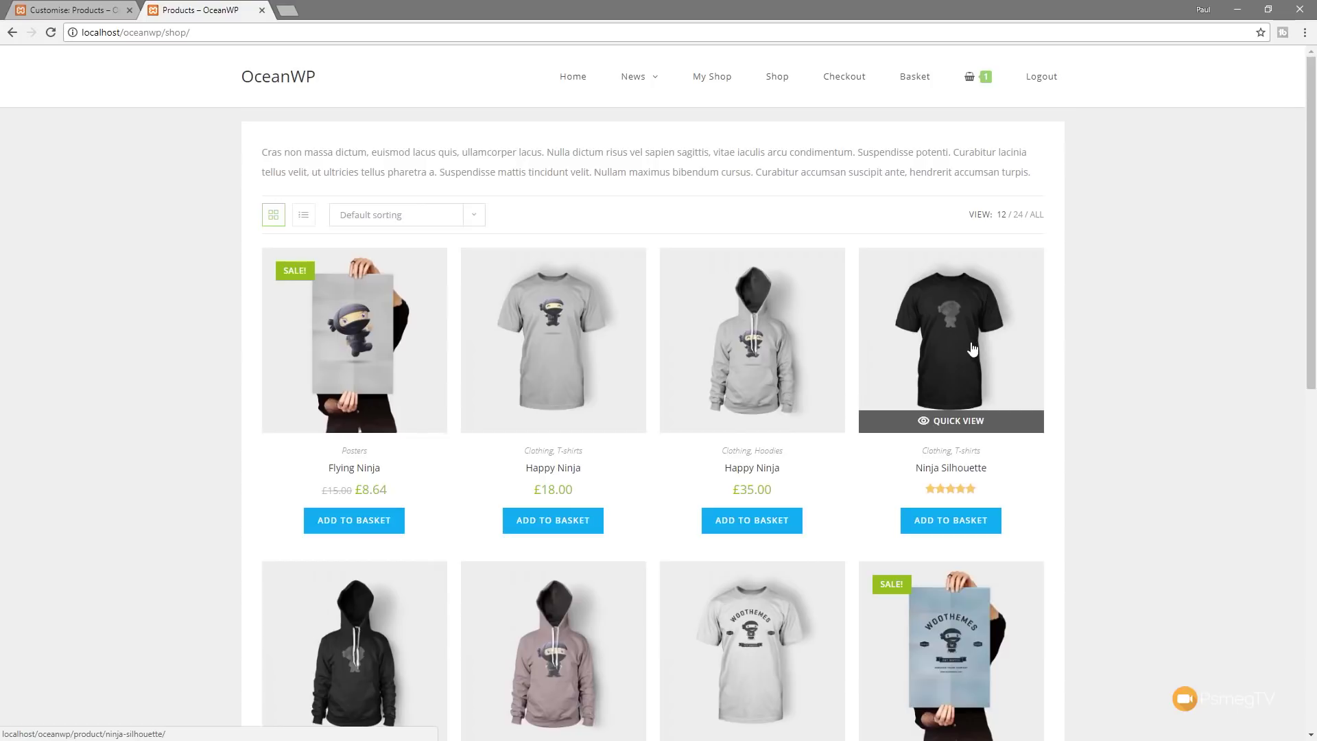
click(96, 9)
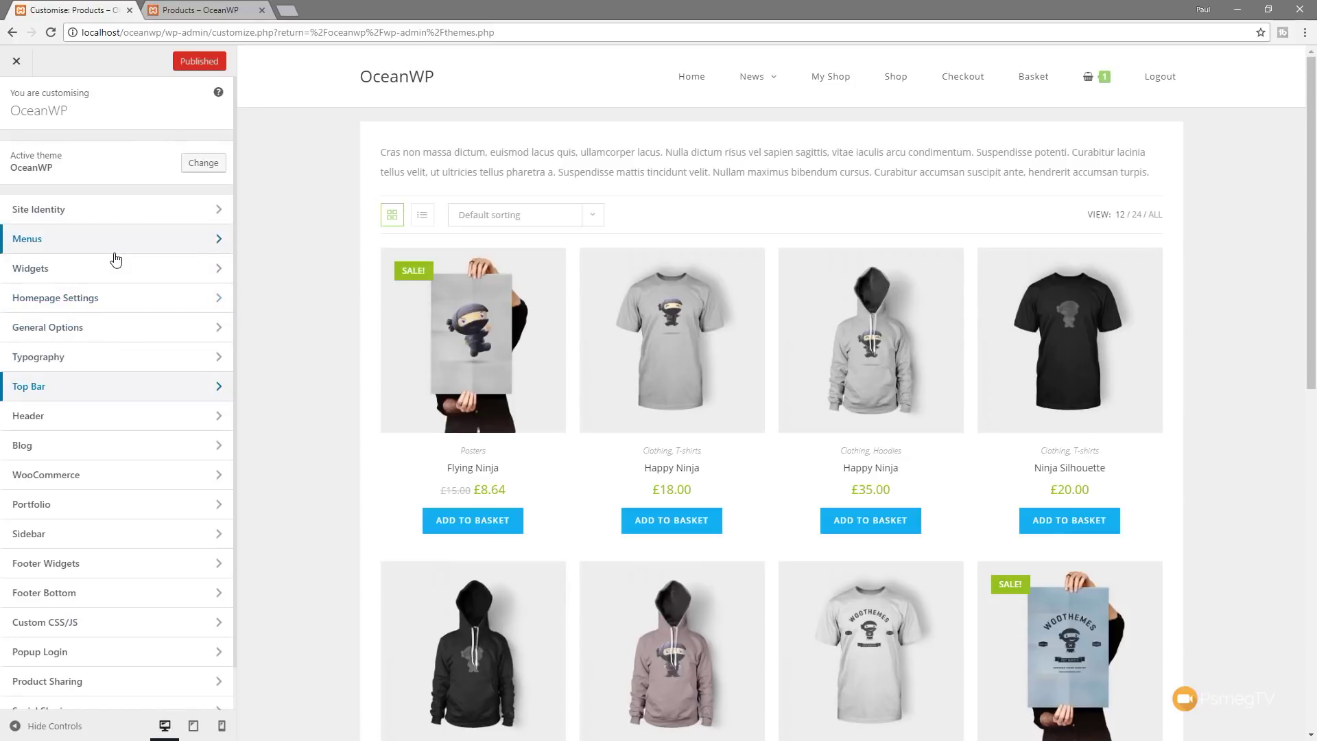
- Open the WooCommerce section in the OceanWP Customizer sidebar
click(75, 473)
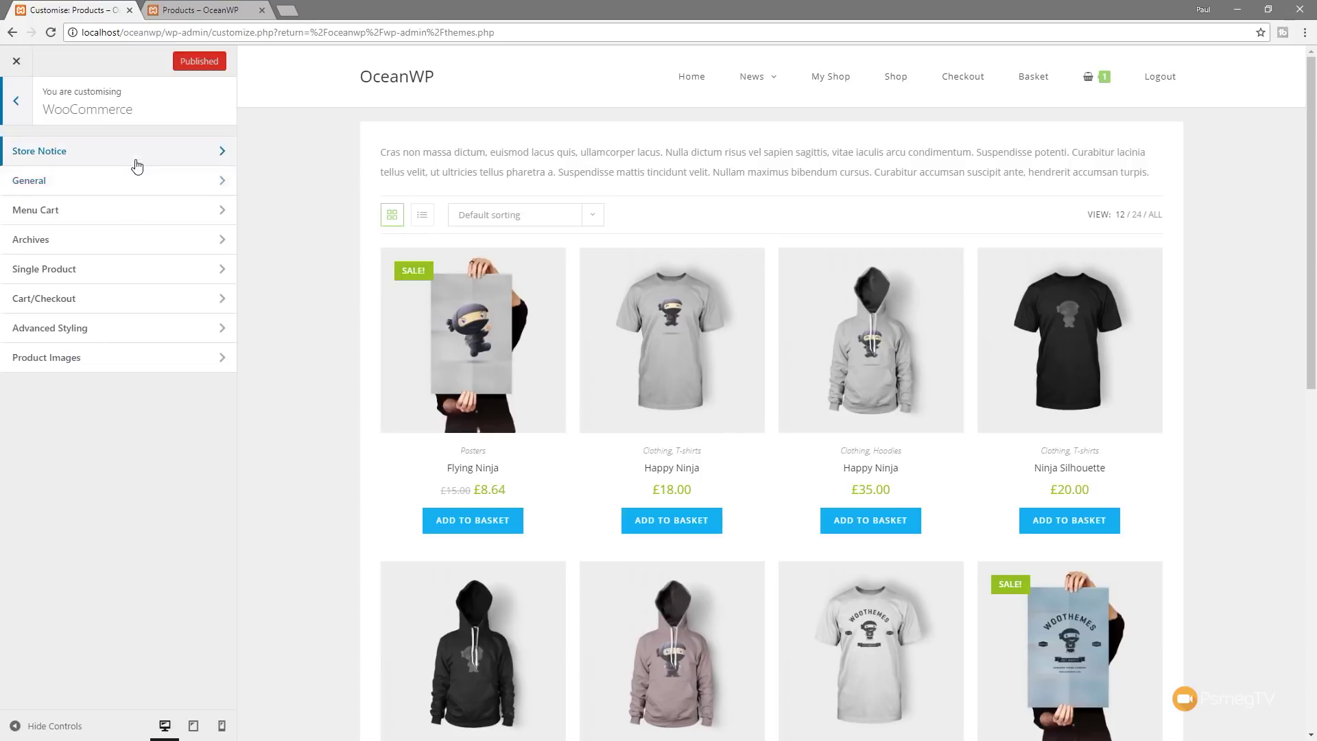
- Enable Store Notice to preview the demo banner, then disable it again and go back
click(137, 167)
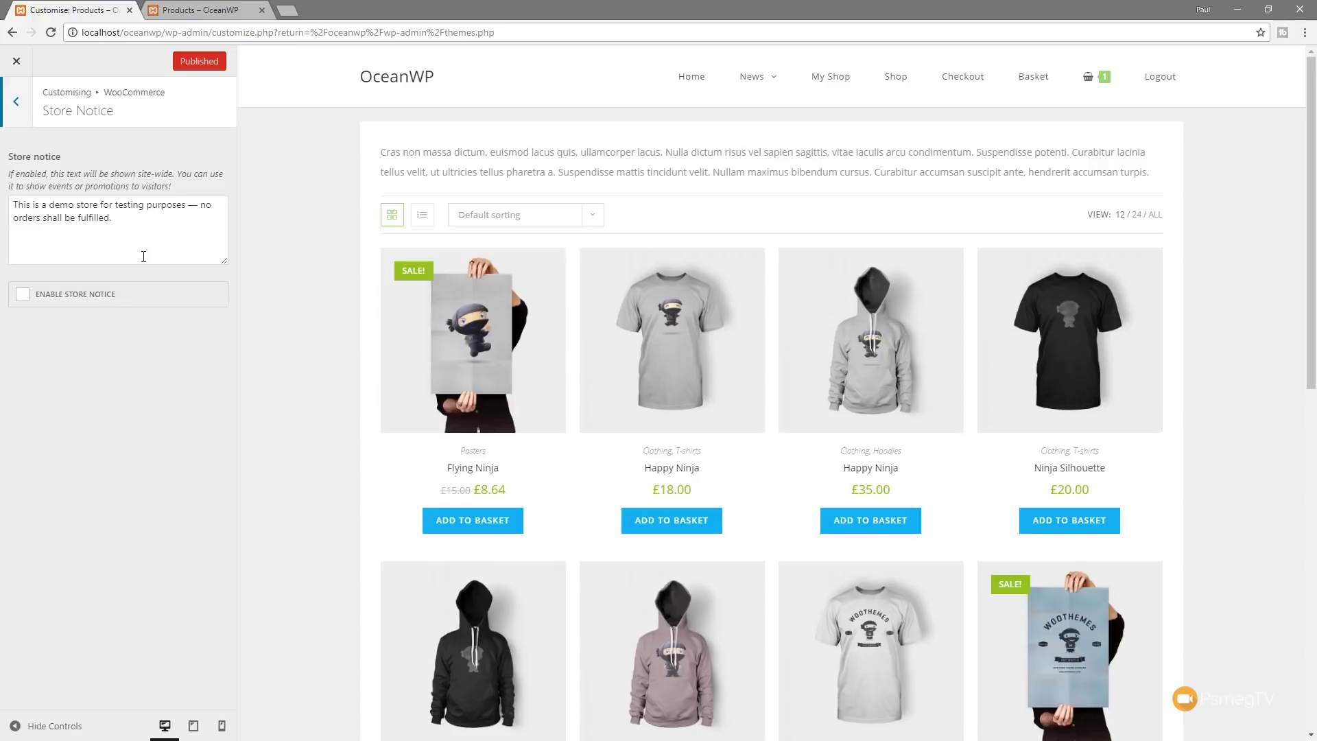
click(43, 295)
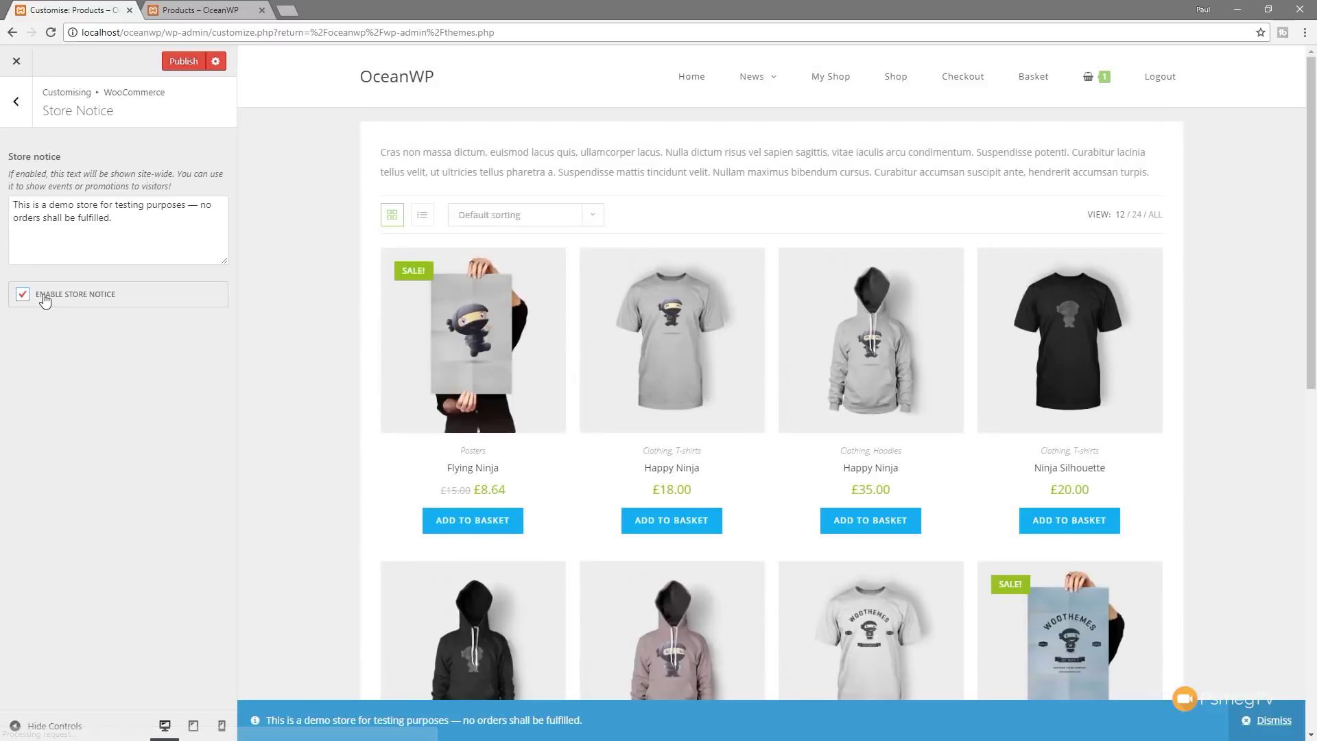
scroll(354, 627, down, 6)
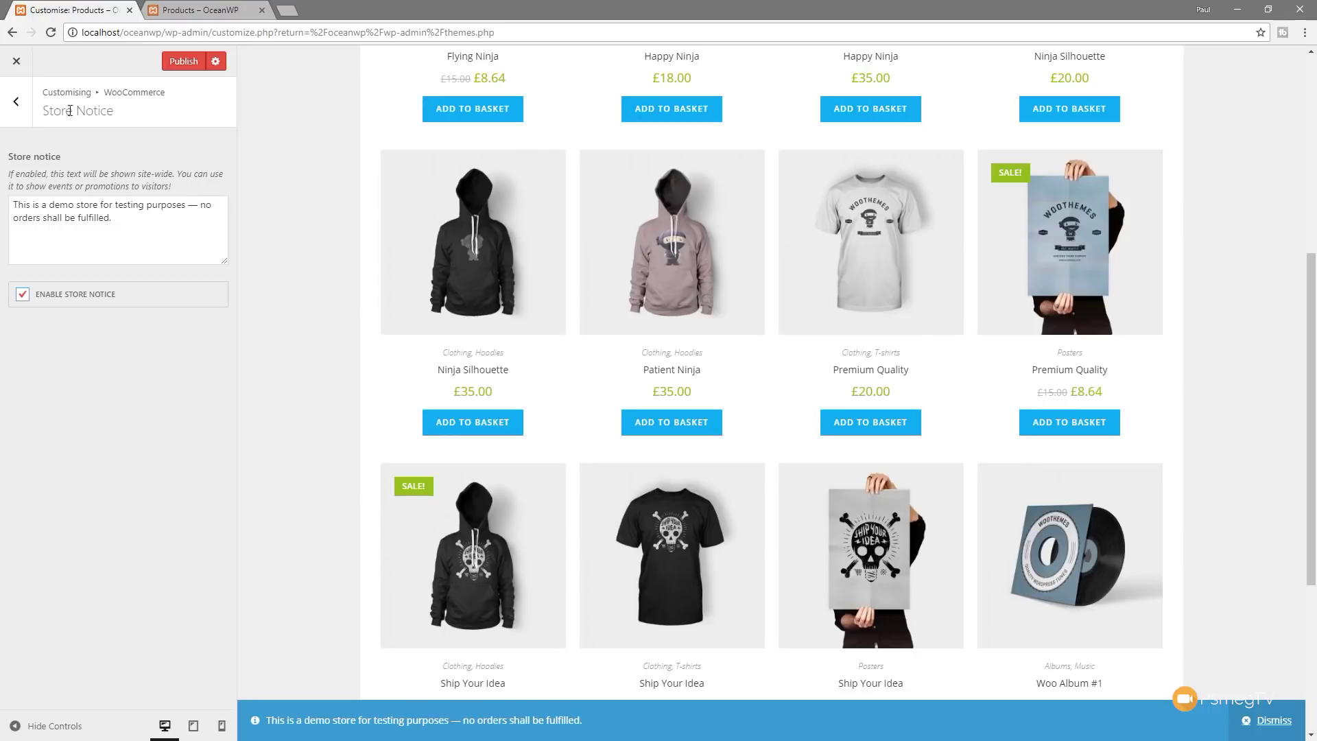
click(31, 296)
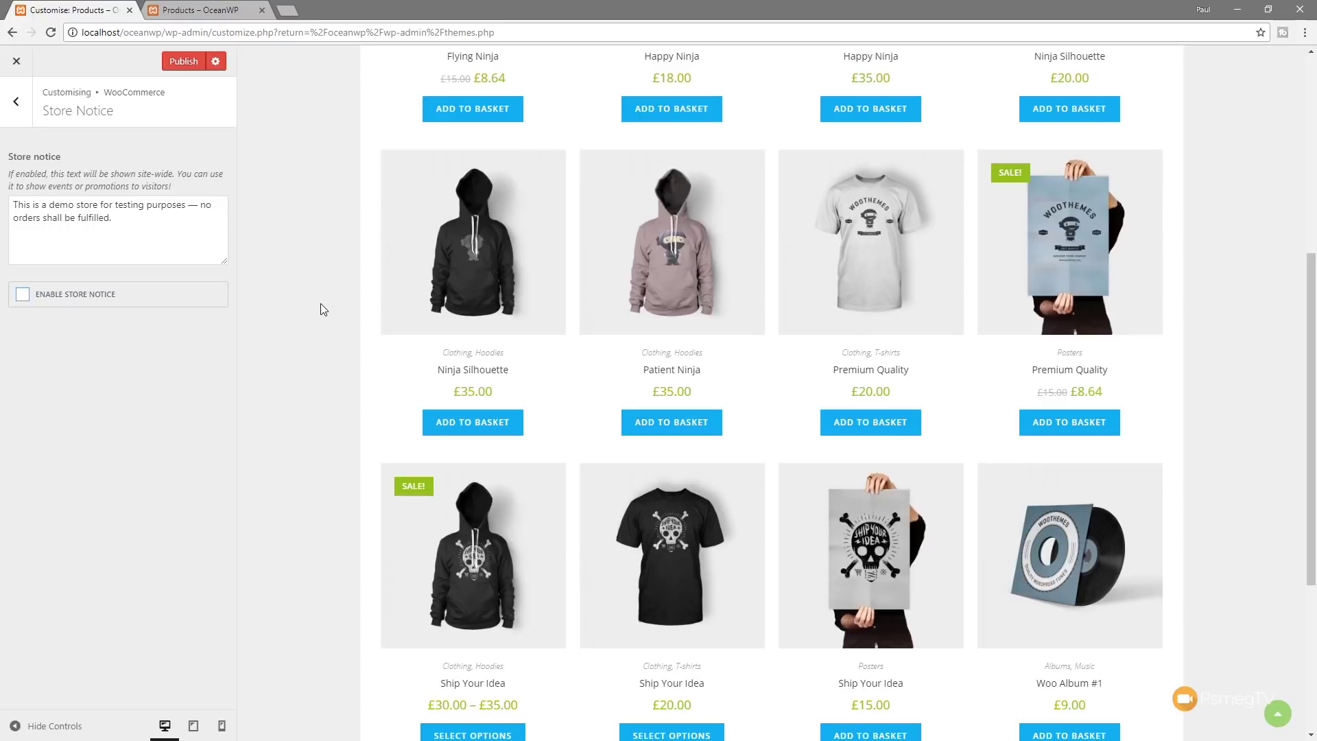
click(20, 107)
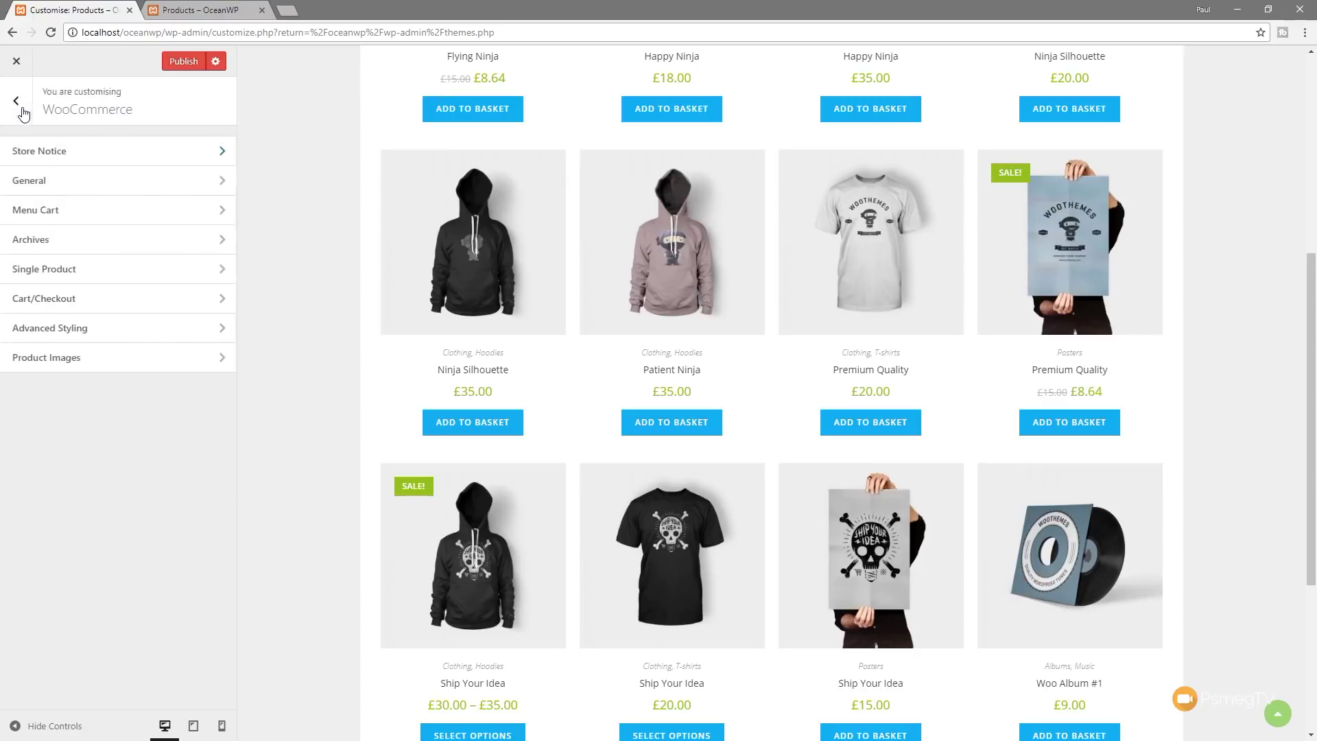
- In General settings, set On Sale Badge Style to Circle and Badge Content to Percentage
click(43, 183)
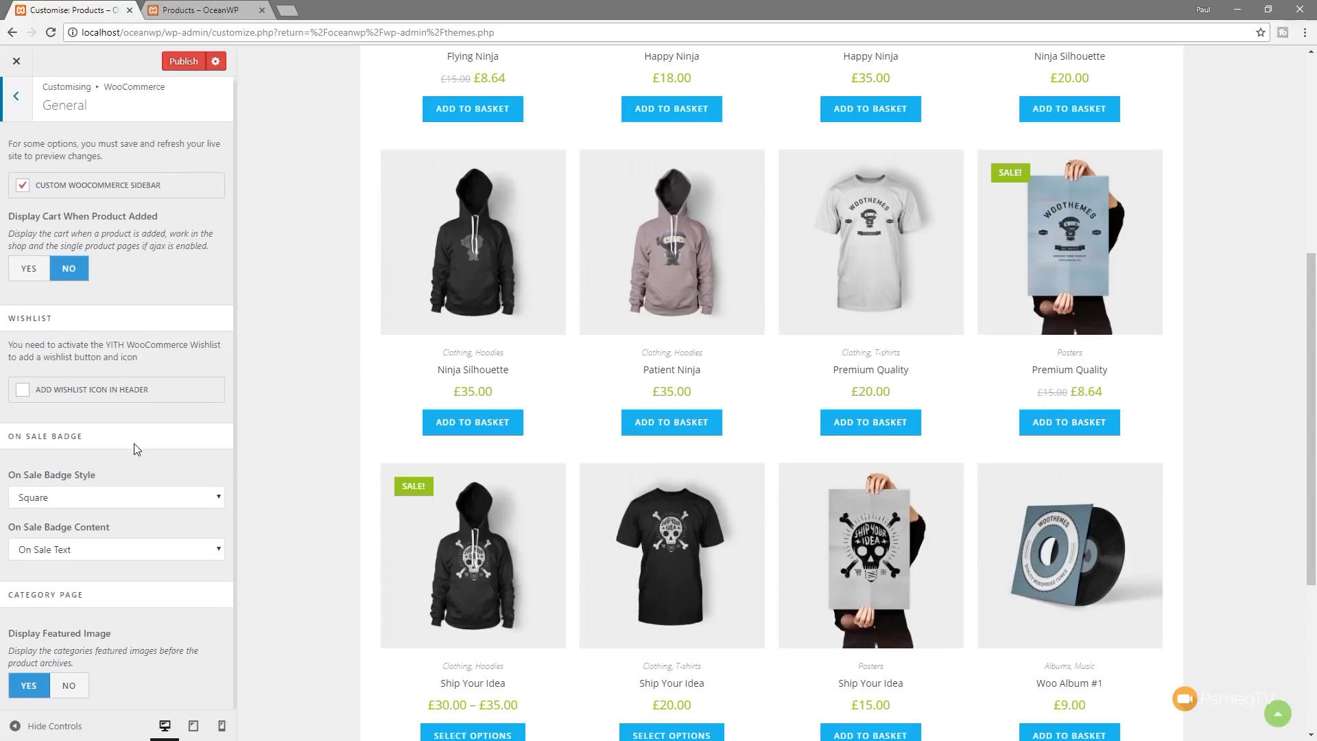
scroll(329, 485, down, 3)
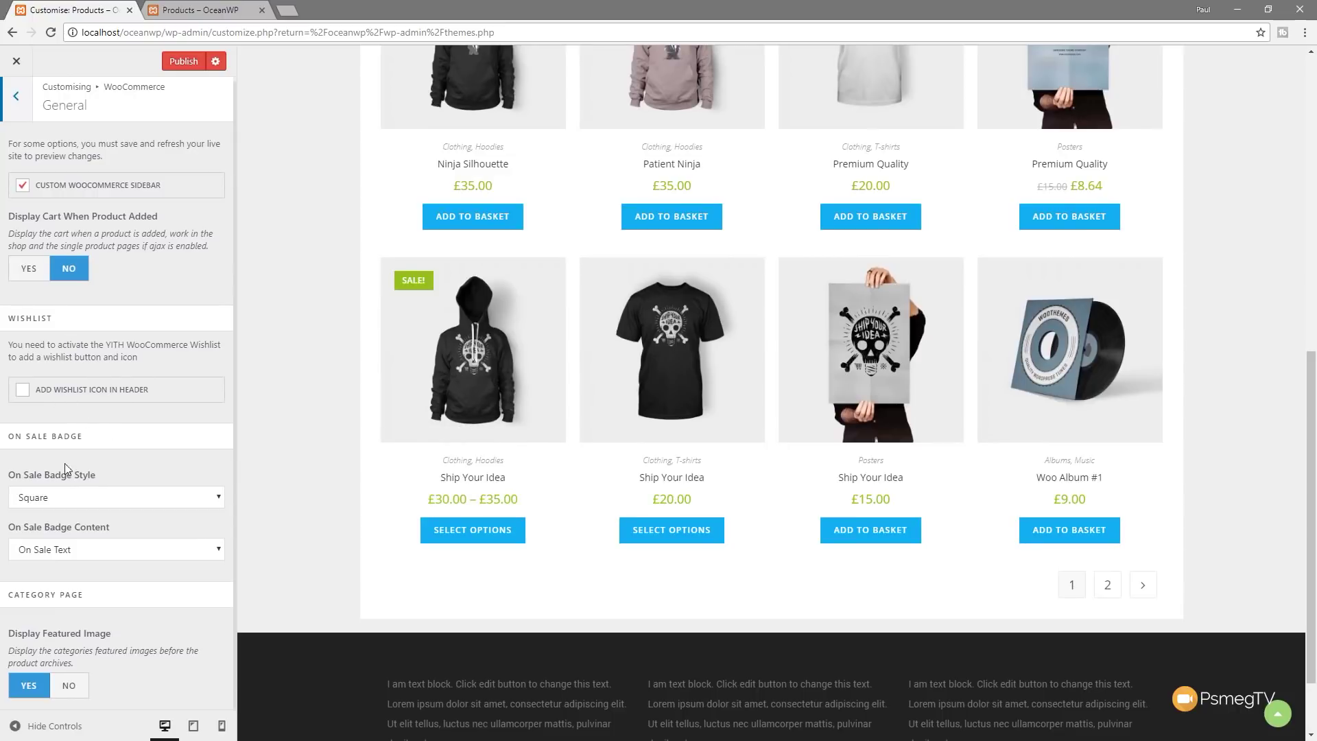
click(62, 498)
click(59, 534)
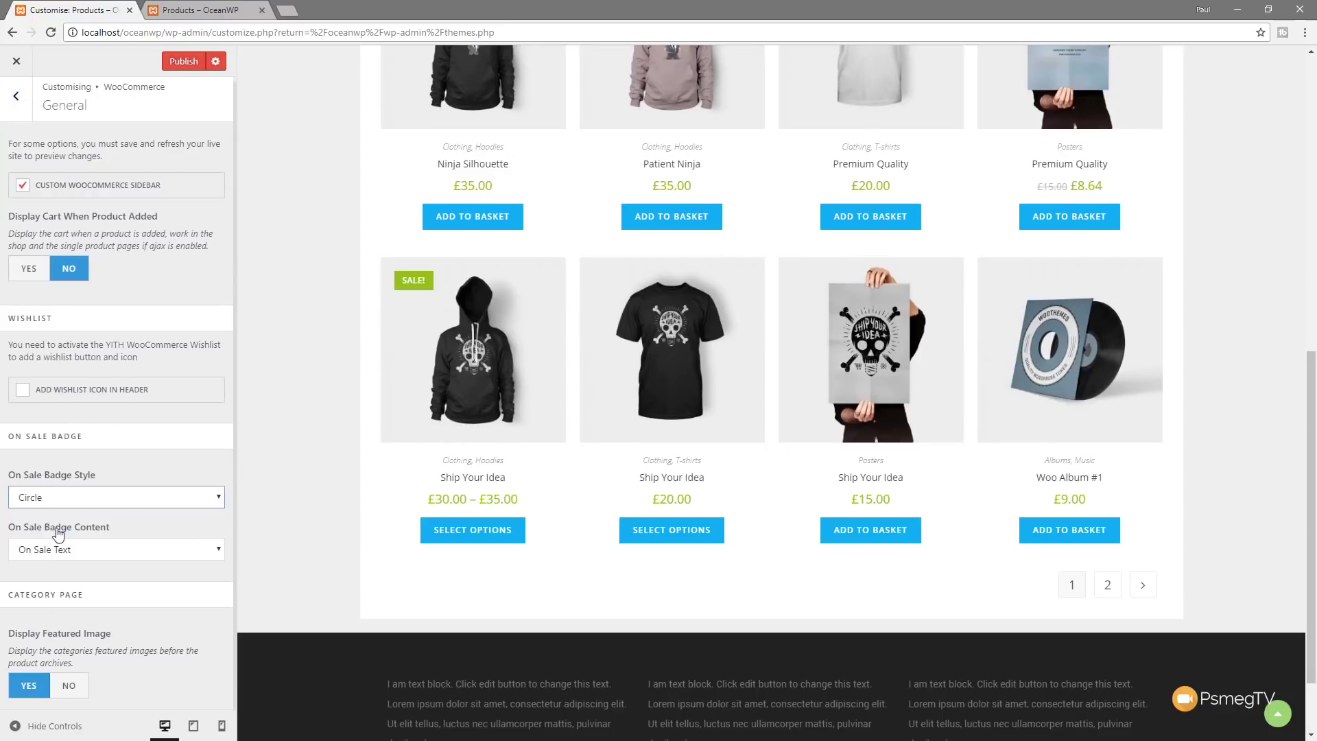
click(106, 549)
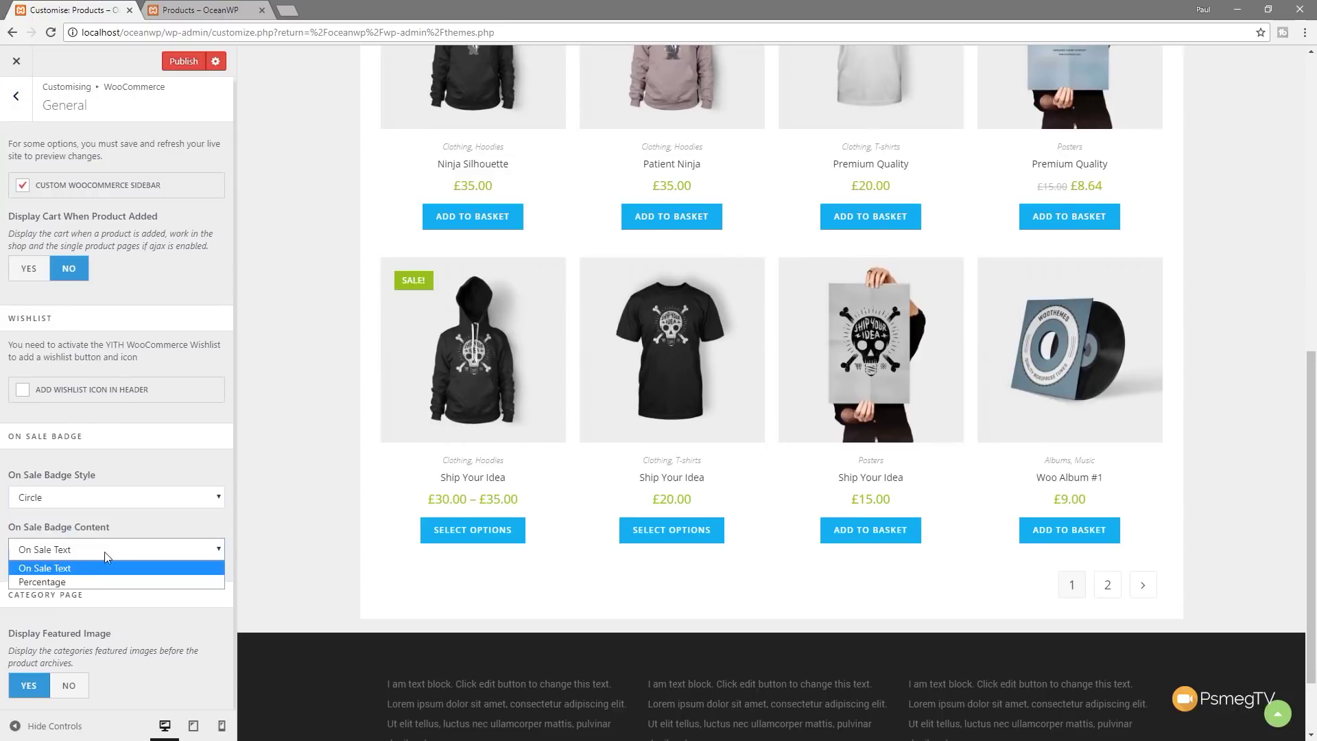
click(84, 583)
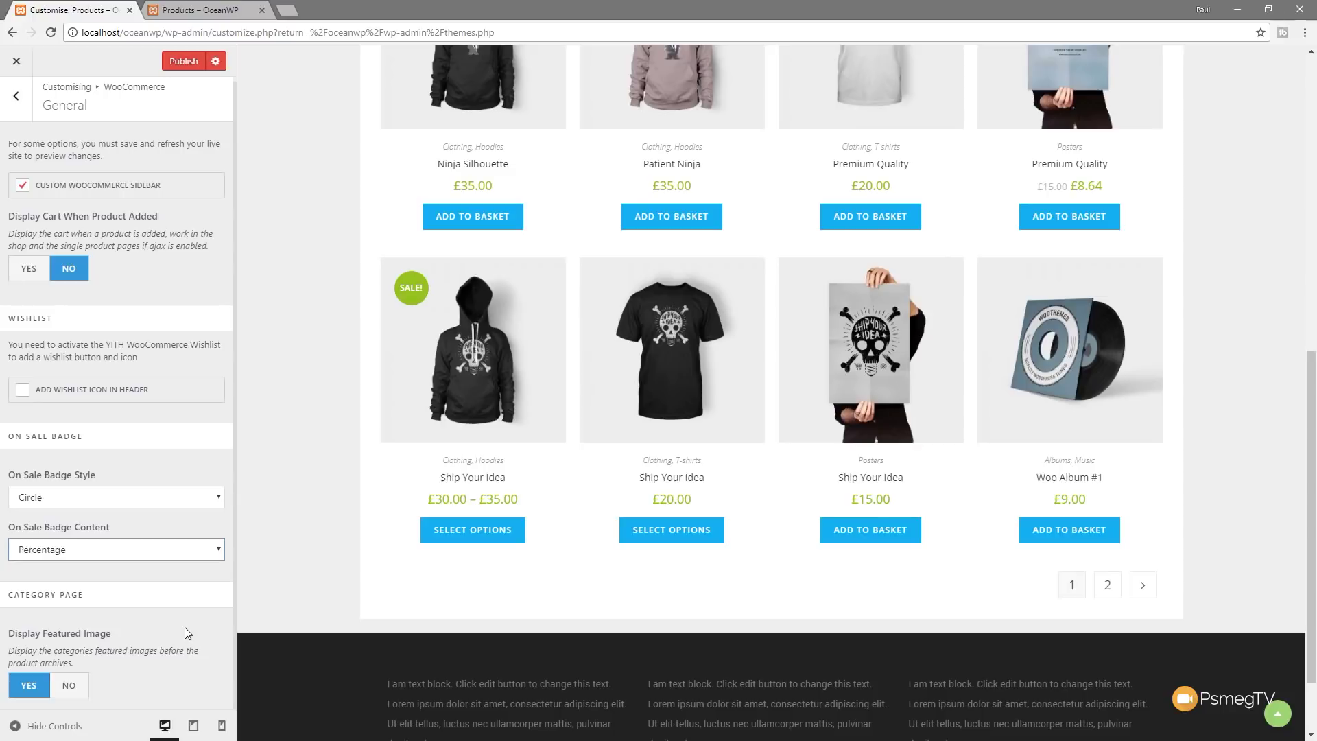
click(16, 103)
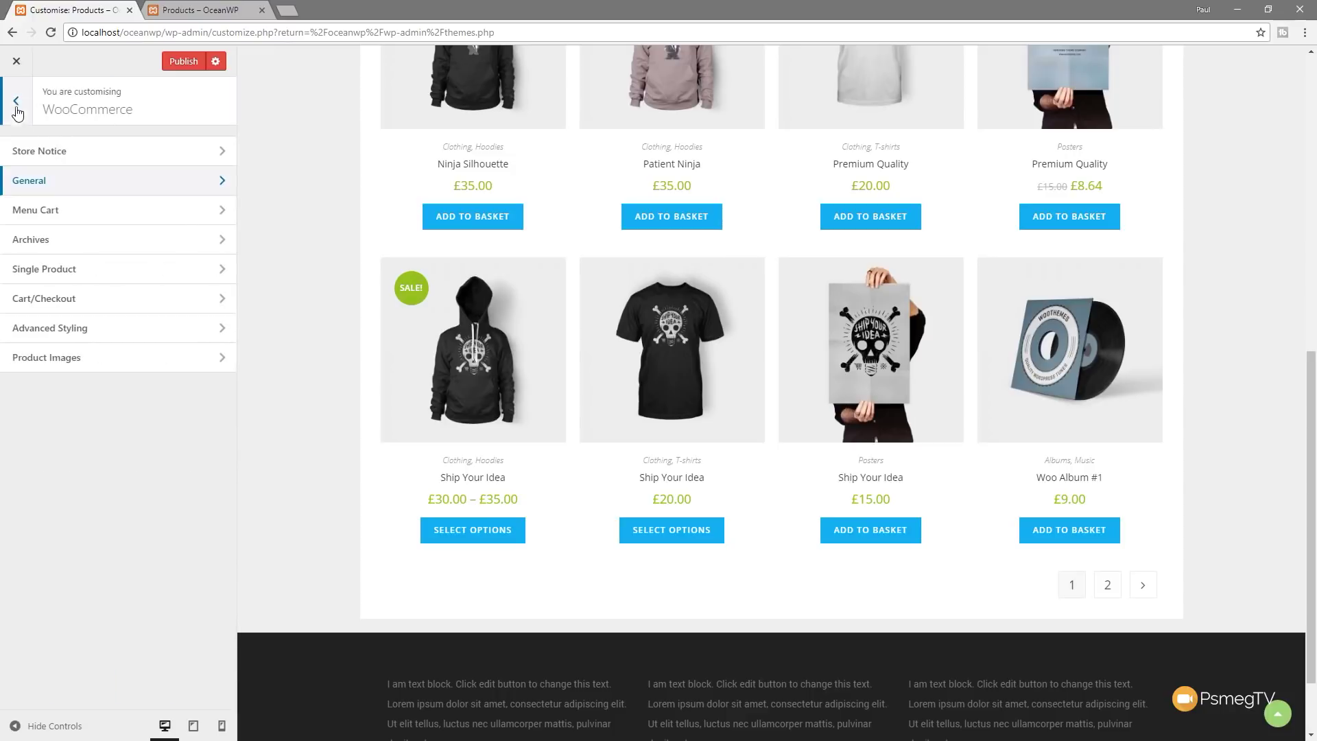
- Open Menu Cart, showing hide-on-empty-cart and mobile mini cart enabled
click(51, 212)
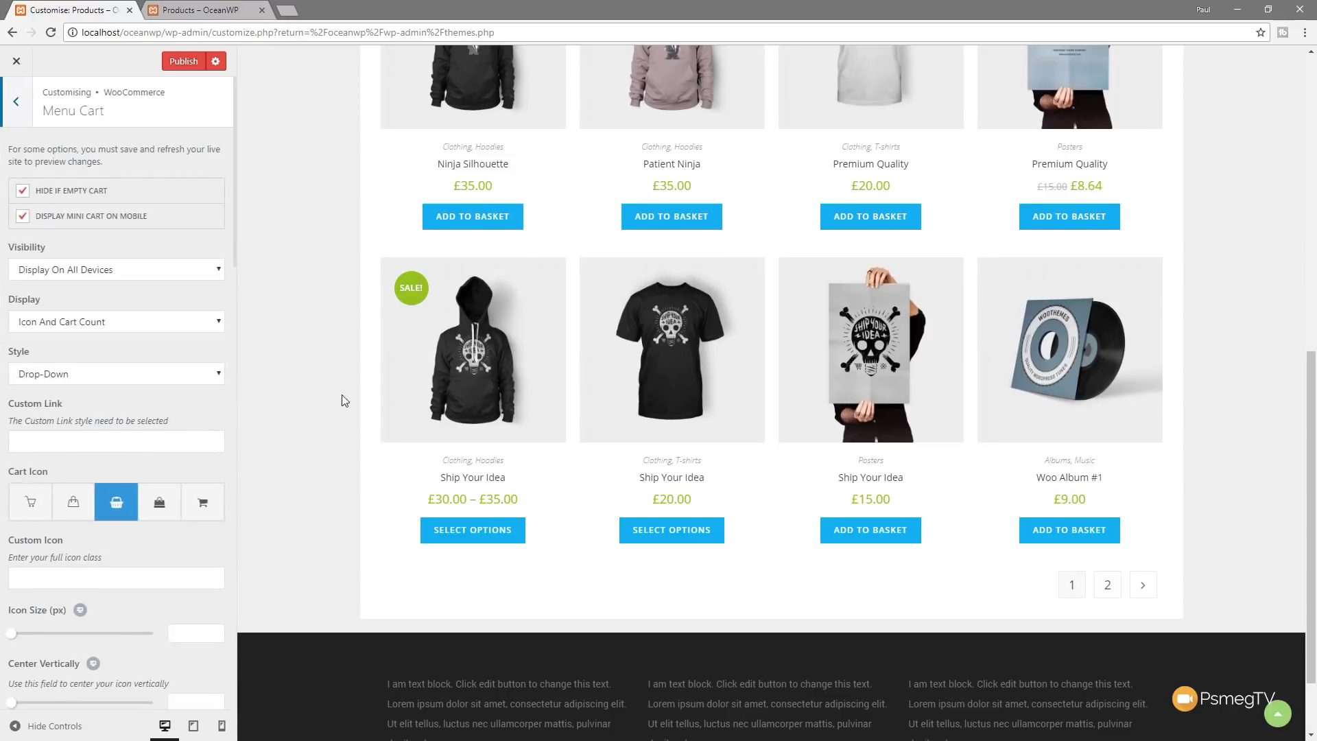
scroll(344, 401, up, 10)
mouse_move(1096, 82)
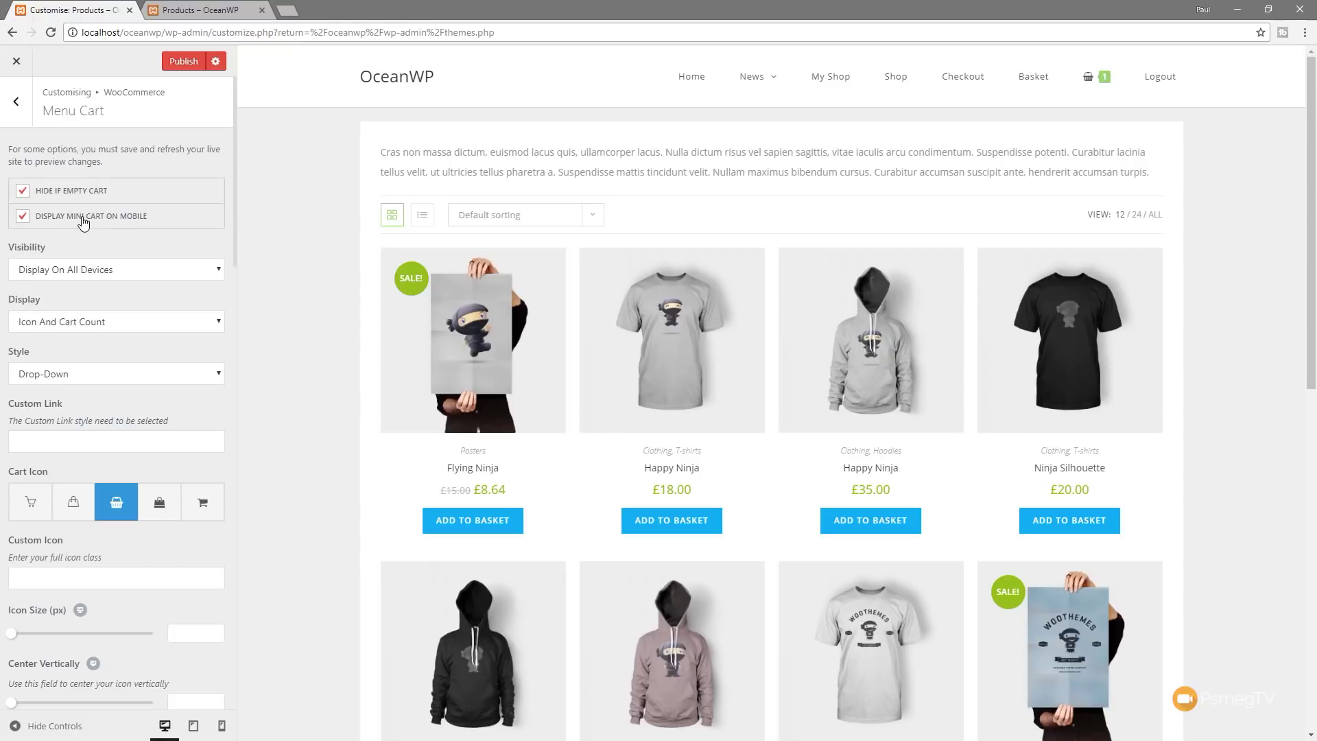
- Try the Spacious cart dropdown at widths 400, 141 and 239 px, then revert to Compact
scroll(83, 221, down, 8)
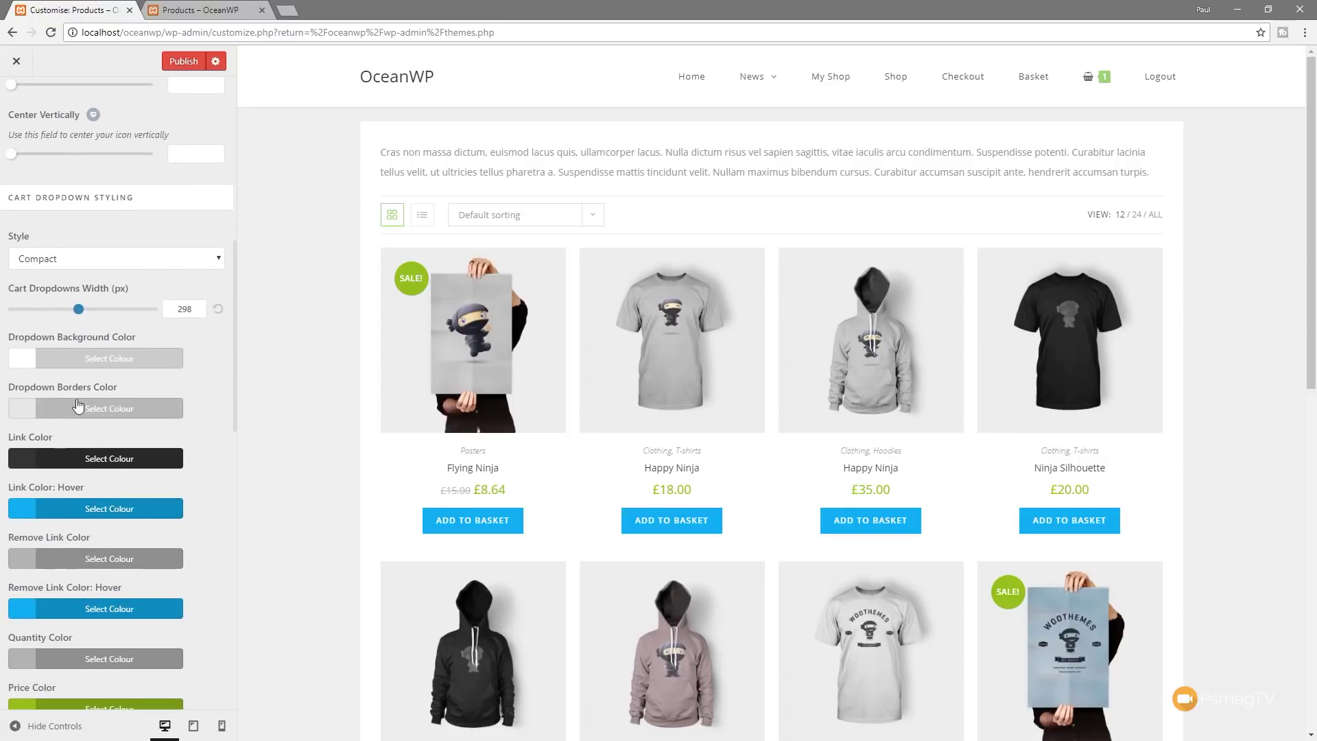
click(110, 266)
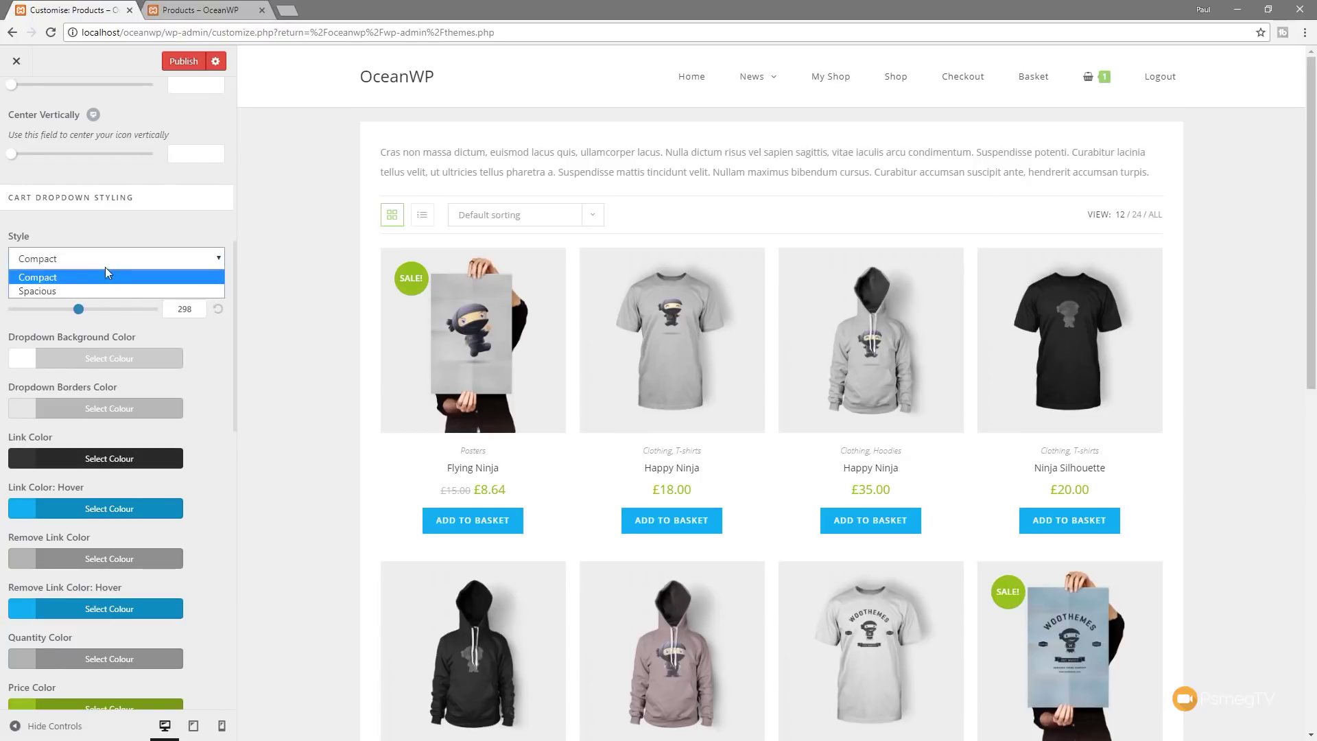
click(51, 290)
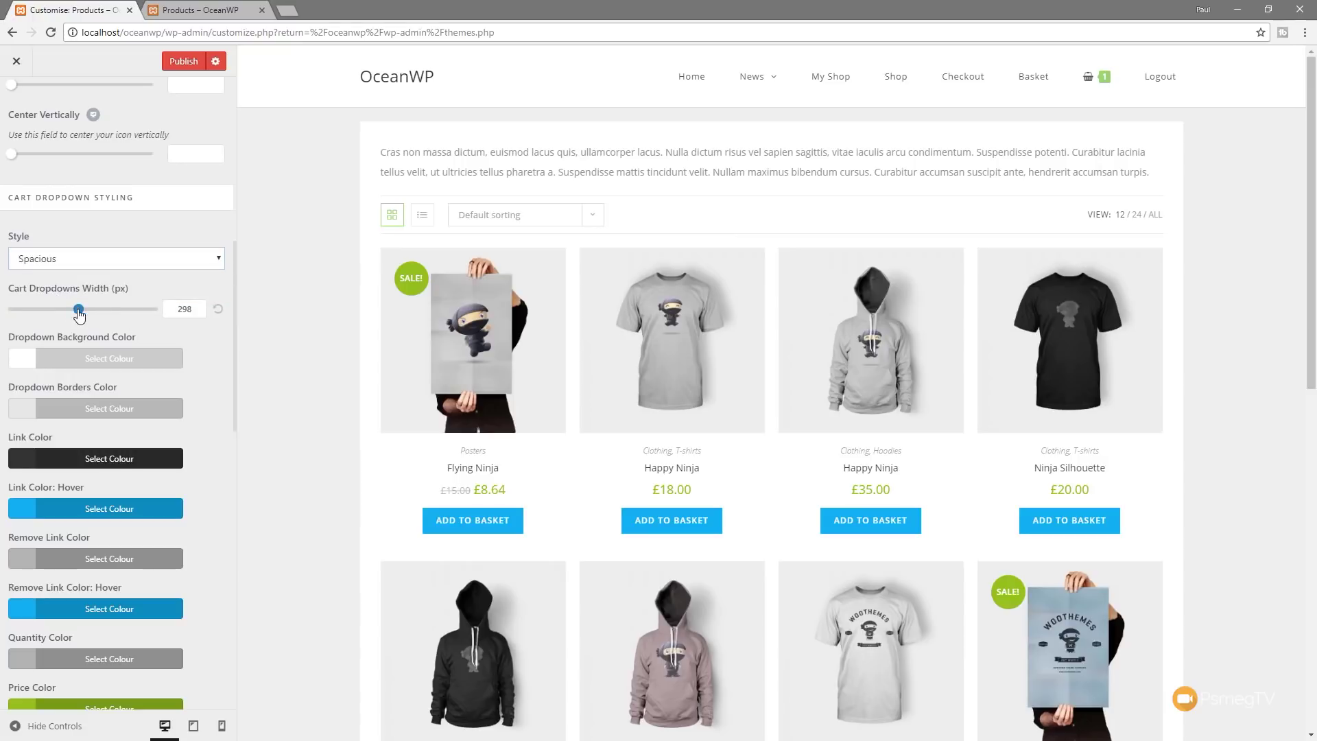
drag(78, 310, 113, 313)
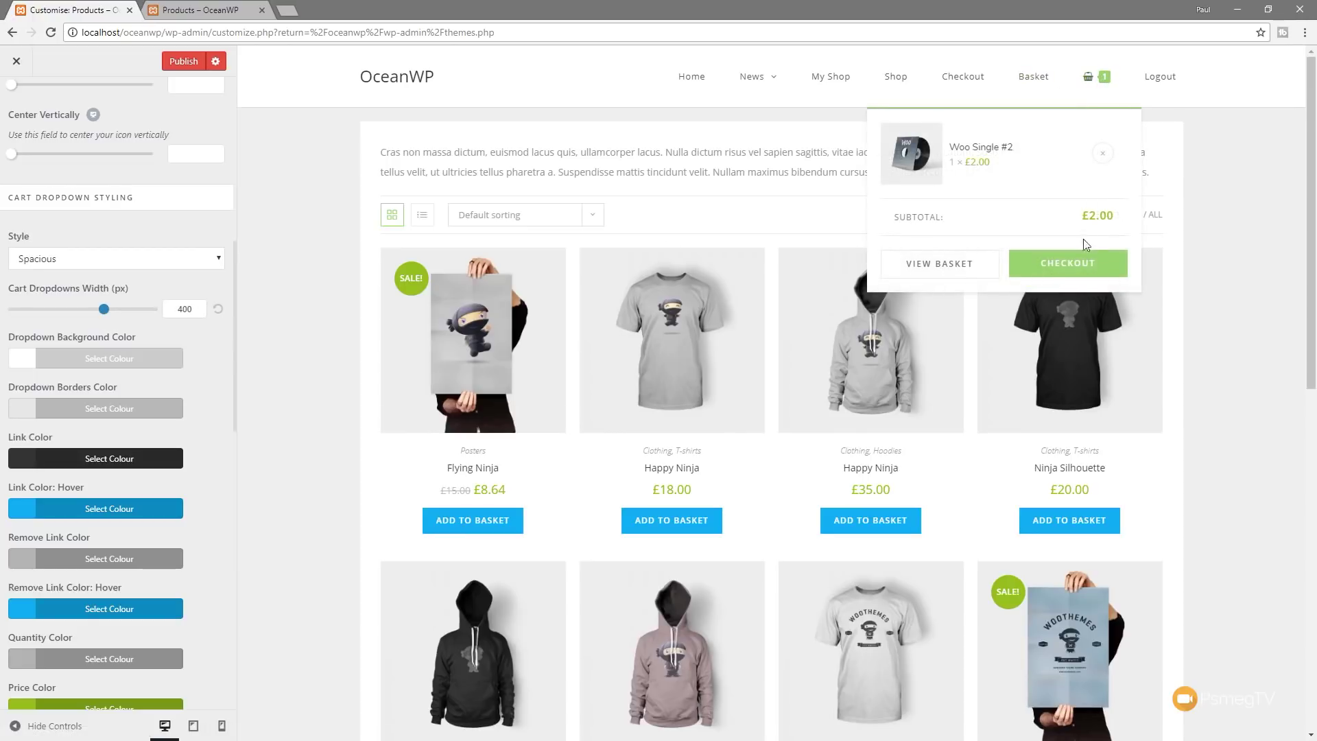
drag(109, 312, 41, 313)
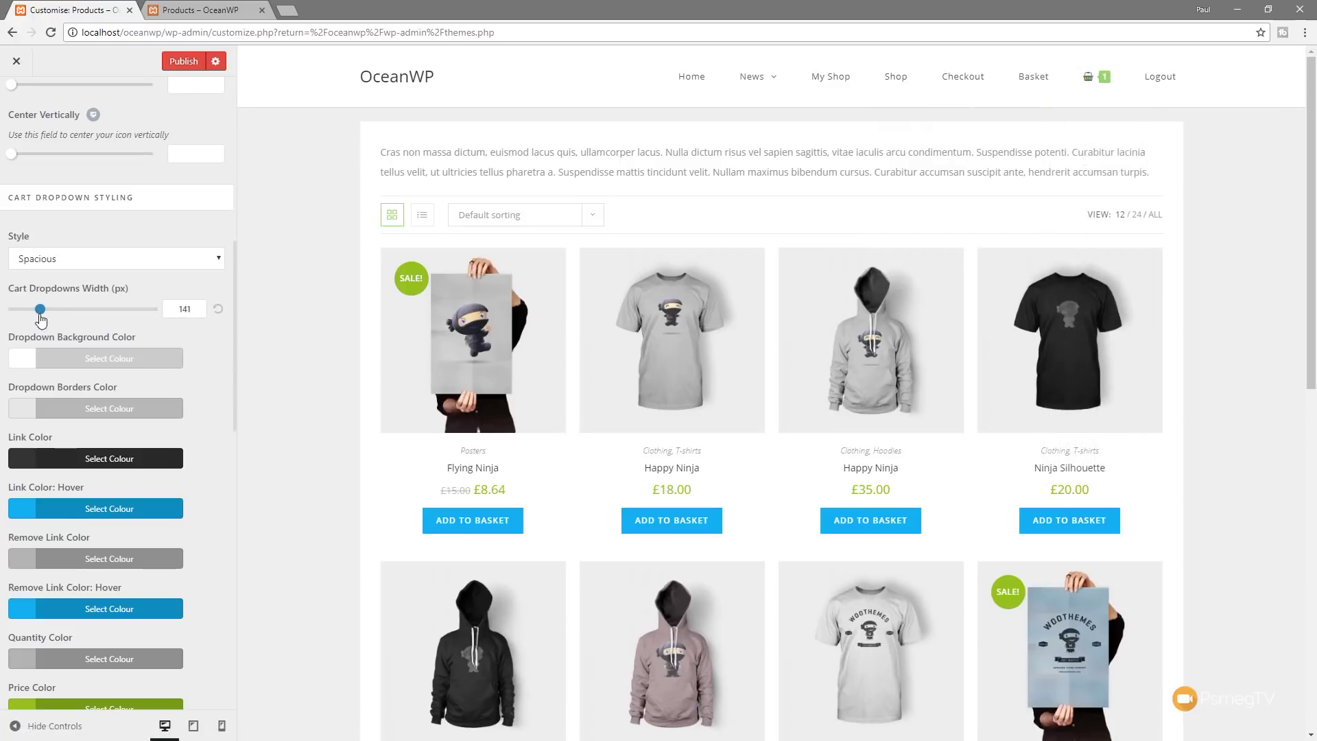
drag(40, 308, 78, 314)
click(179, 259)
click(121, 277)
- Scroll through the Menu Cart dropdown and mobile sidebar colour options
mouse_move(1099, 89)
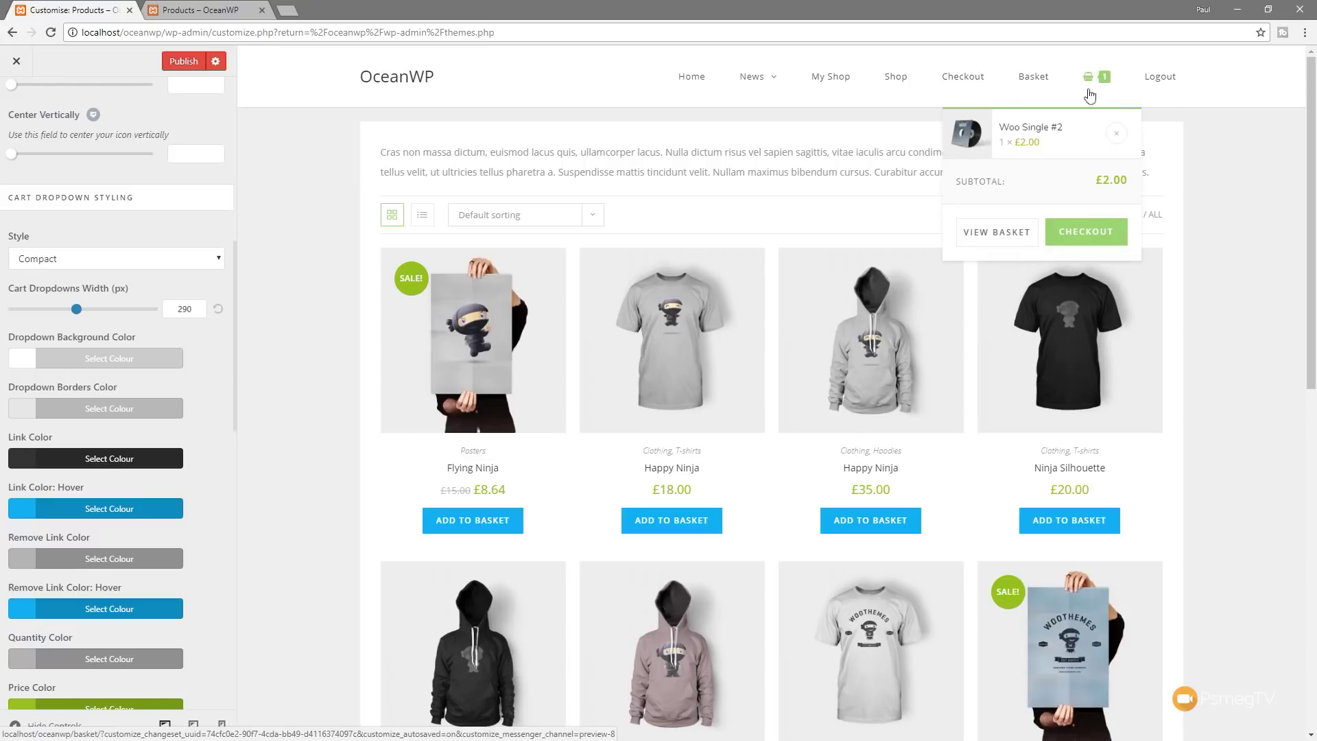
scroll(210, 423, down, 10)
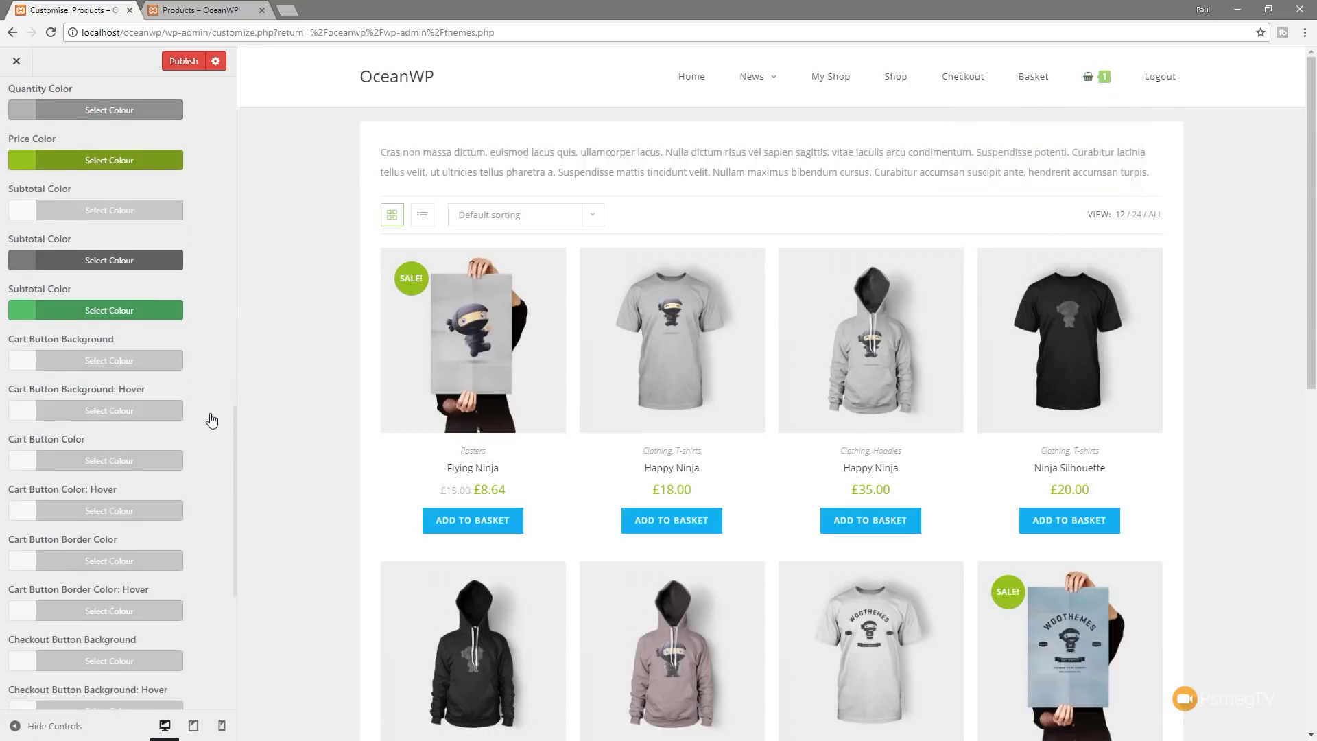
scroll(211, 421, down, 2)
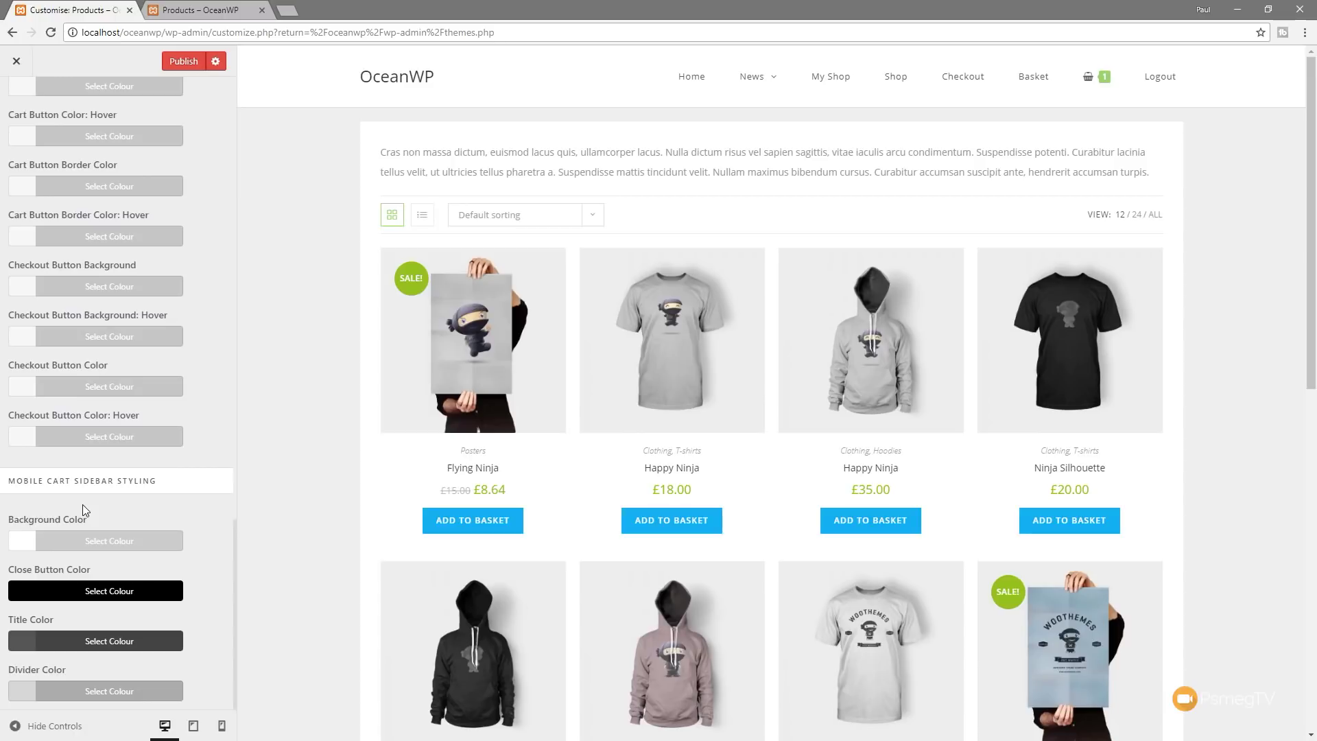
scroll(125, 484, up, 15)
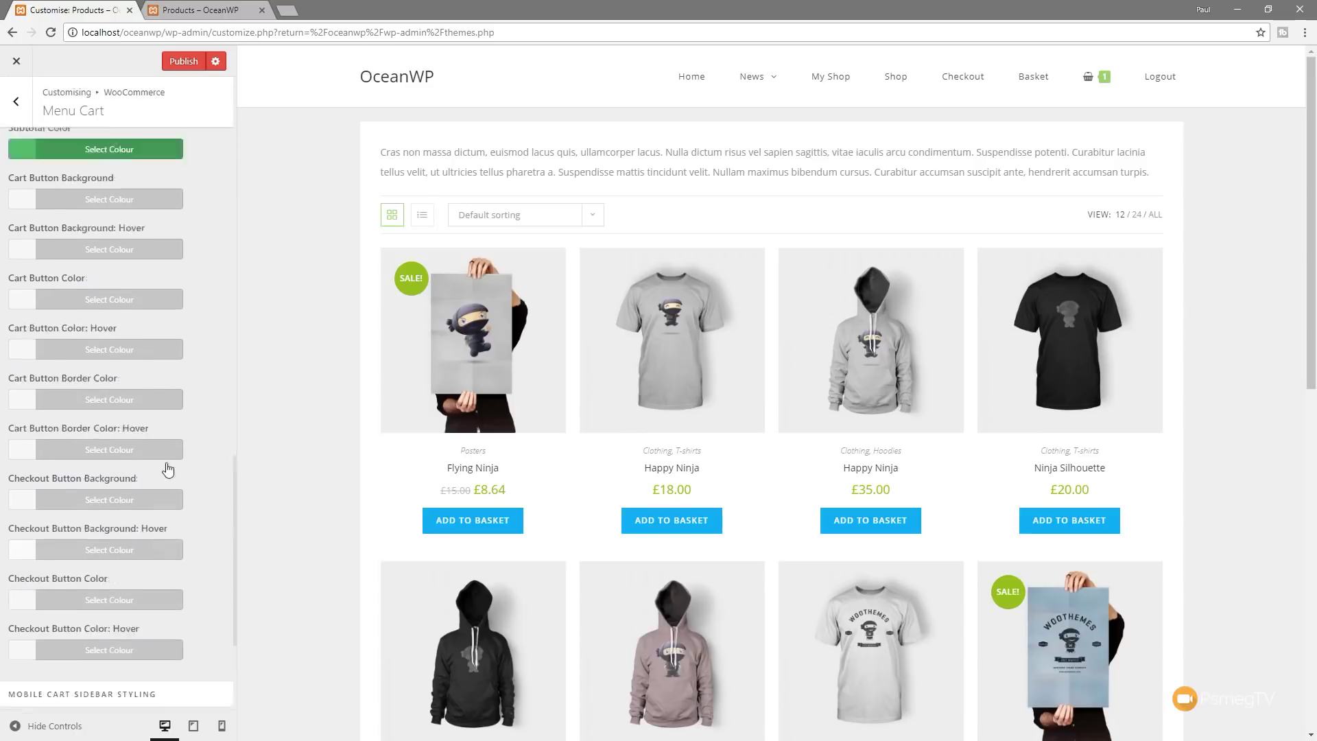
- Open WooCommerce Archives and keep Shop page display on Show products
click(16, 101)
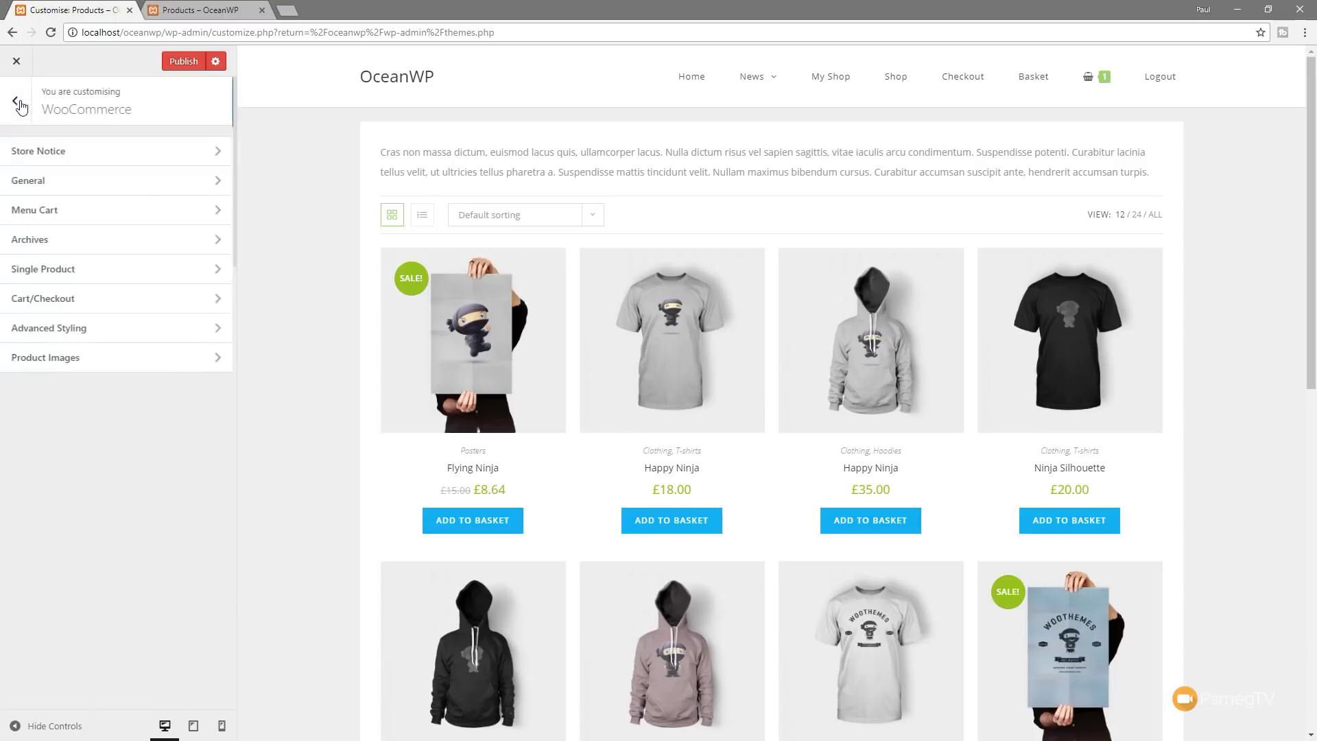
click(62, 239)
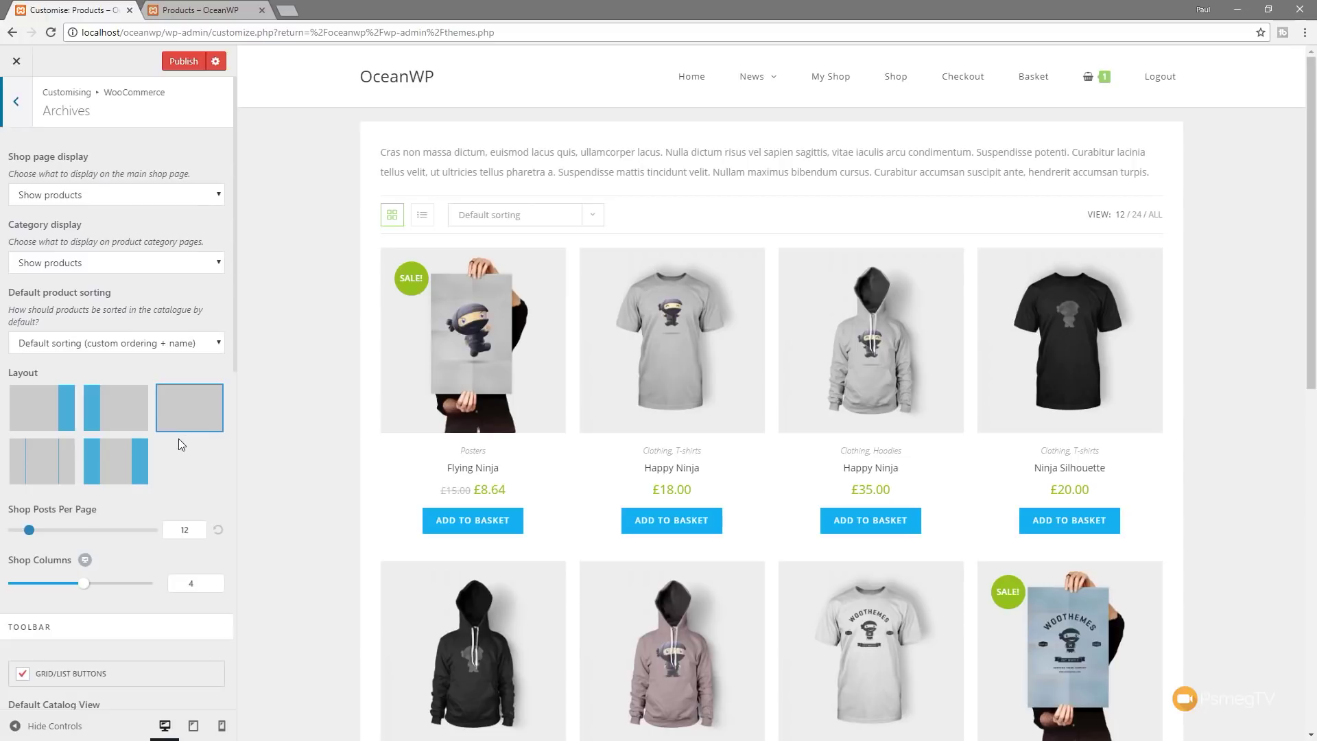
click(96, 196)
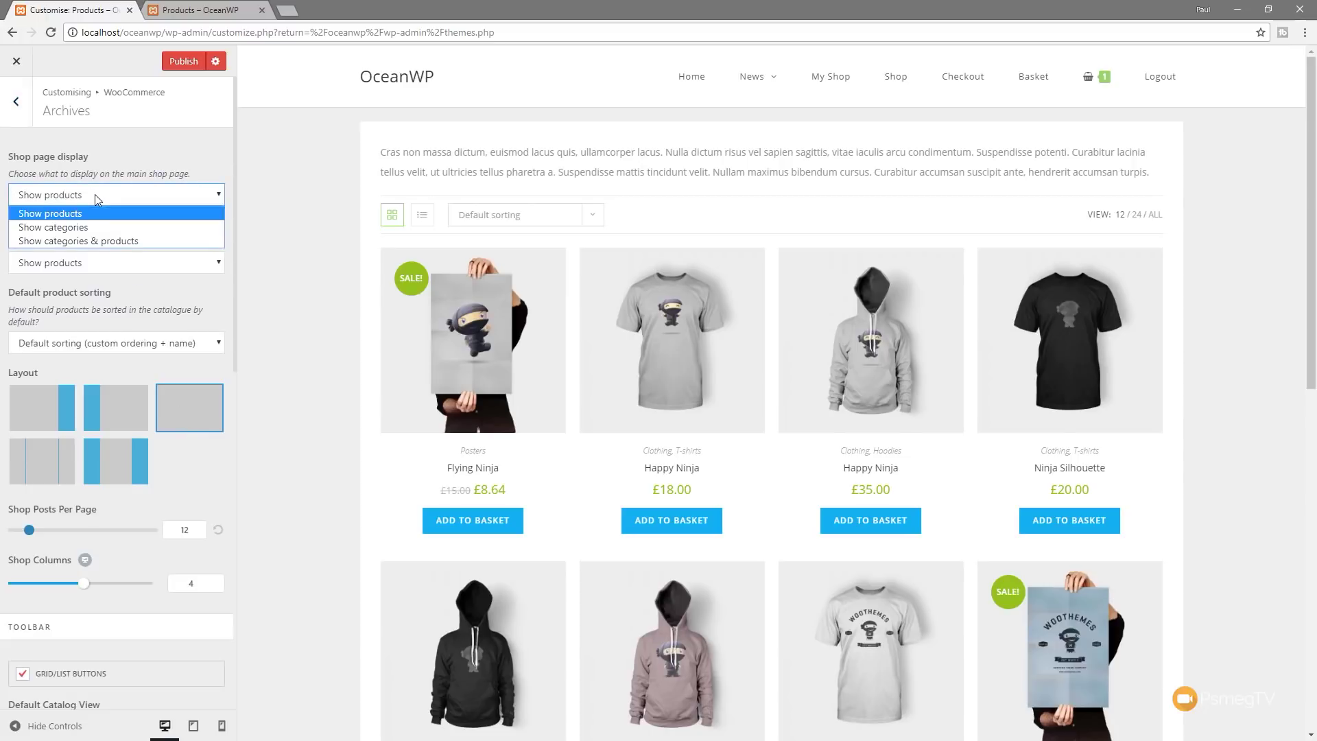
click(180, 159)
- Enable Display Filter Button for the shop archive pages
scroll(180, 298, down, 2)
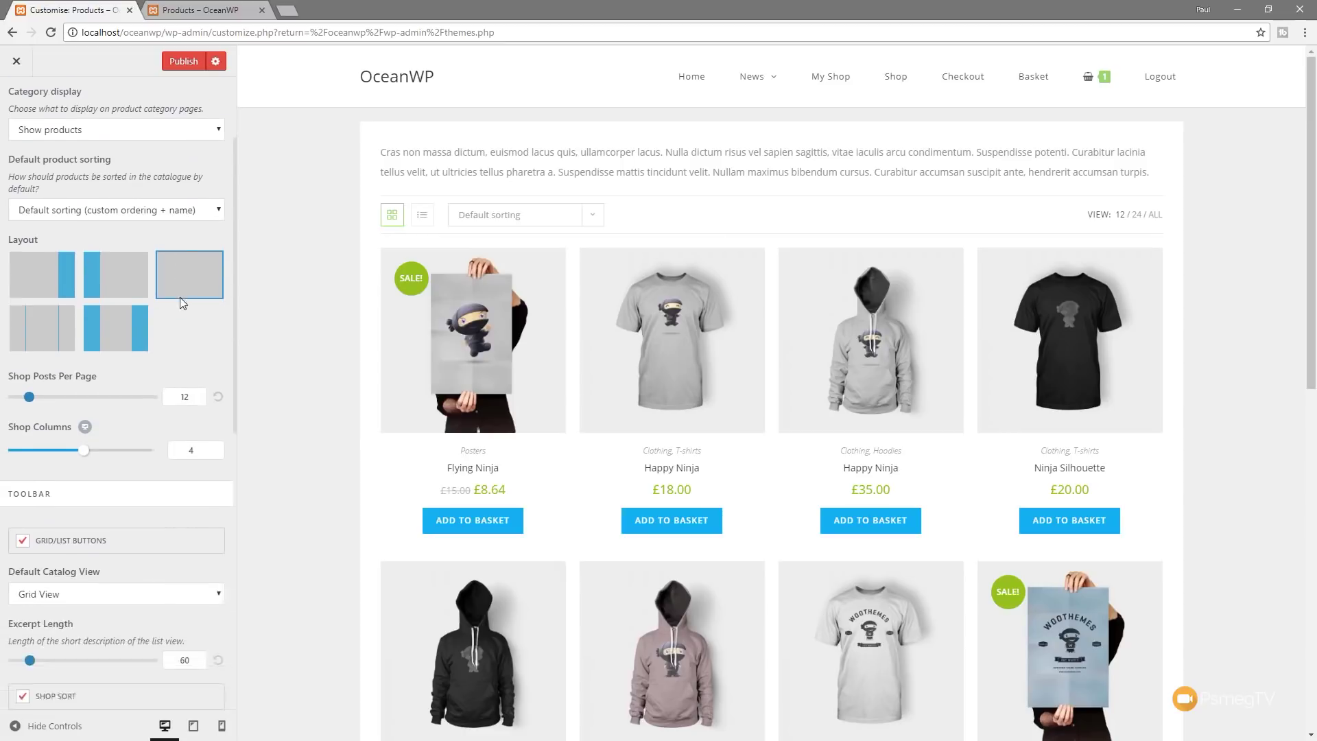
scroll(180, 298, down, 2)
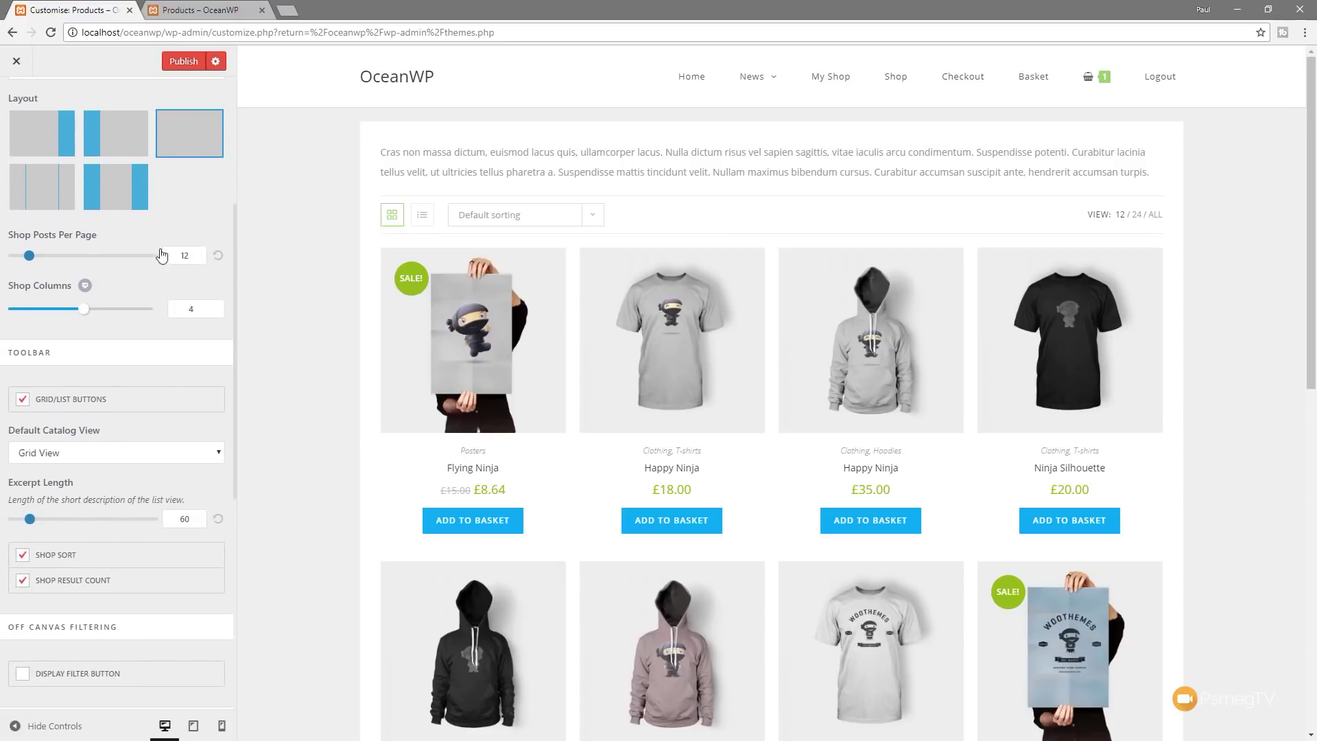
scroll(162, 343, down, 1)
scroll(108, 387, down, 1)
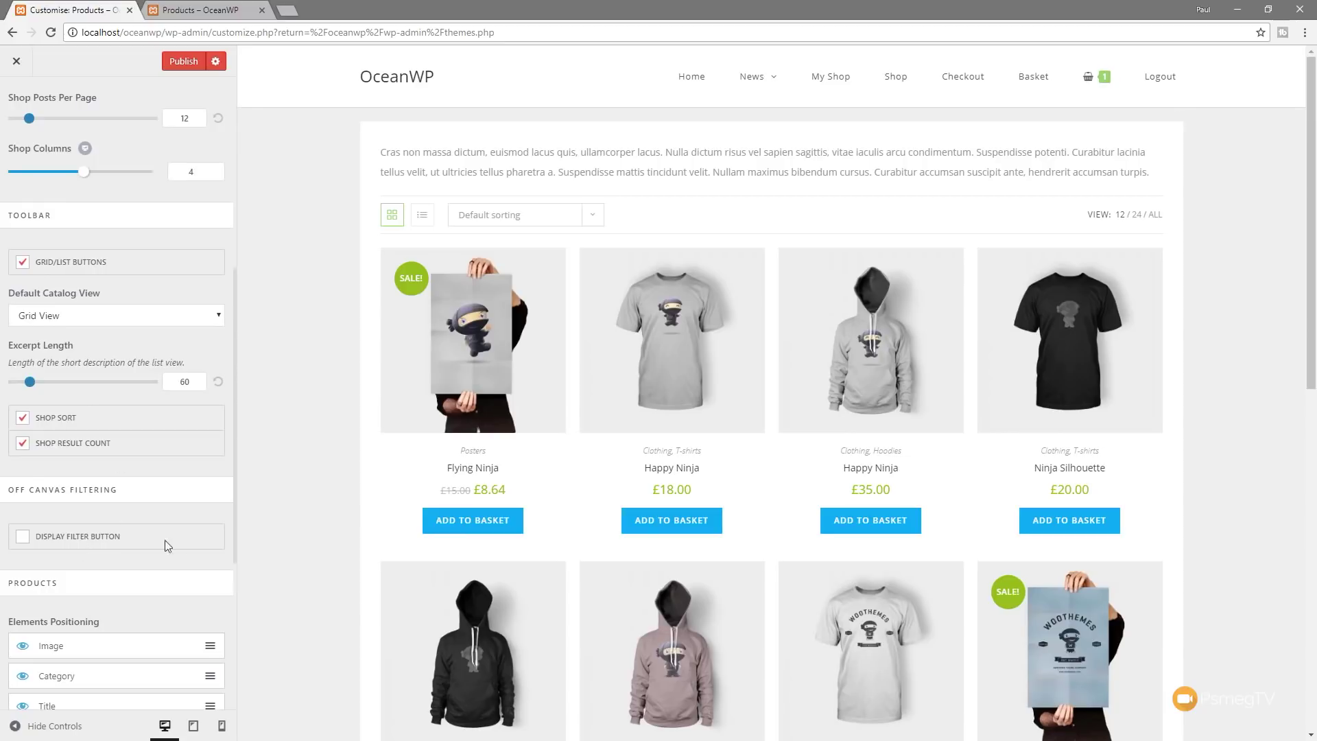
click(72, 541)
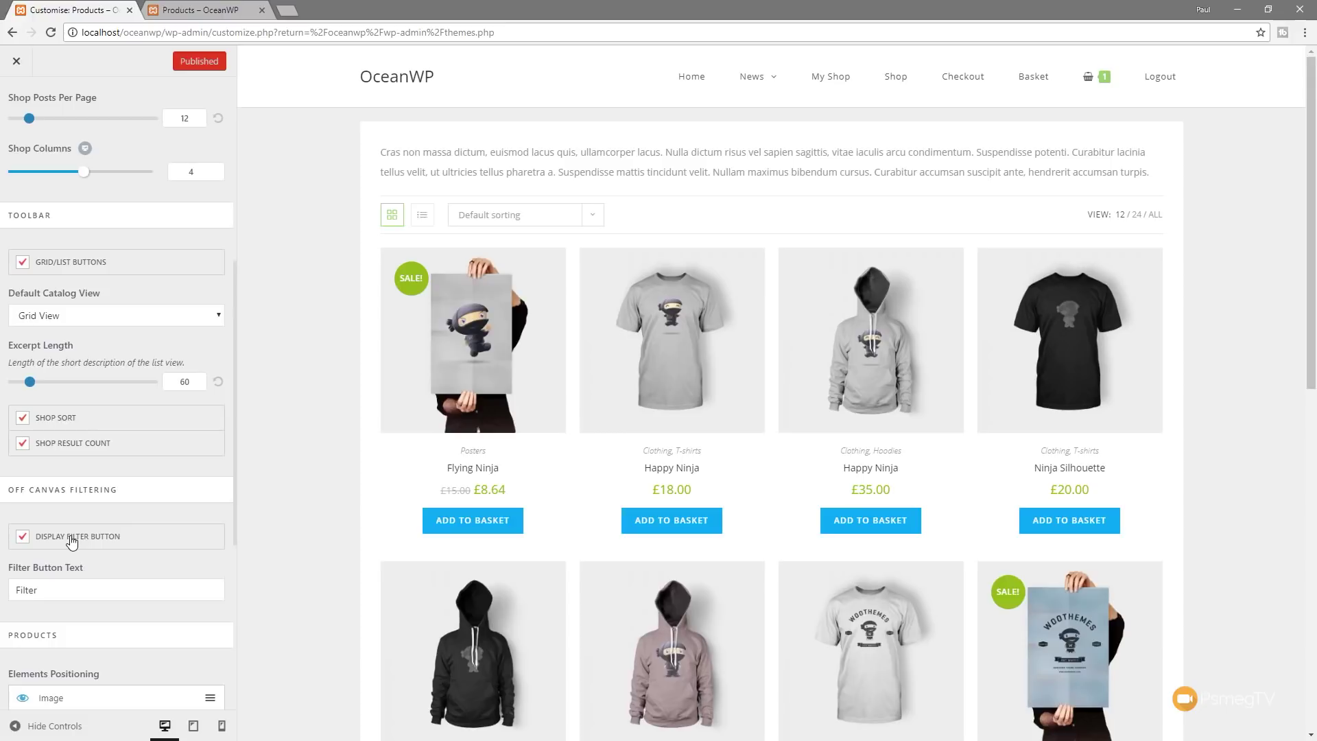
- On the live shop, open and close the Filter slide-out panel, then return to the Customizer
click(193, 9)
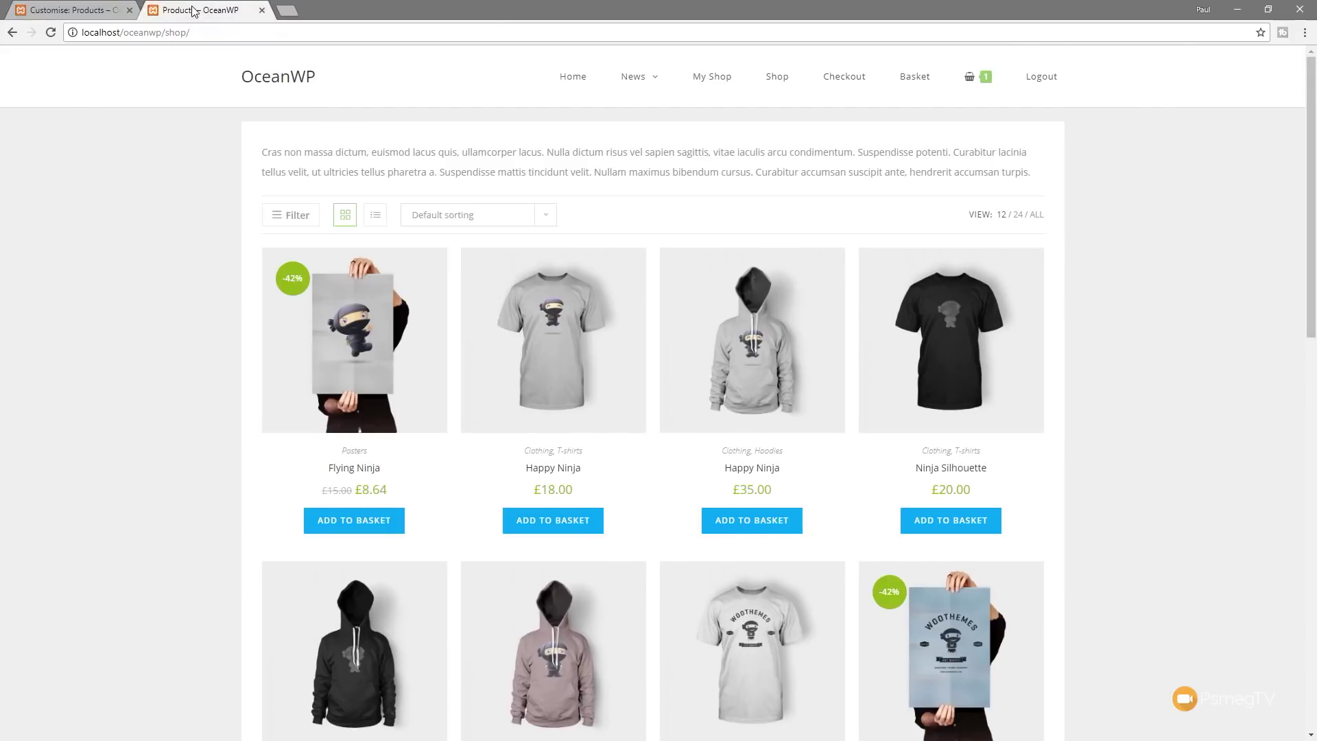
click(279, 215)
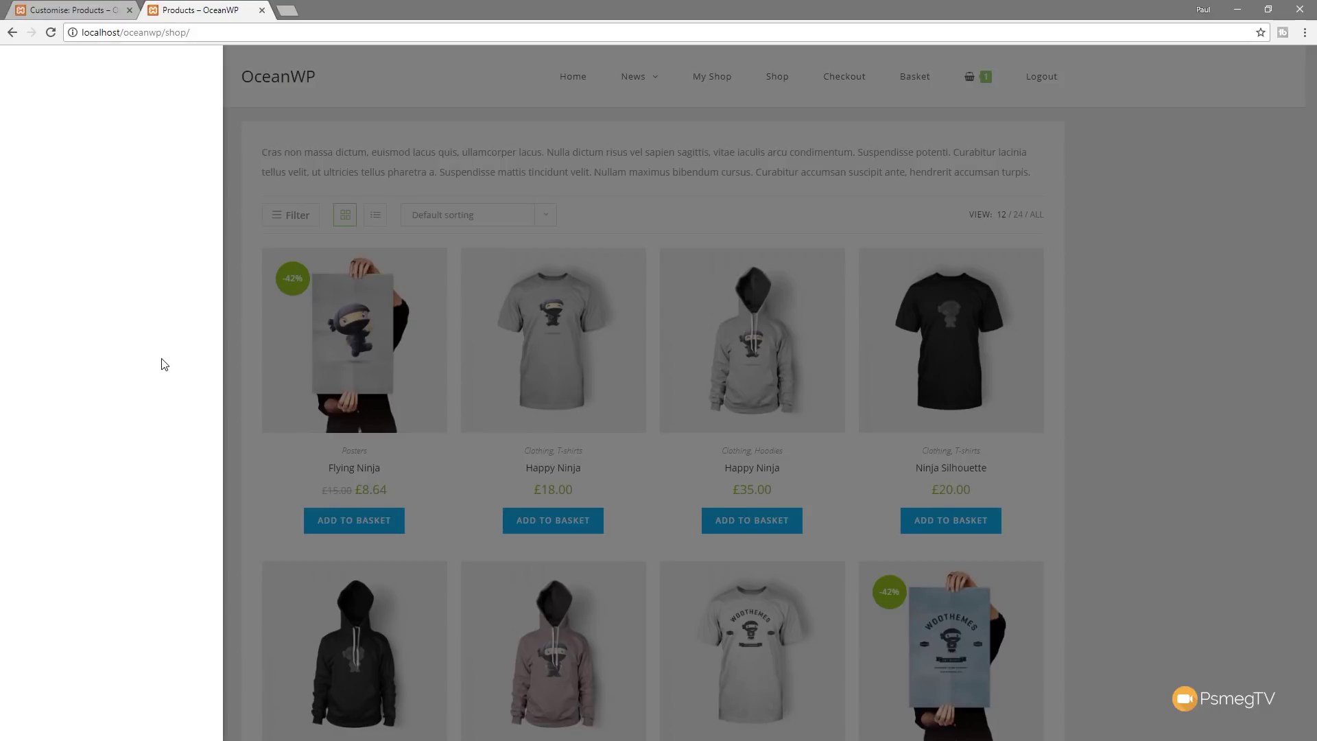
click(287, 226)
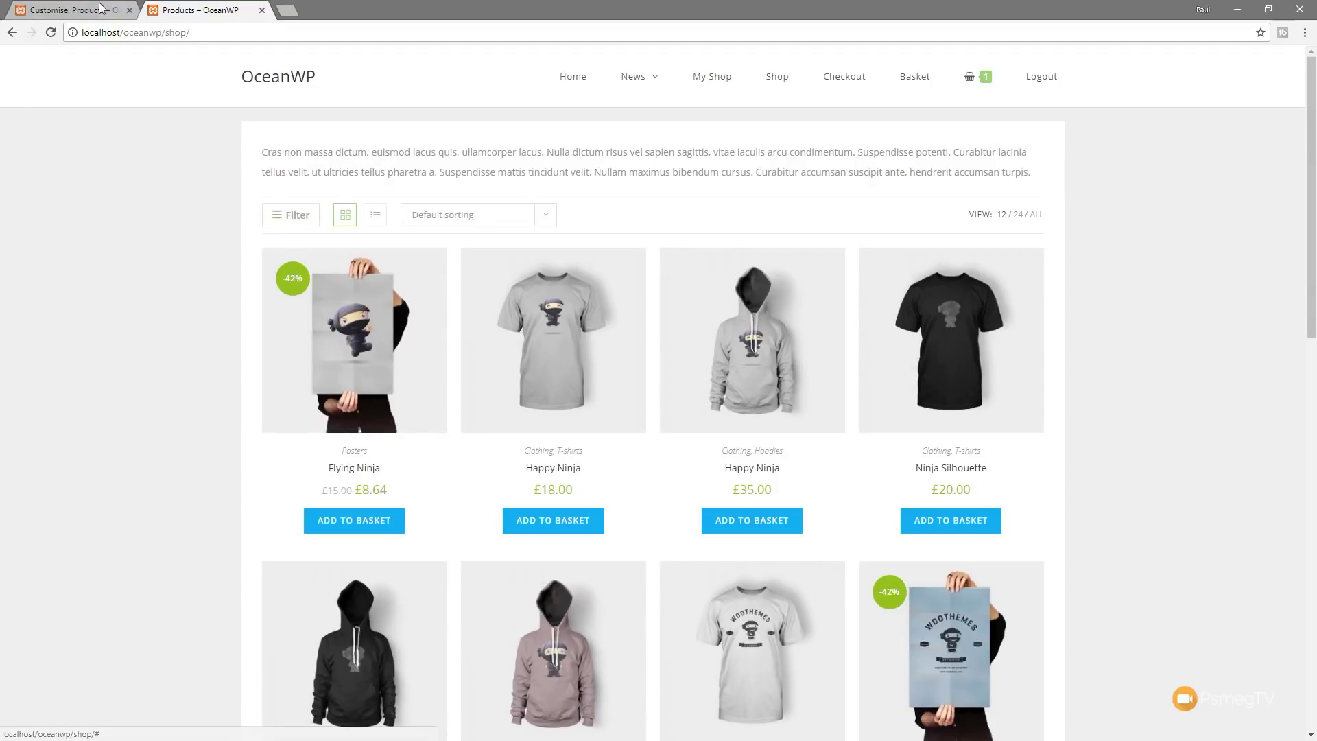
click(75, 9)
- Select the Filter Button Text, try Left and Right content alignment, then restore Center
drag(122, 592, 10, 590)
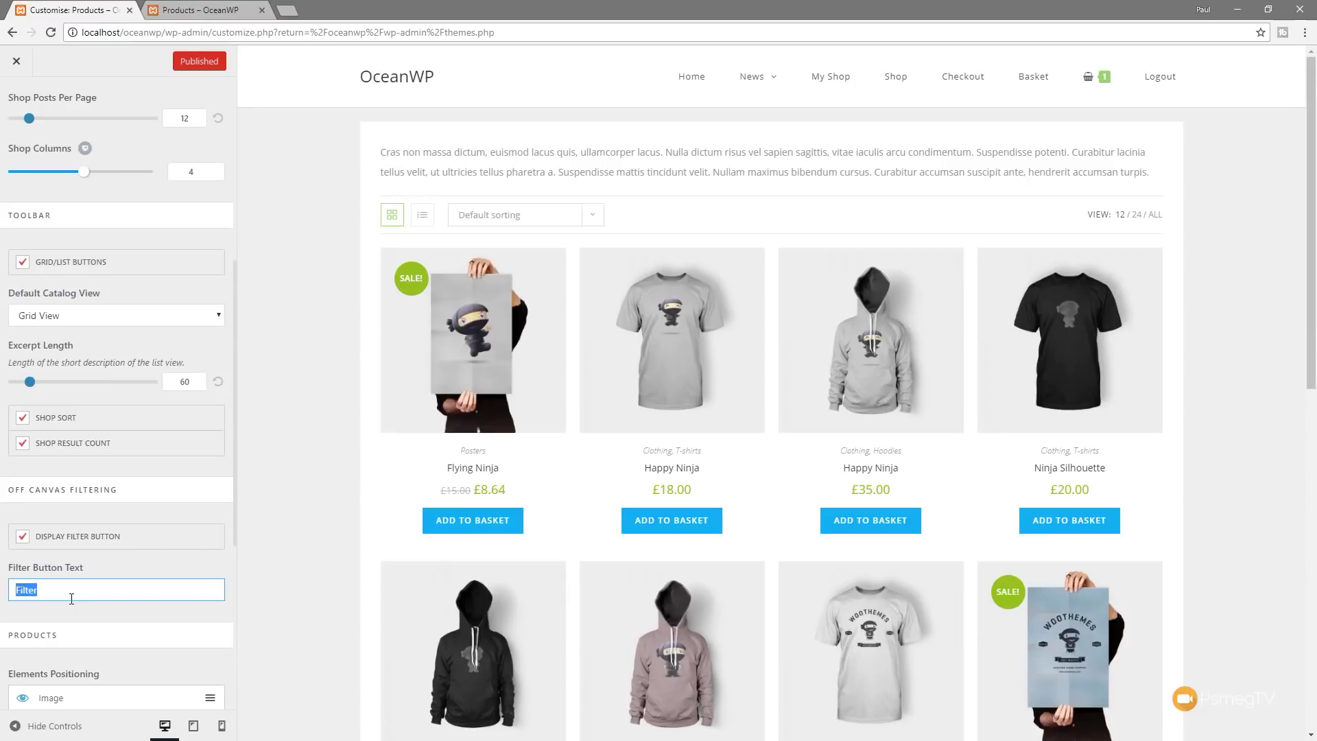
scroll(71, 599, down, 4)
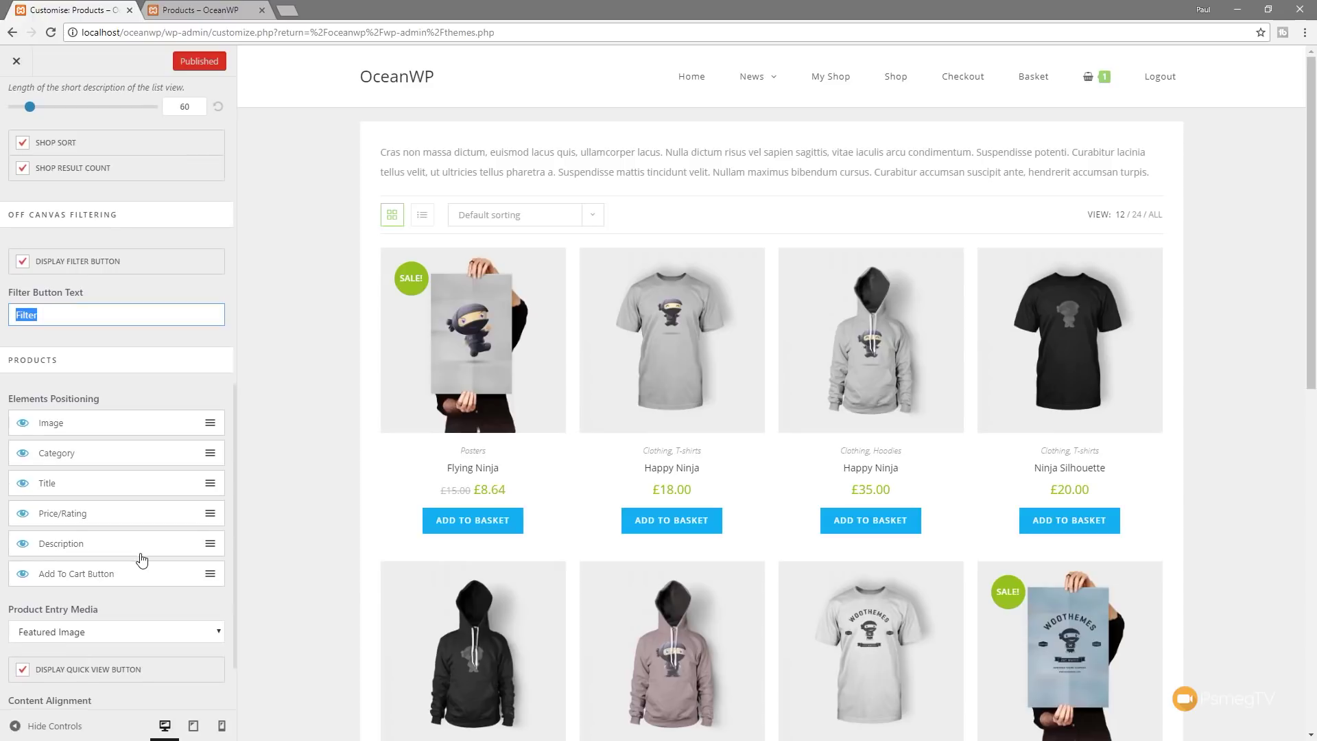
scroll(140, 553, down, 1)
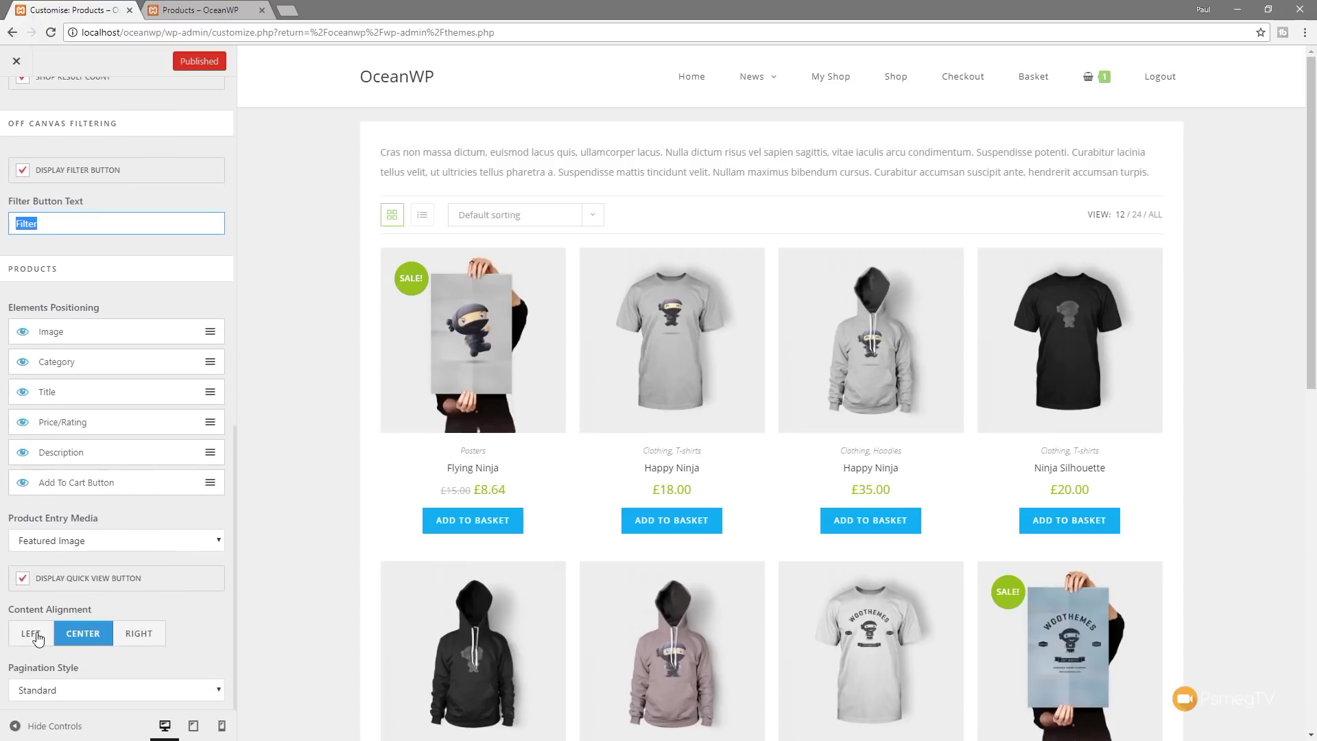
mouse_move(390, 464)
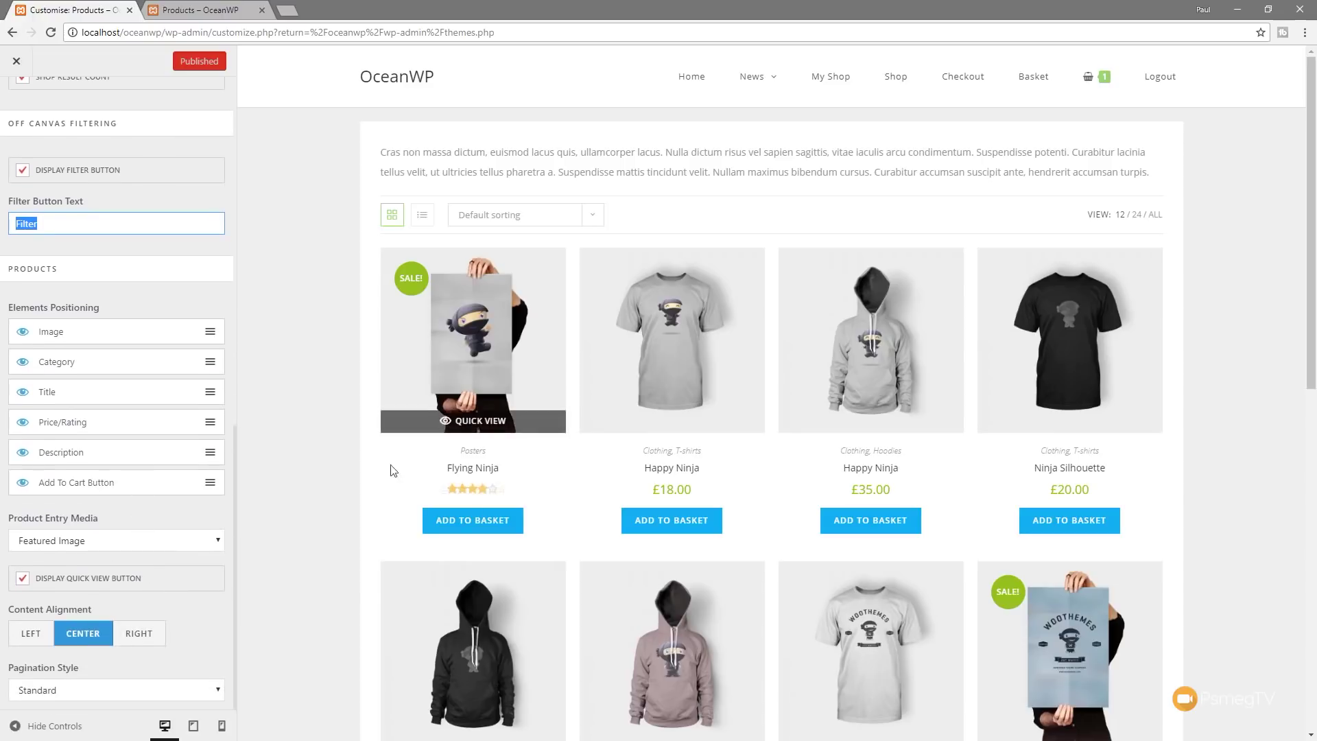
click(31, 633)
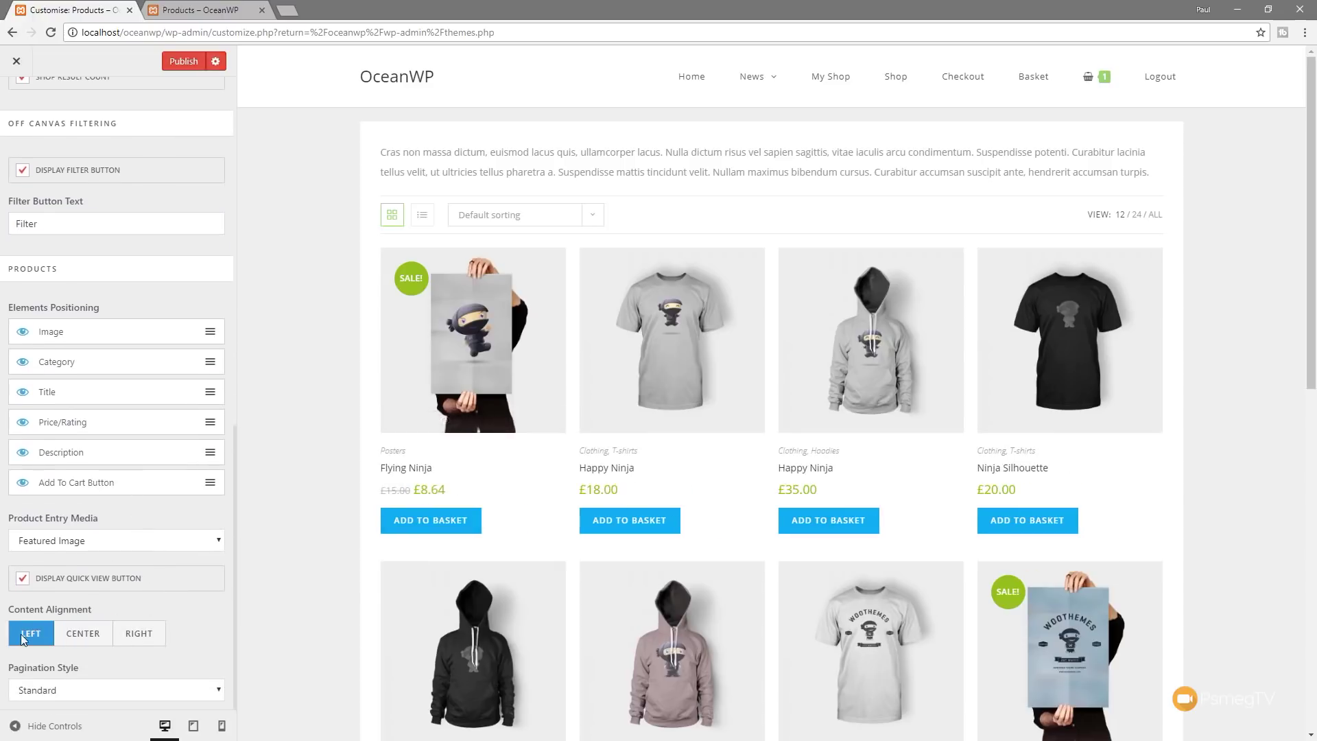
click(136, 636)
click(84, 635)
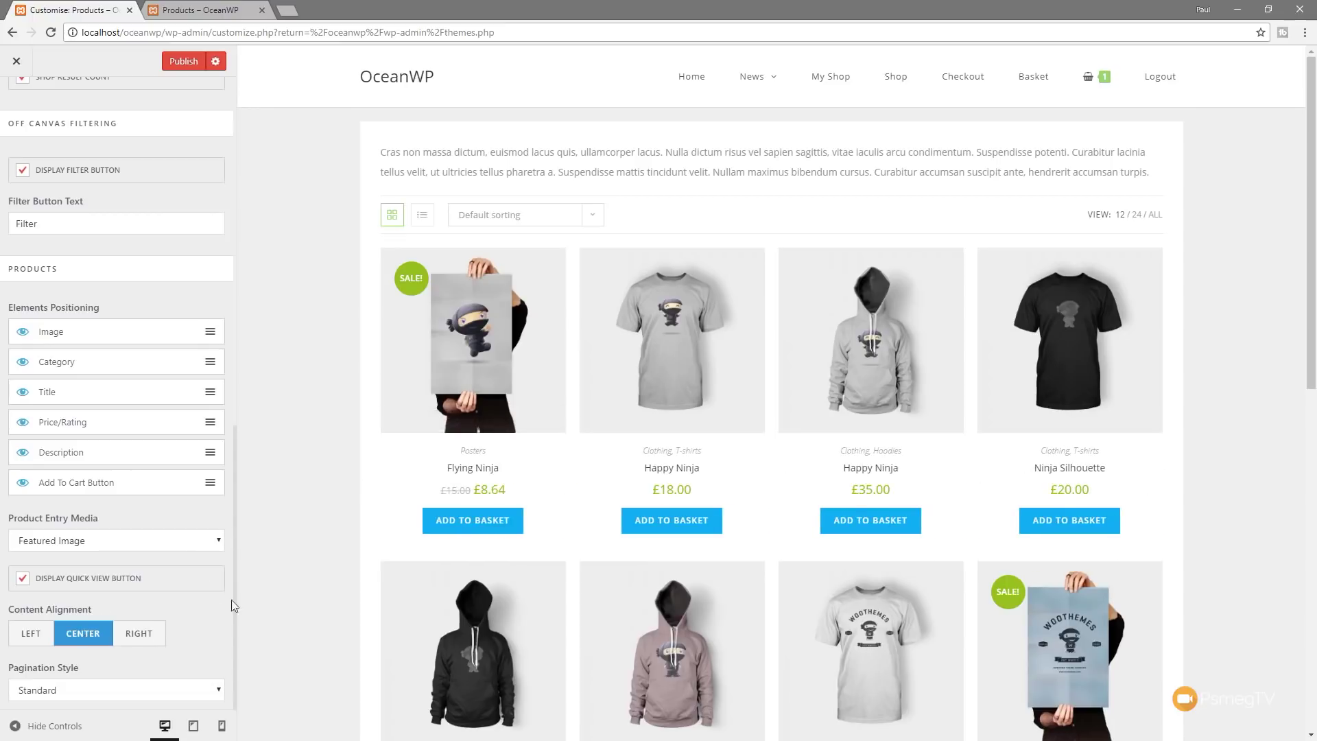
- Keep Pagination Style at Standard and publish the Archives settings
scroll(335, 587, down, 10)
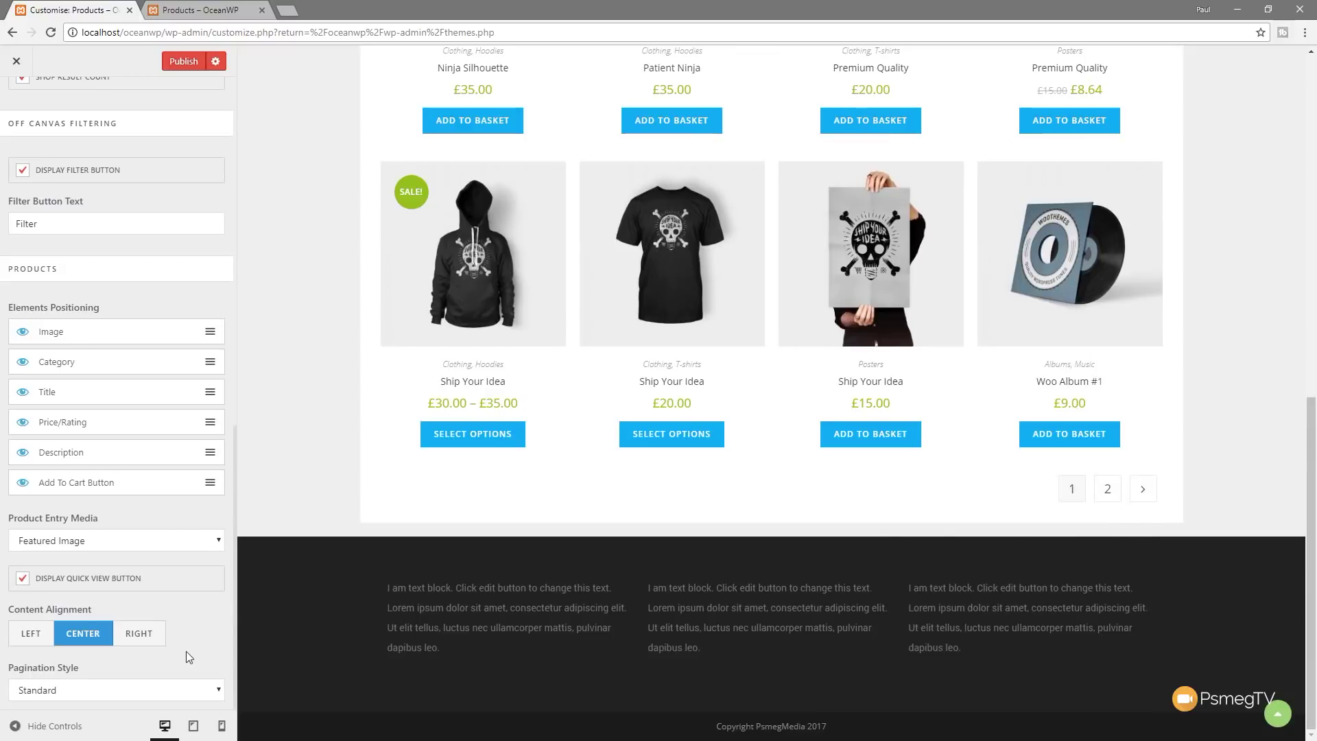
click(217, 690)
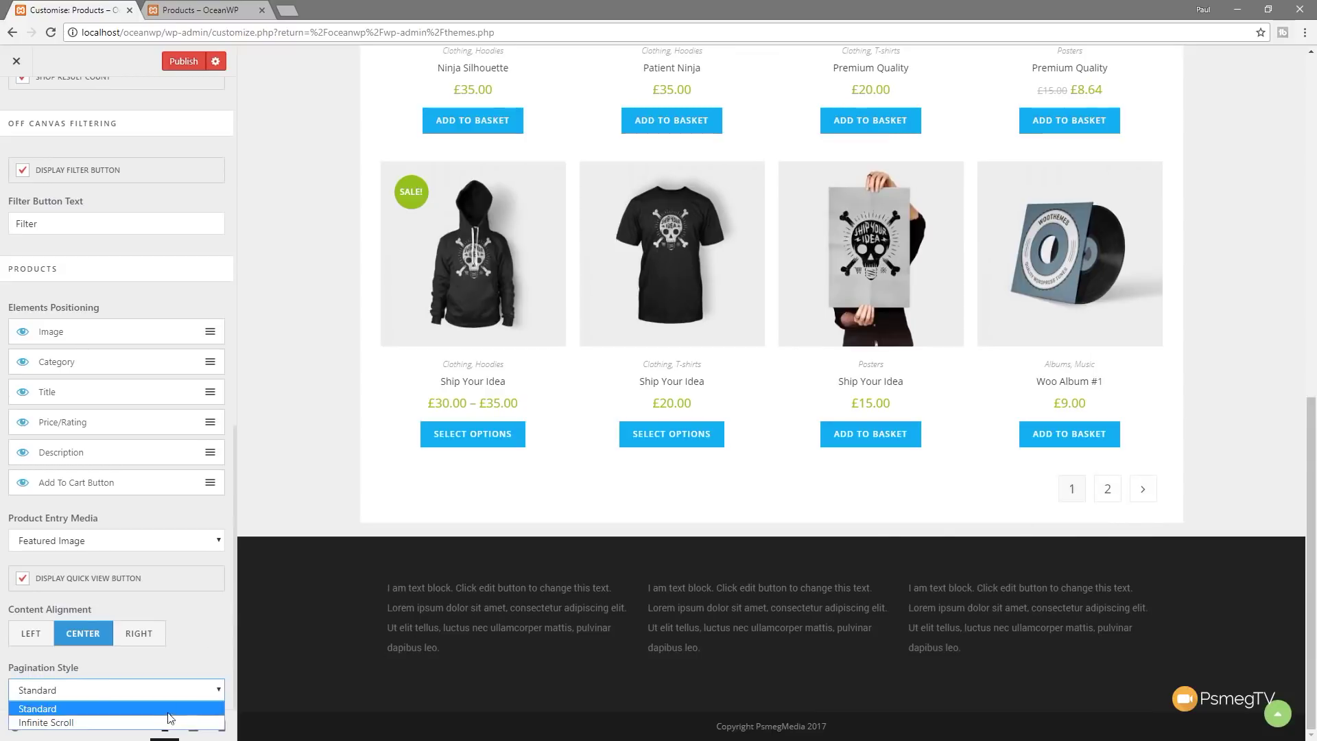
click(182, 676)
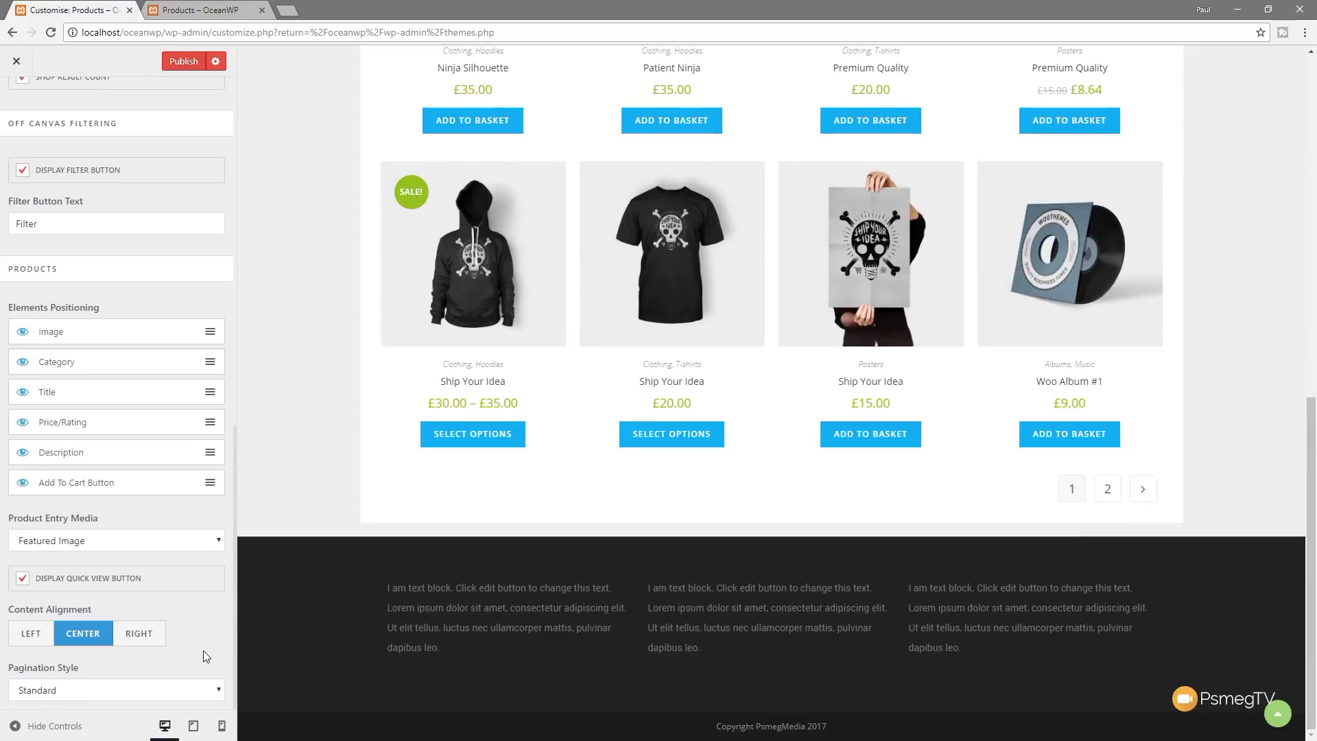
click(185, 62)
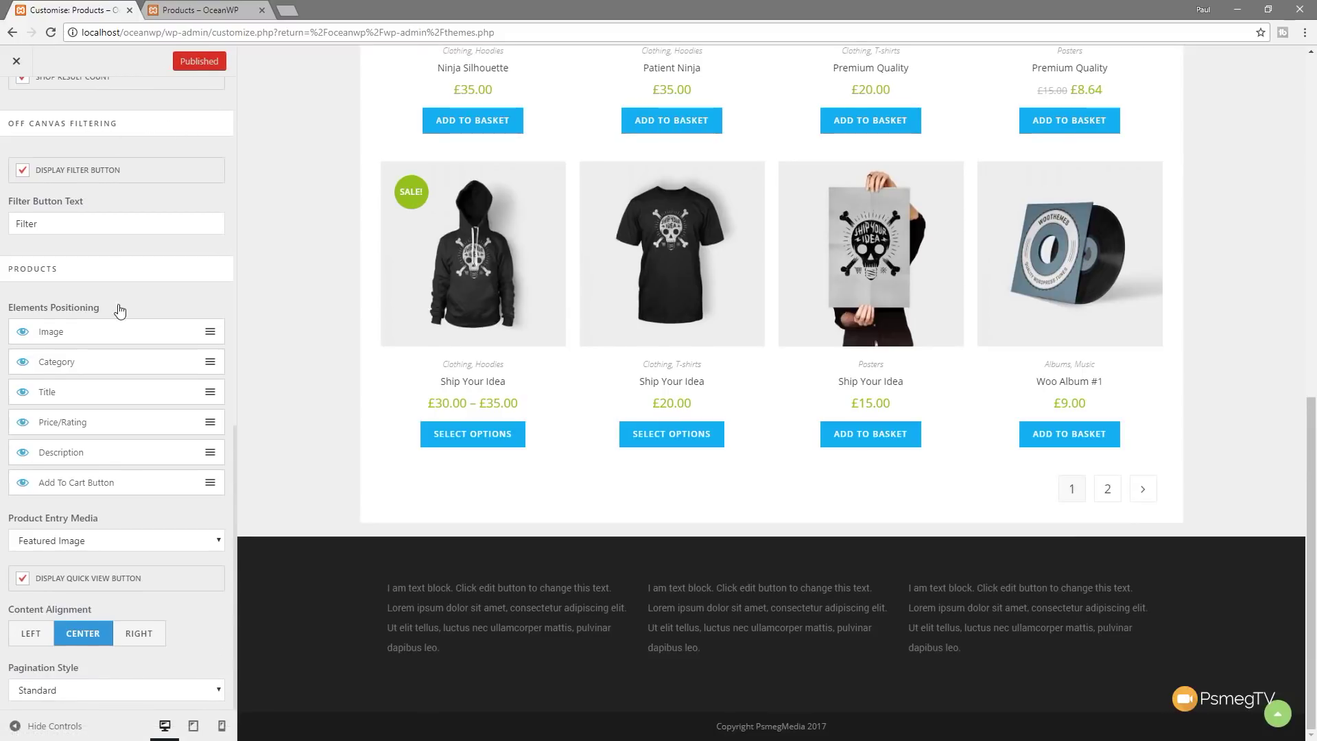
scroll(122, 308, up, 4)
scroll(120, 309, up, 5)
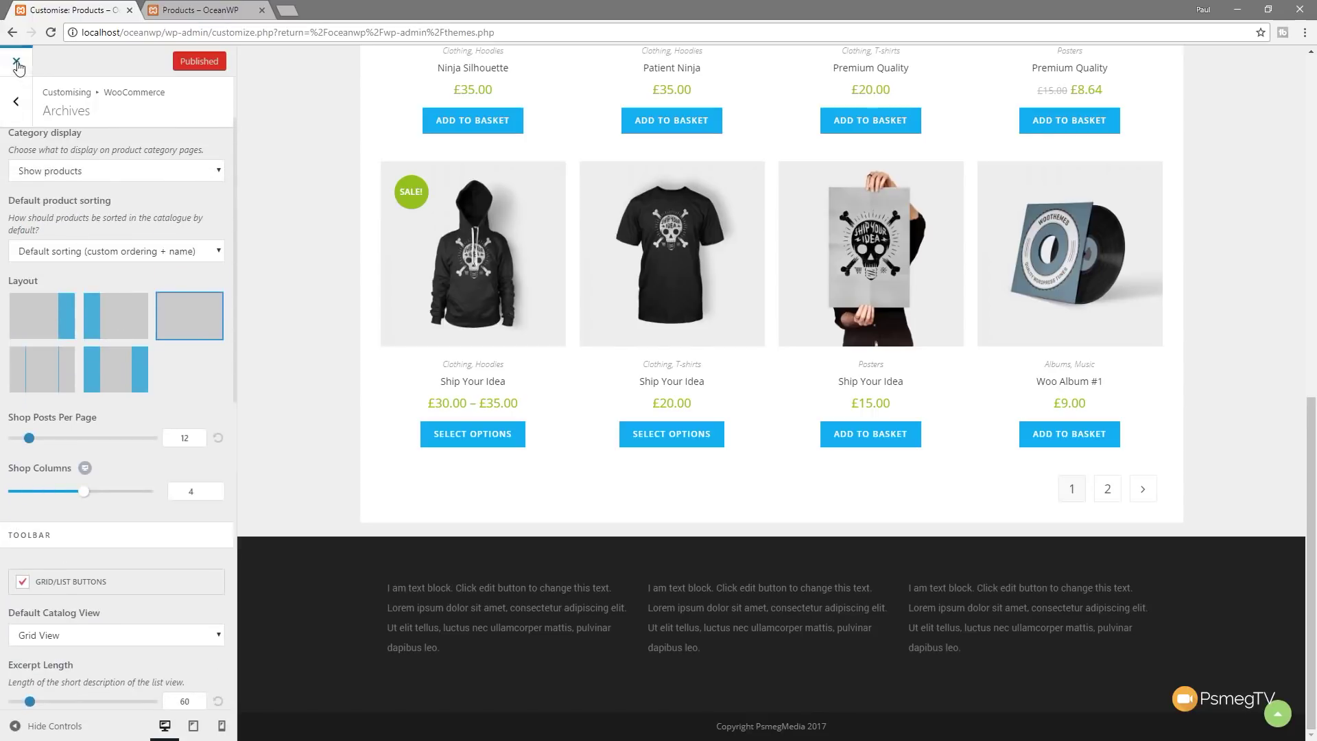
- Leave the Customizer and go to the WordPress Widgets page
click(12, 99)
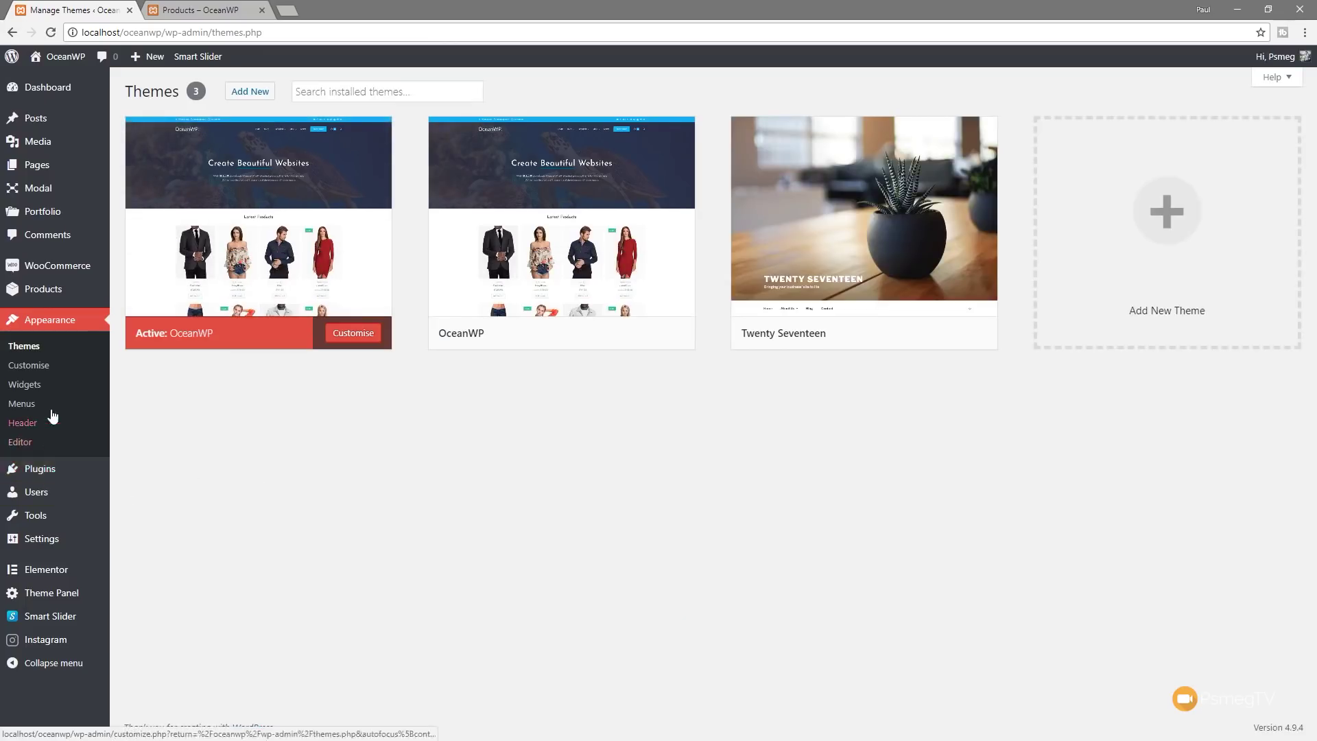
click(33, 390)
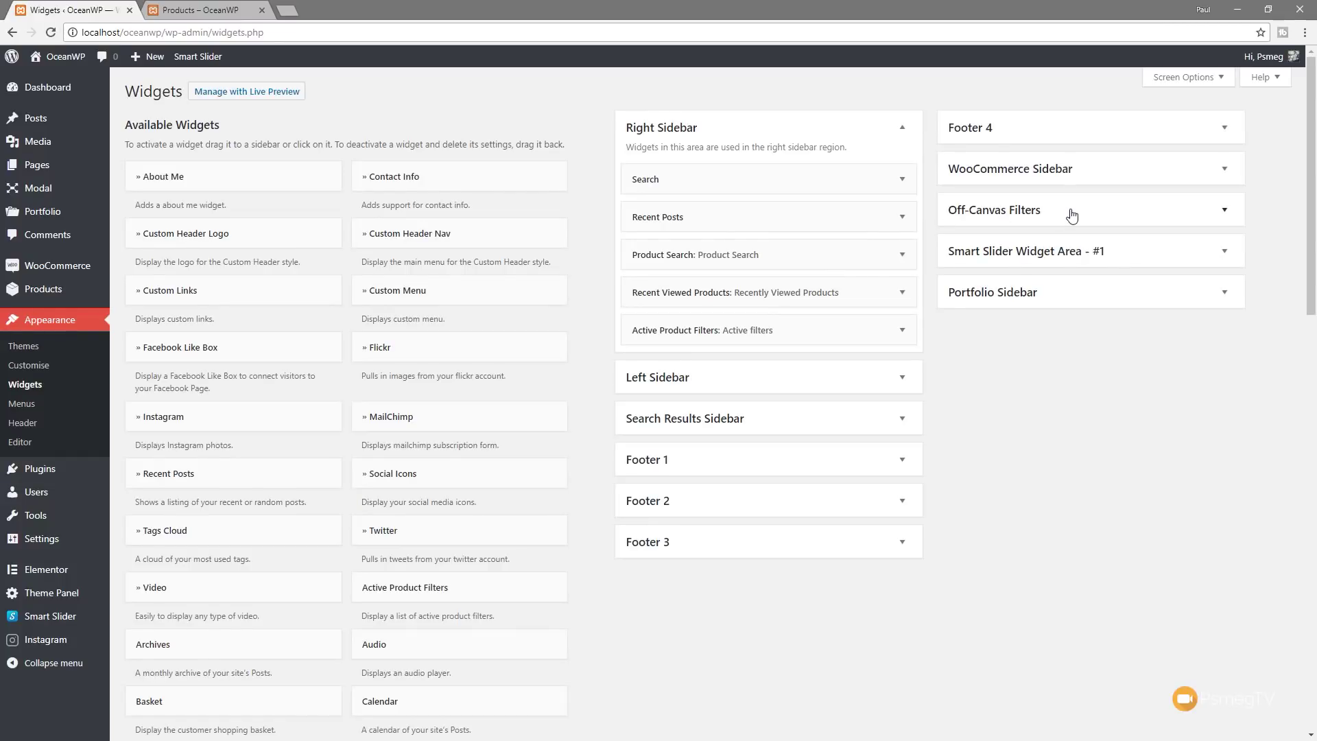
scroll(1029, 460, down, 8)
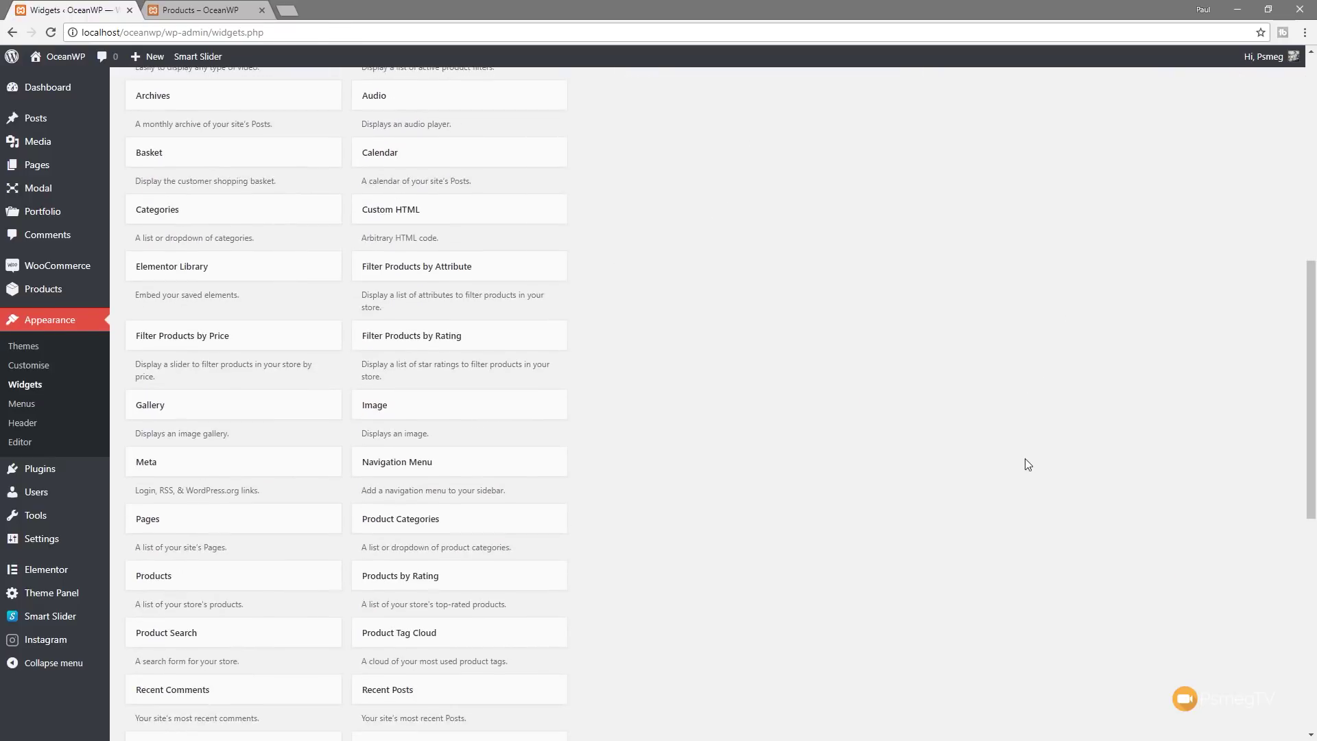
scroll(939, 479, down, 4)
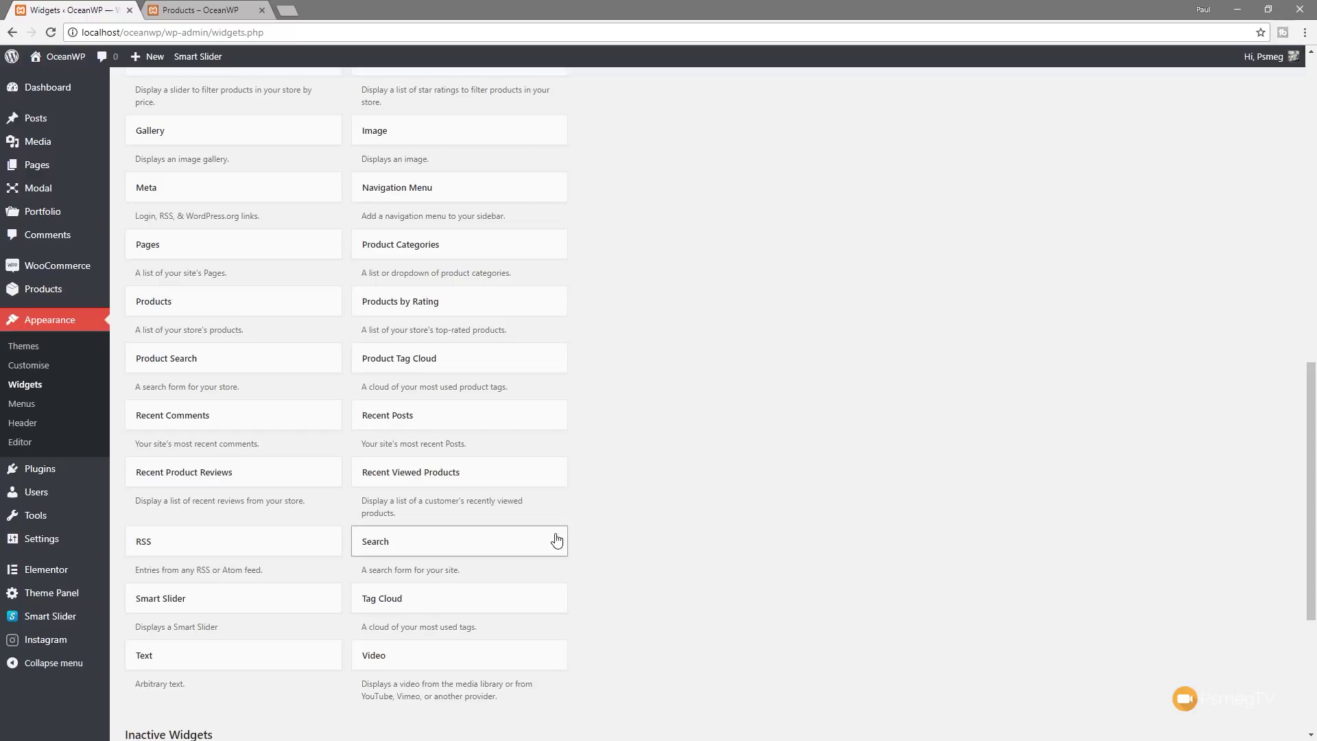
- Add a Product Search widget to Off-Canvas Filters titled 'Product Search' and save it
drag(258, 364, 1033, 287)
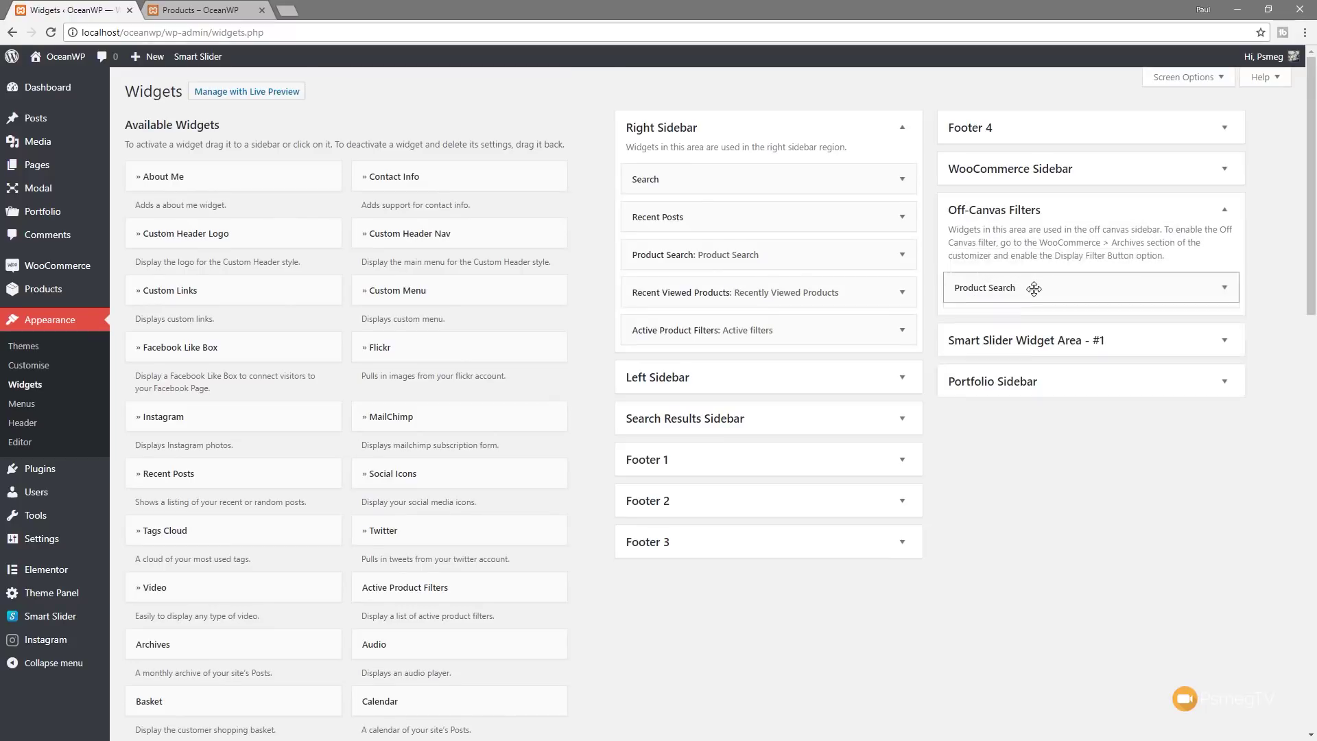
click(967, 340)
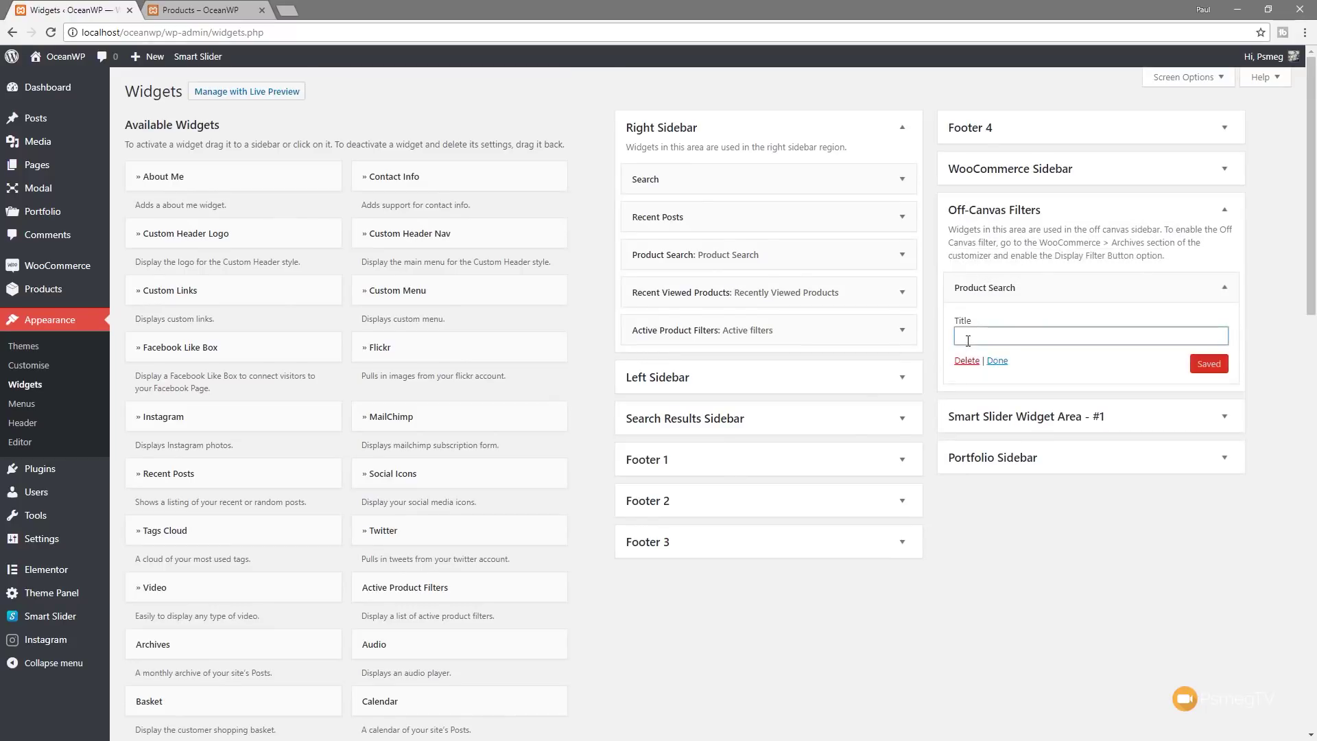
text(Product )
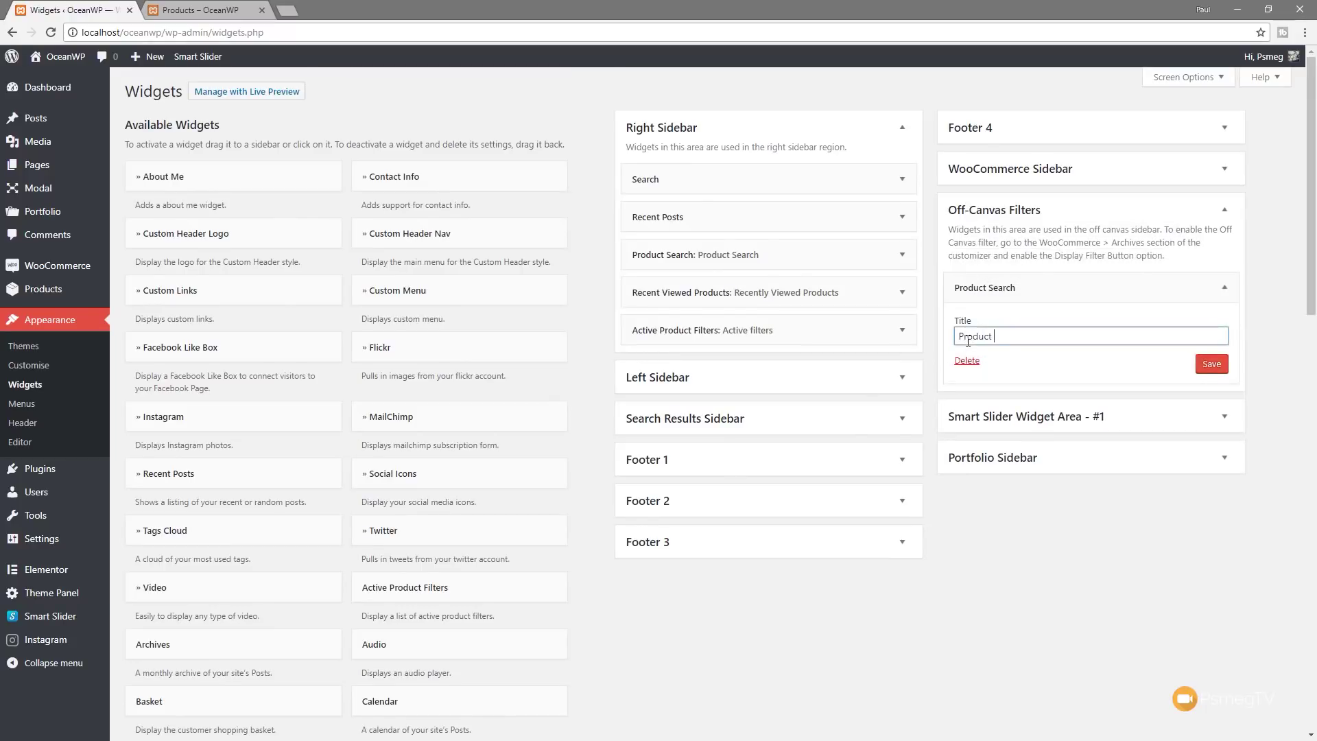
text(Sarch)
key(Left)
key(Left)
key(Left)
key(Left)
text(e)
click(1198, 372)
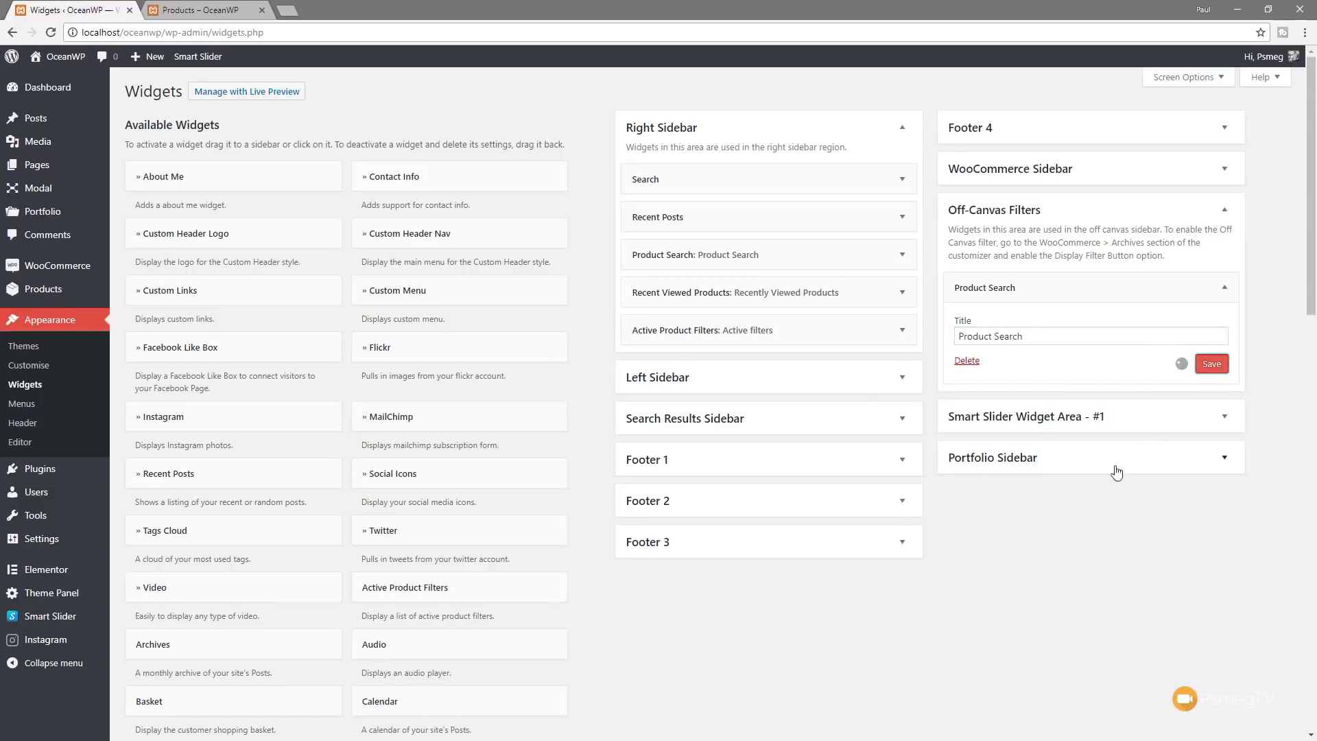
- Add the Product Categories widget to the Off-Canvas Filters sidebar and collapse its settings
scroll(760, 631, down, 8)
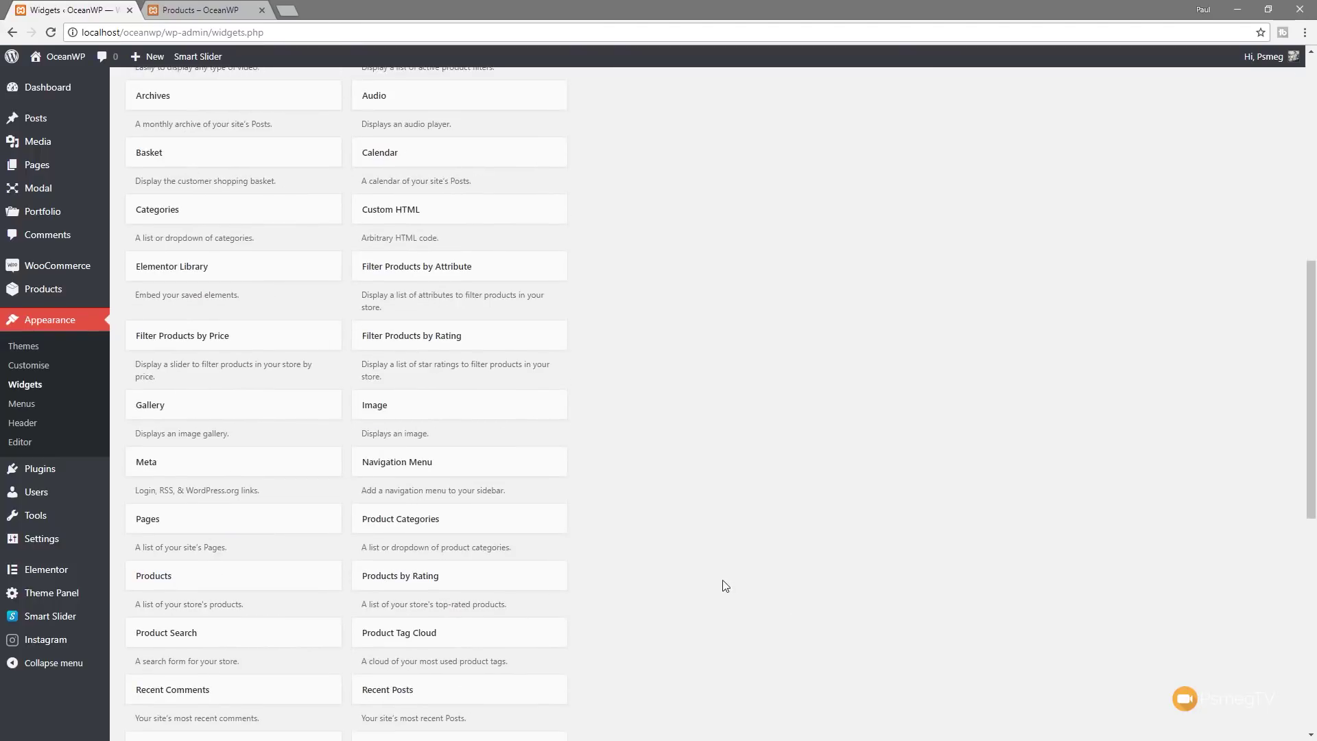
scroll(717, 582, down, 2)
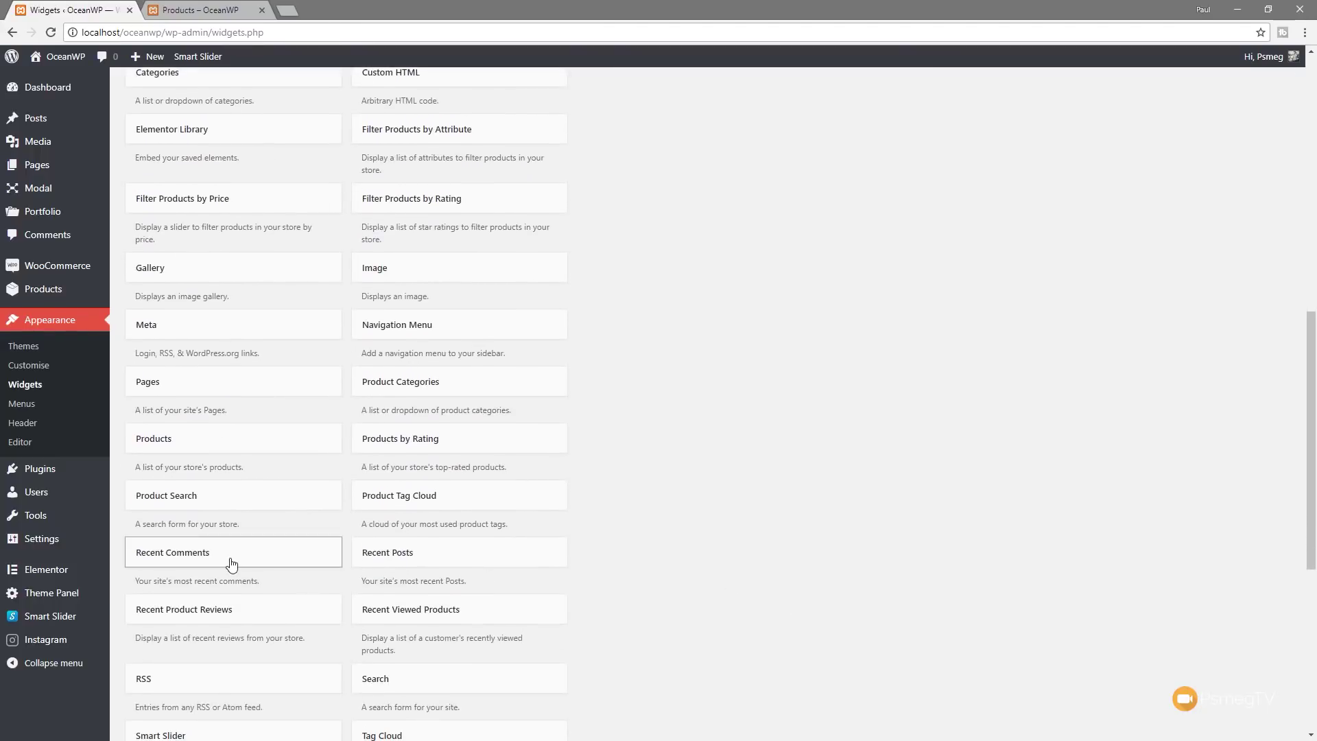
scroll(617, 579, down, 2)
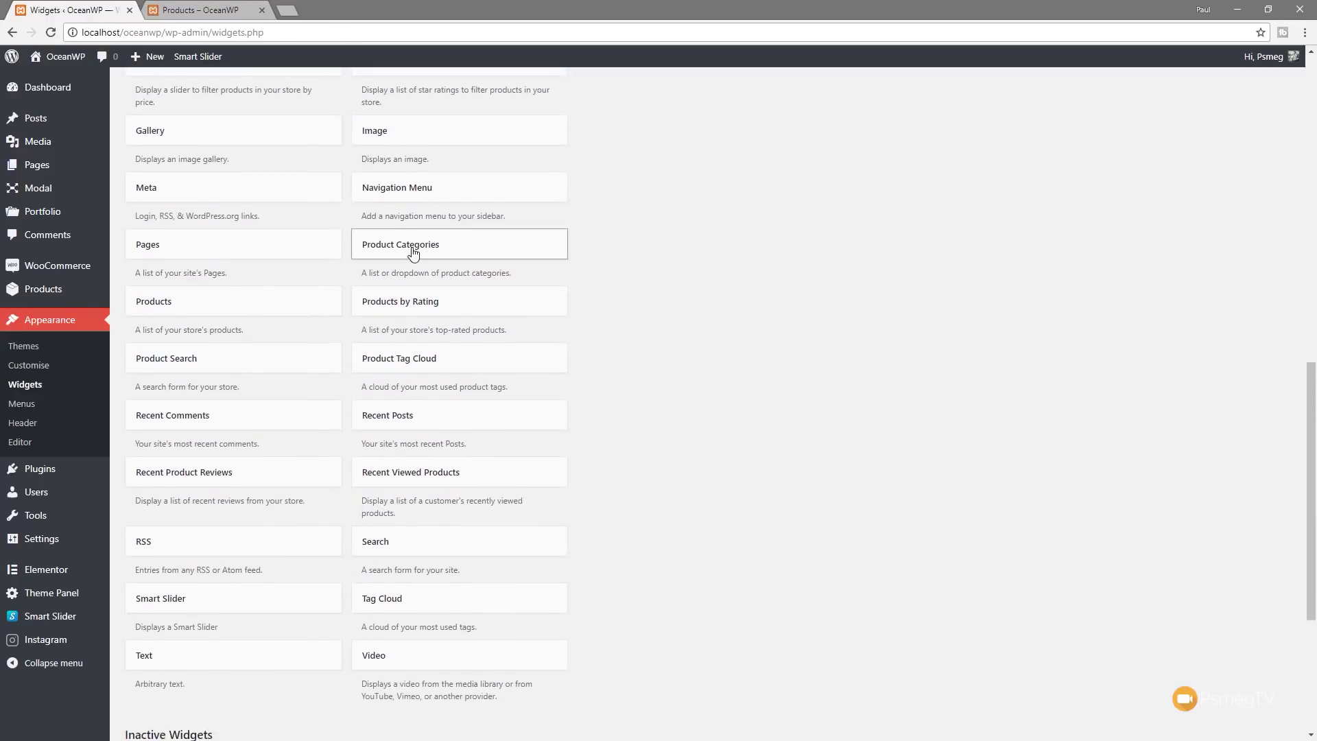
drag(413, 253, 1018, 318)
scroll(970, 224, up, 10)
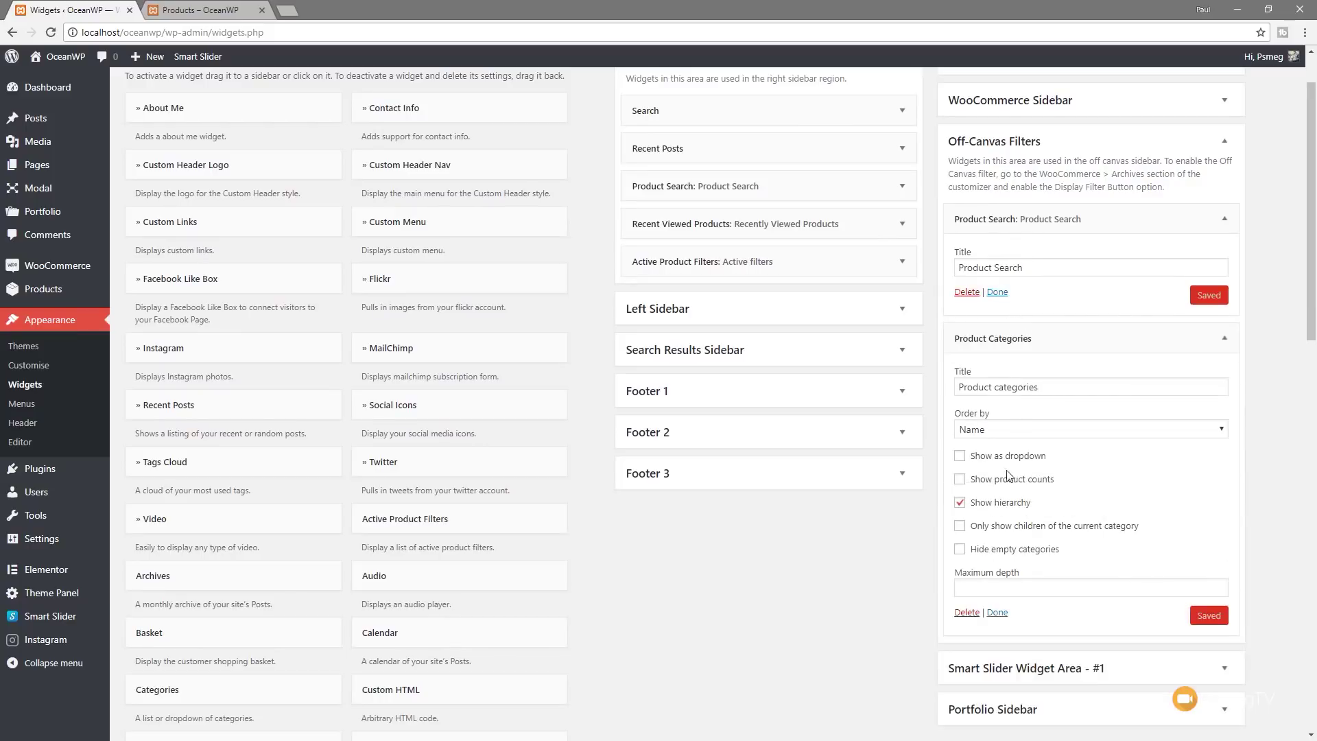
click(1225, 337)
- Add the Filter Products by Price widget to the Off-Canvas Filters sidebar
scroll(785, 554, down, 7)
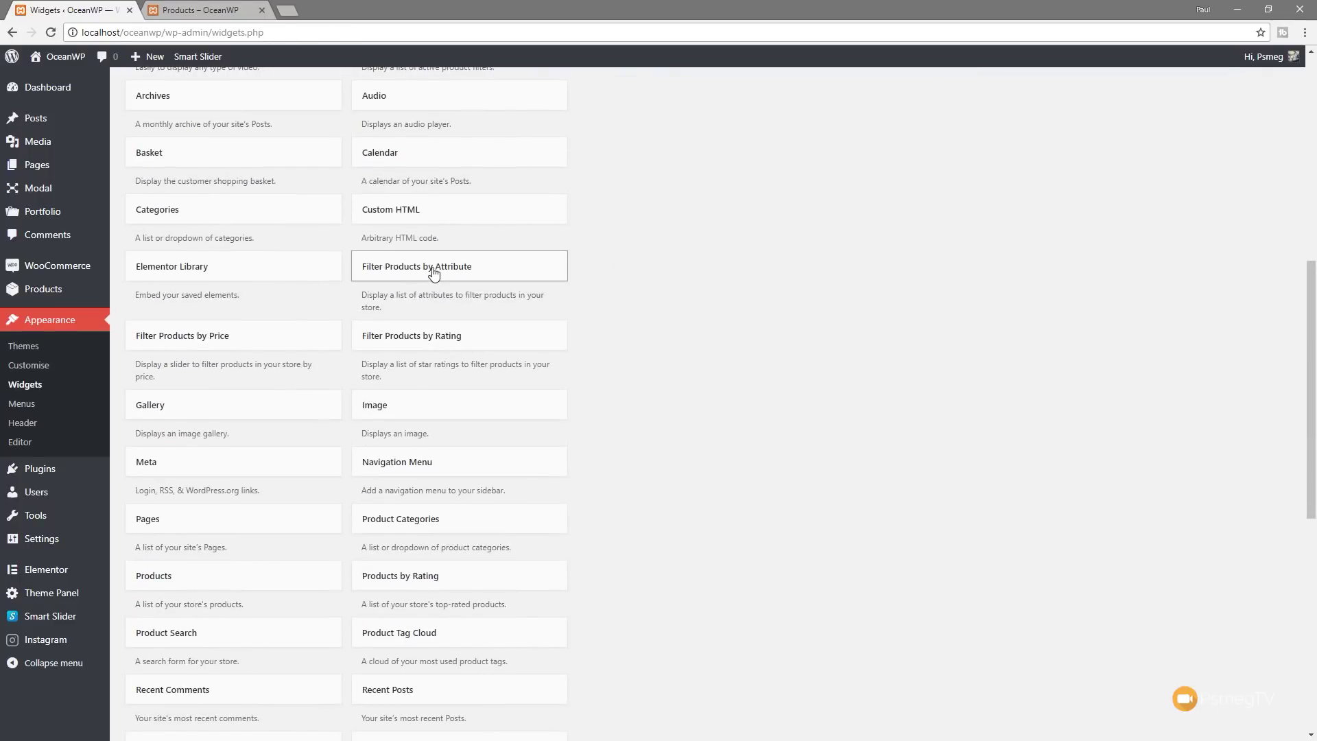
drag(237, 339, 1071, 265)
scroll(971, 328, up, 6)
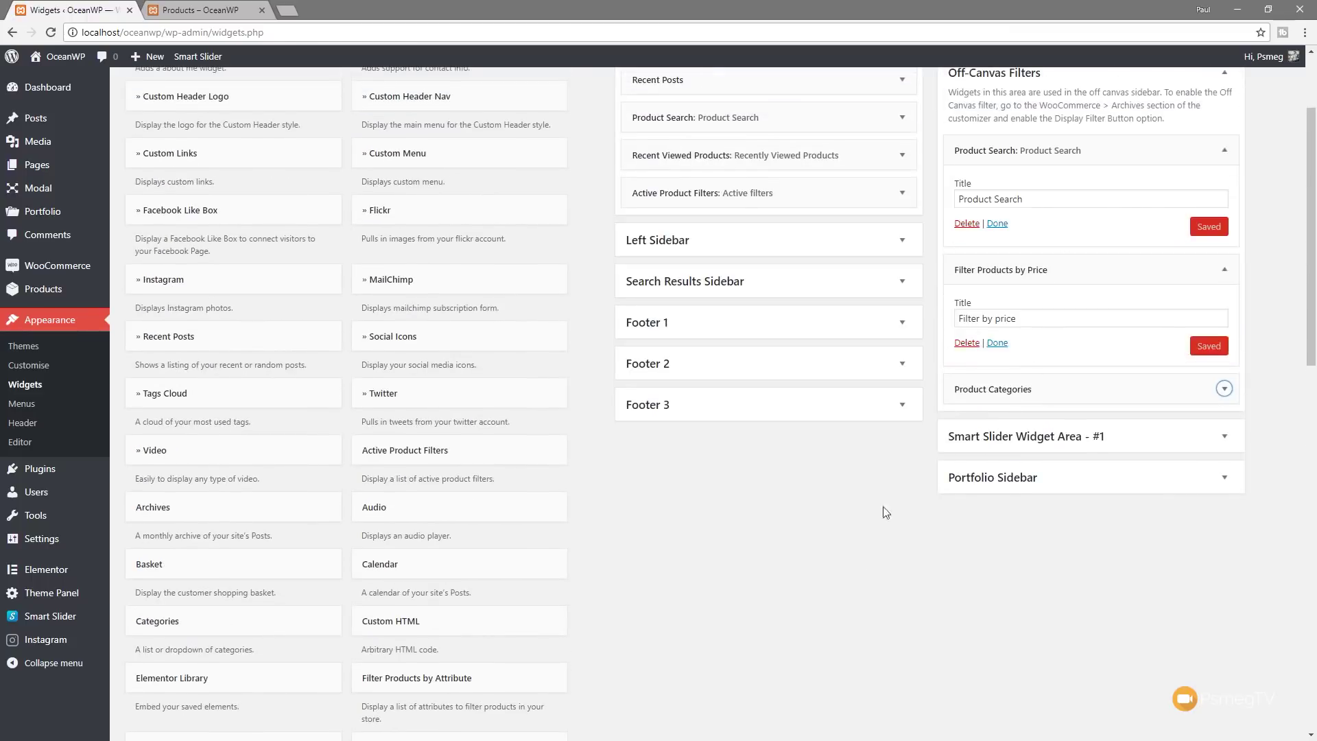
- Add the Recently Viewed Products widget to the Off-Canvas Filters sidebar, then go to the shop page
scroll(696, 573, down, 3)
scroll(696, 574, down, 2)
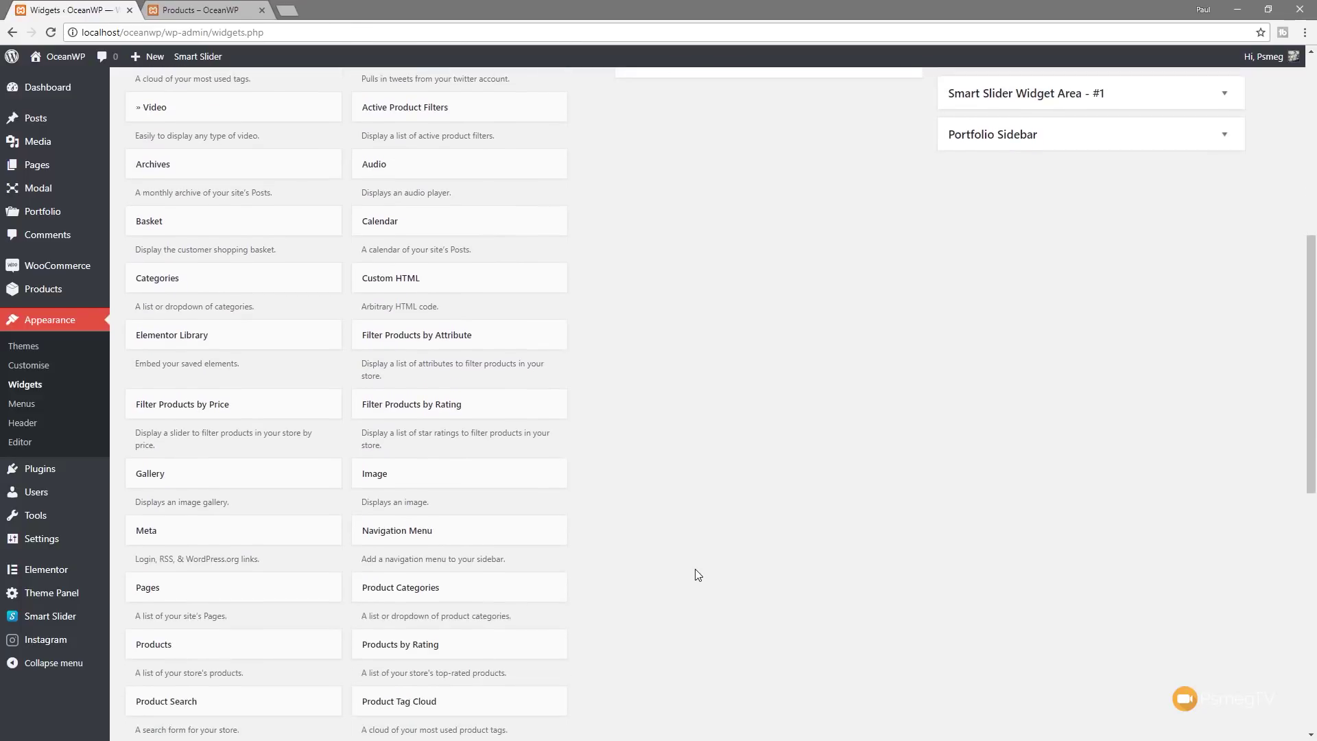
scroll(698, 574, down, 2)
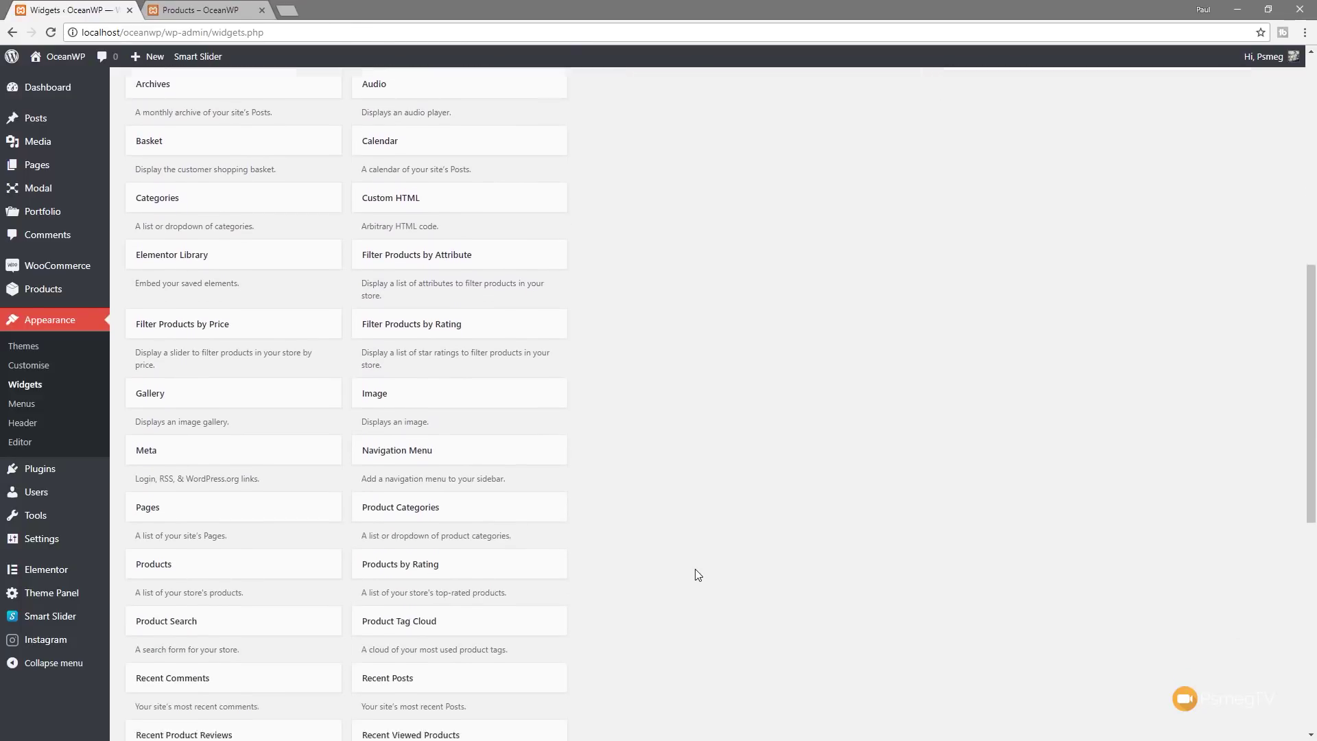
scroll(697, 575, down, 1)
drag(549, 609, 1073, 287)
scroll(1020, 394, up, 3)
scroll(1068, 370, up, 2)
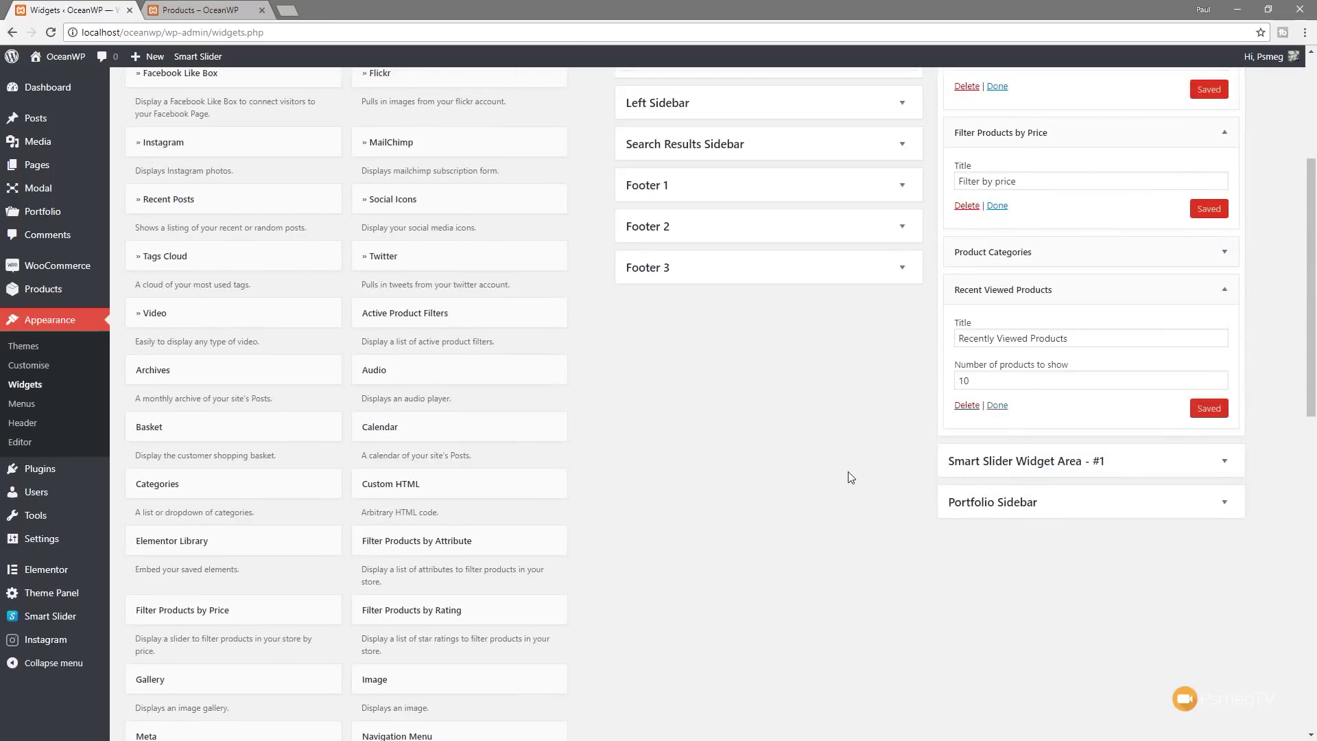
scroll(851, 478, up, 4)
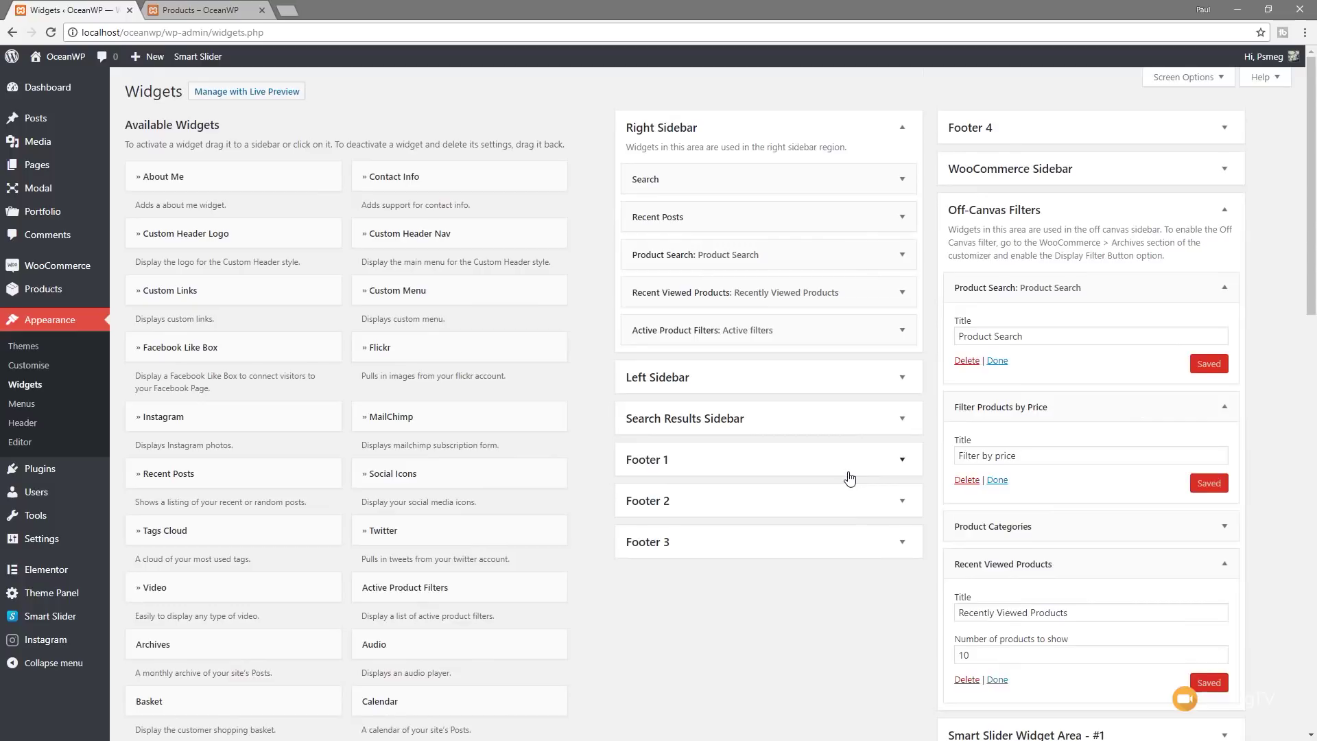
click(206, 9)
- Reload the shop, then open and close the off-canvas filter panel to check the new widgets
click(51, 32)
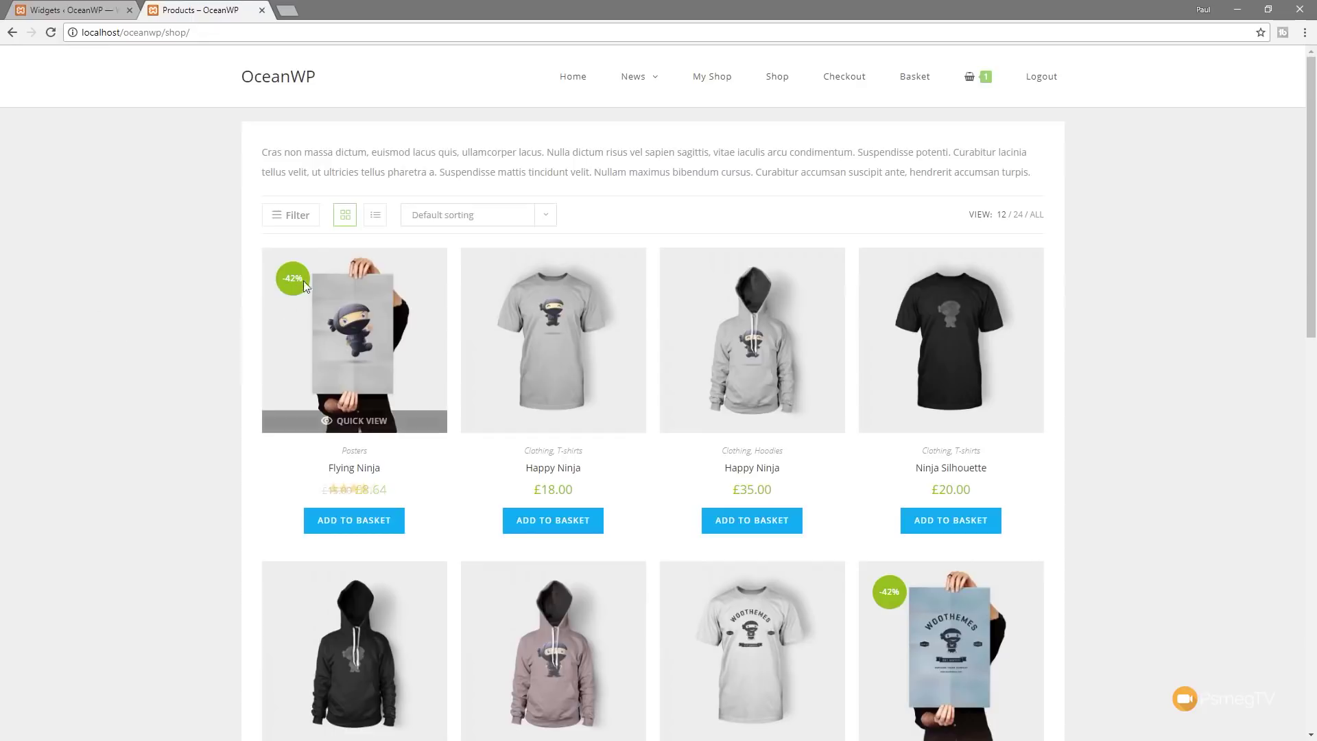
click(296, 215)
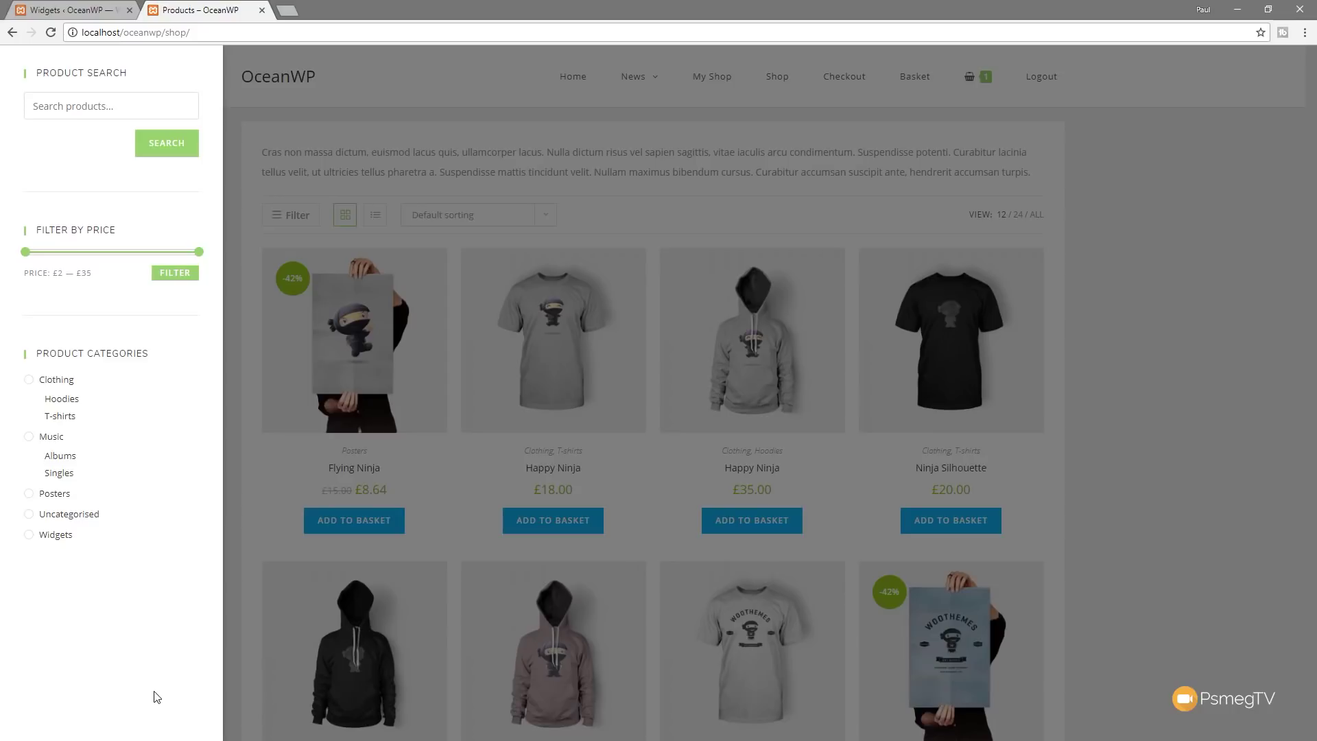
click(273, 218)
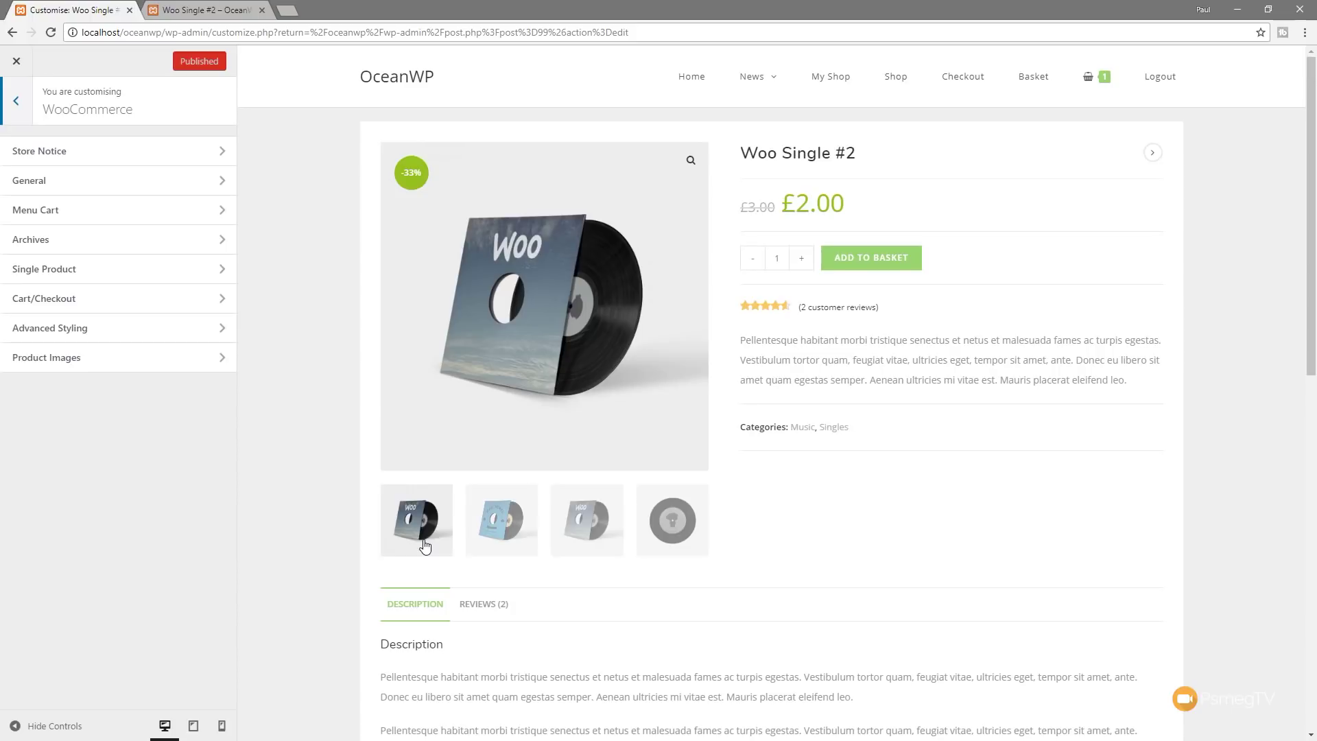
- Change the Single Product Thumbnails Layout from Horizontal to Vertical
click(79, 274)
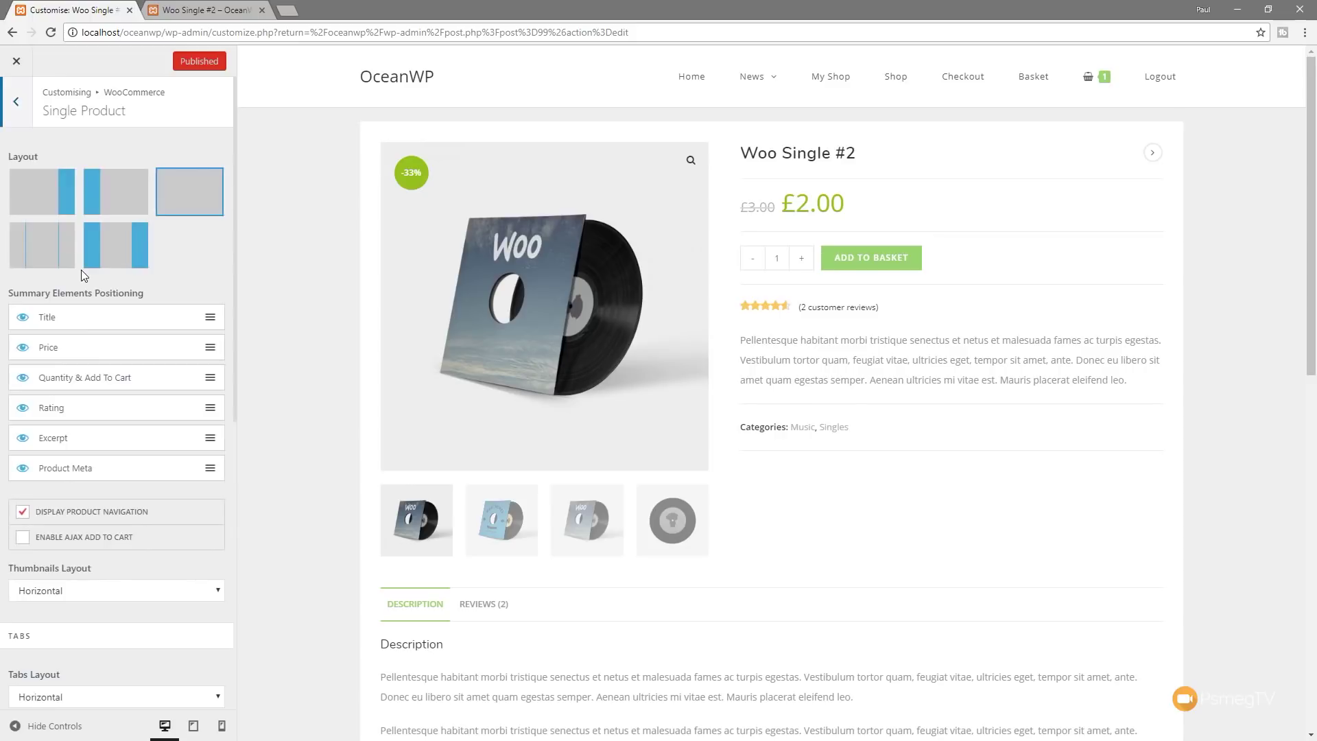
scroll(160, 555, down, 2)
scroll(160, 555, down, 2)
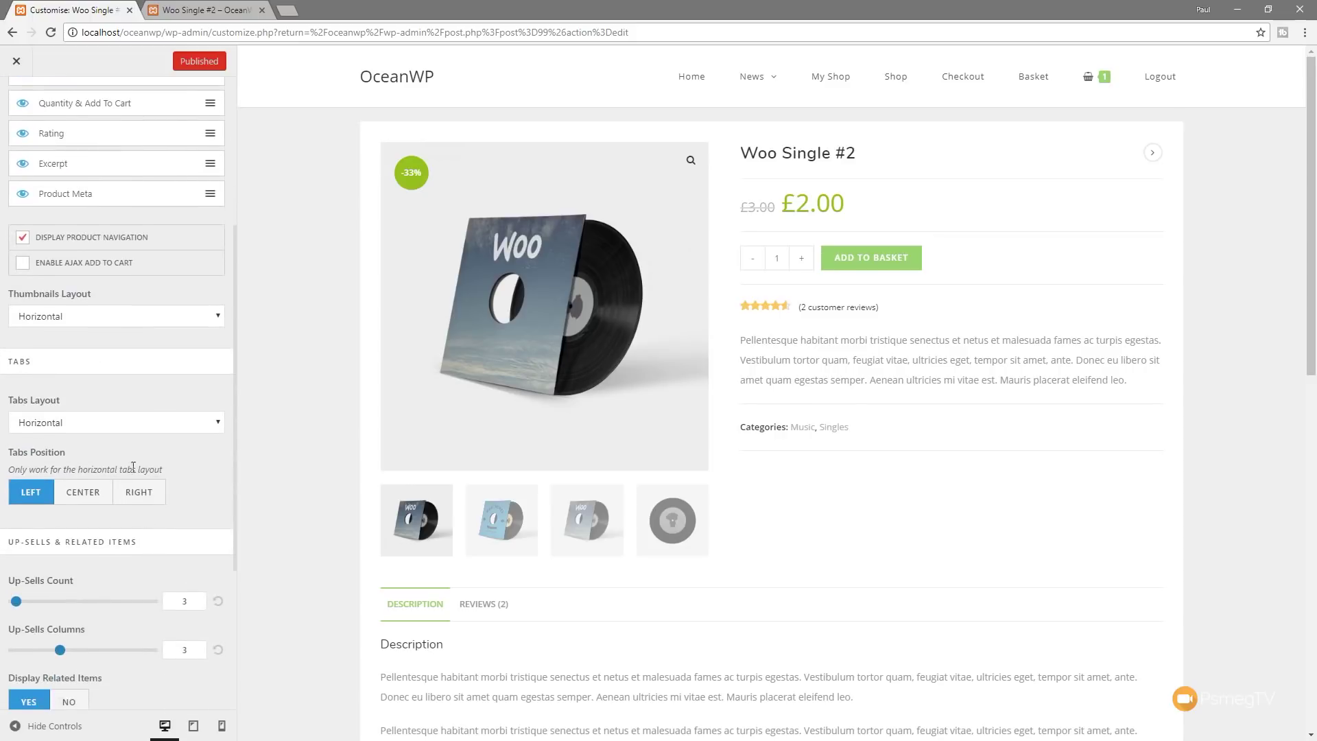
click(70, 317)
click(63, 349)
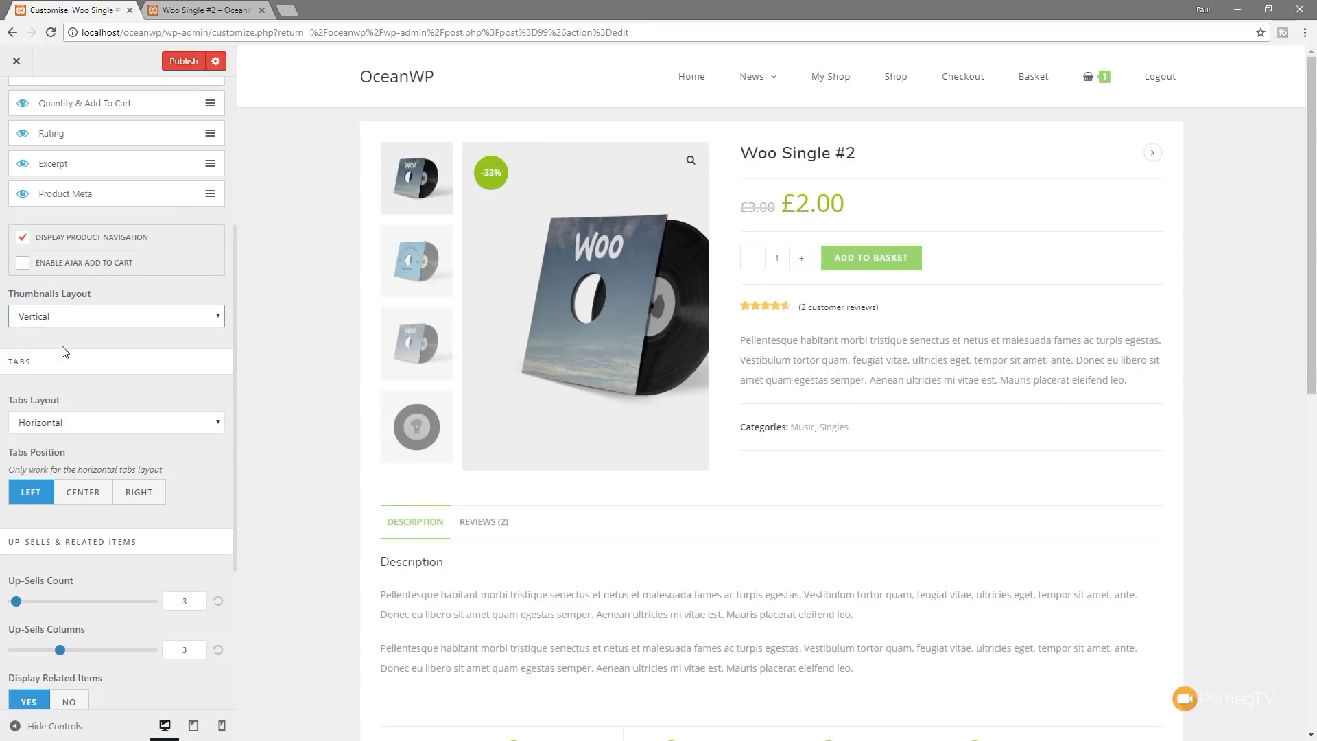
mouse_move(1158, 162)
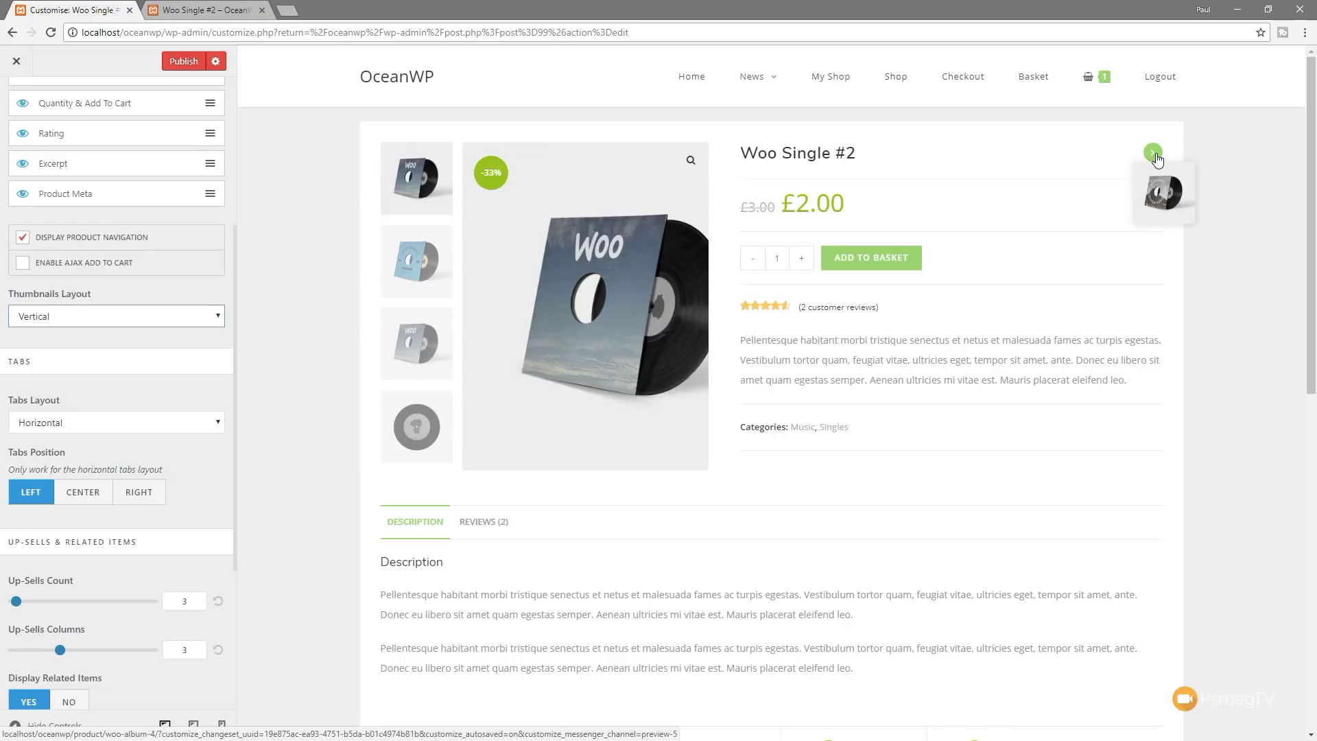
click(1158, 157)
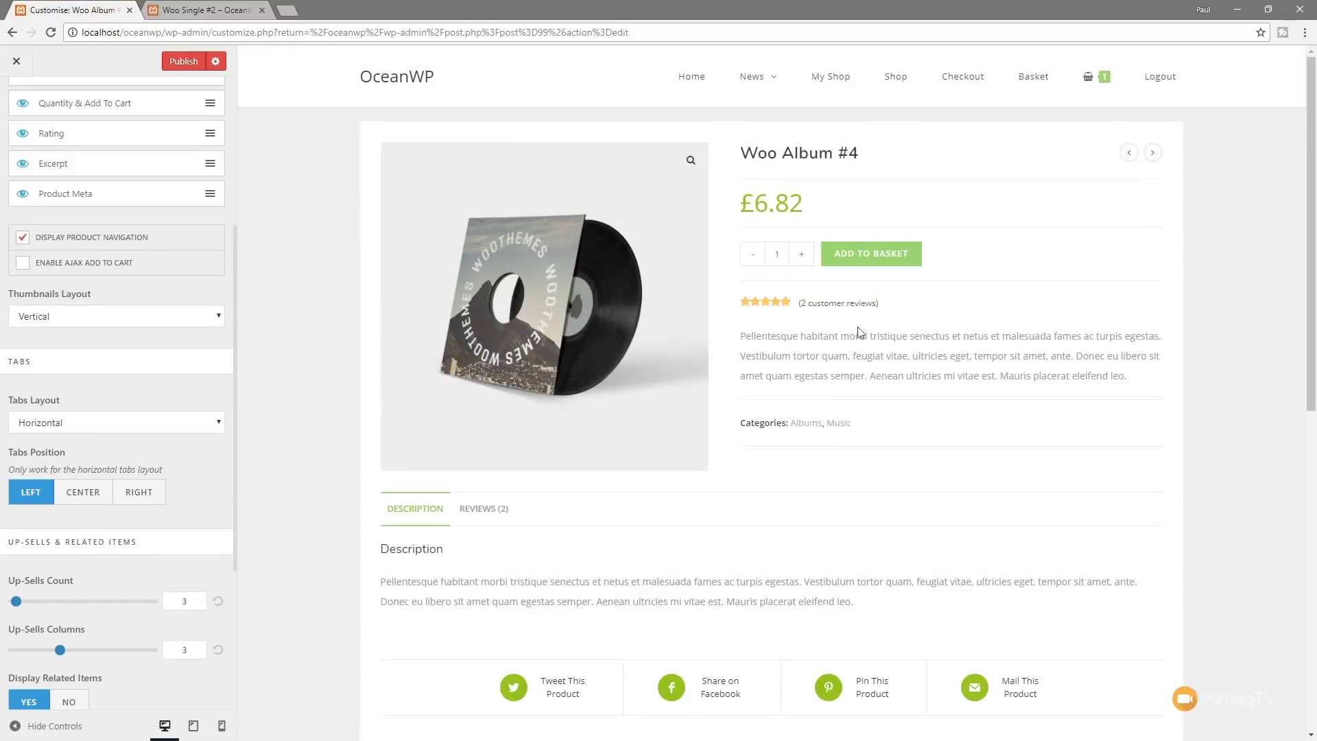
click(1129, 154)
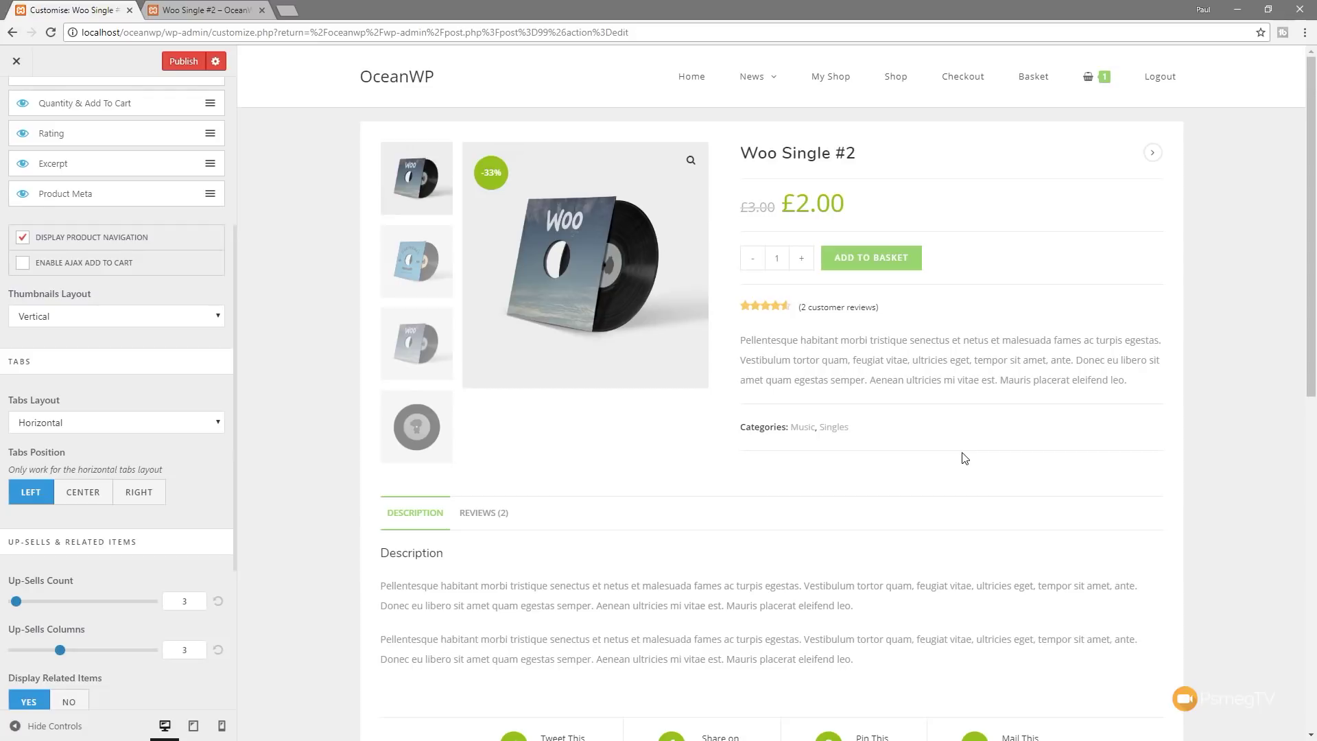
scroll(157, 438, up, 3)
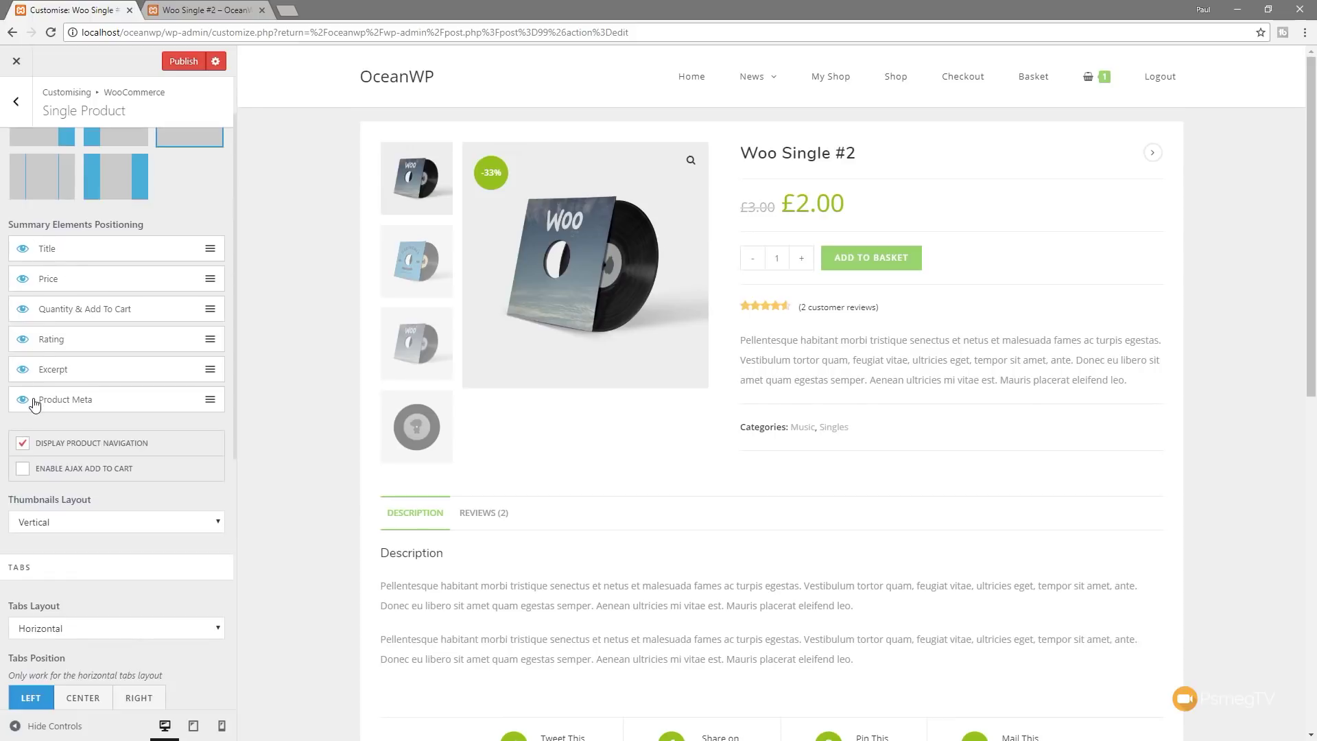
- Try Vertical for the product tabs layout, then set it back to Horizontal
scroll(145, 508, down, 3)
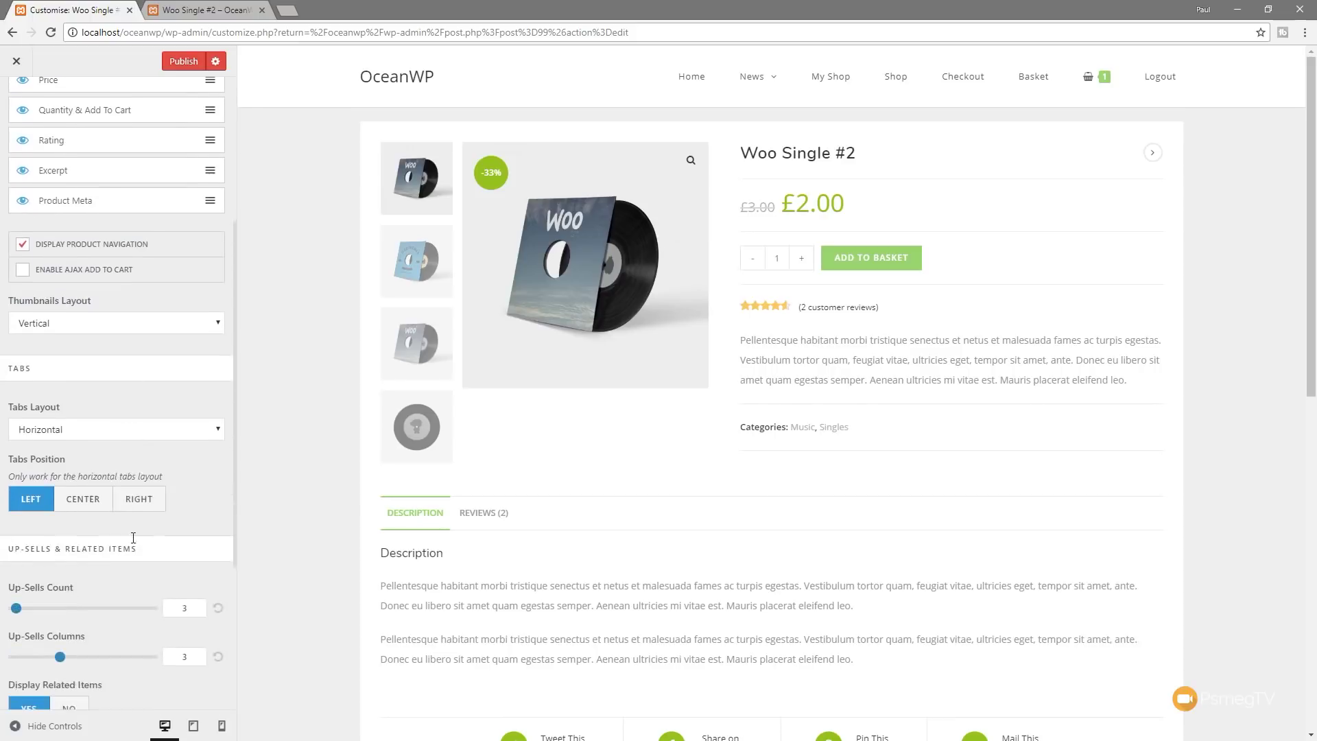
click(85, 430)
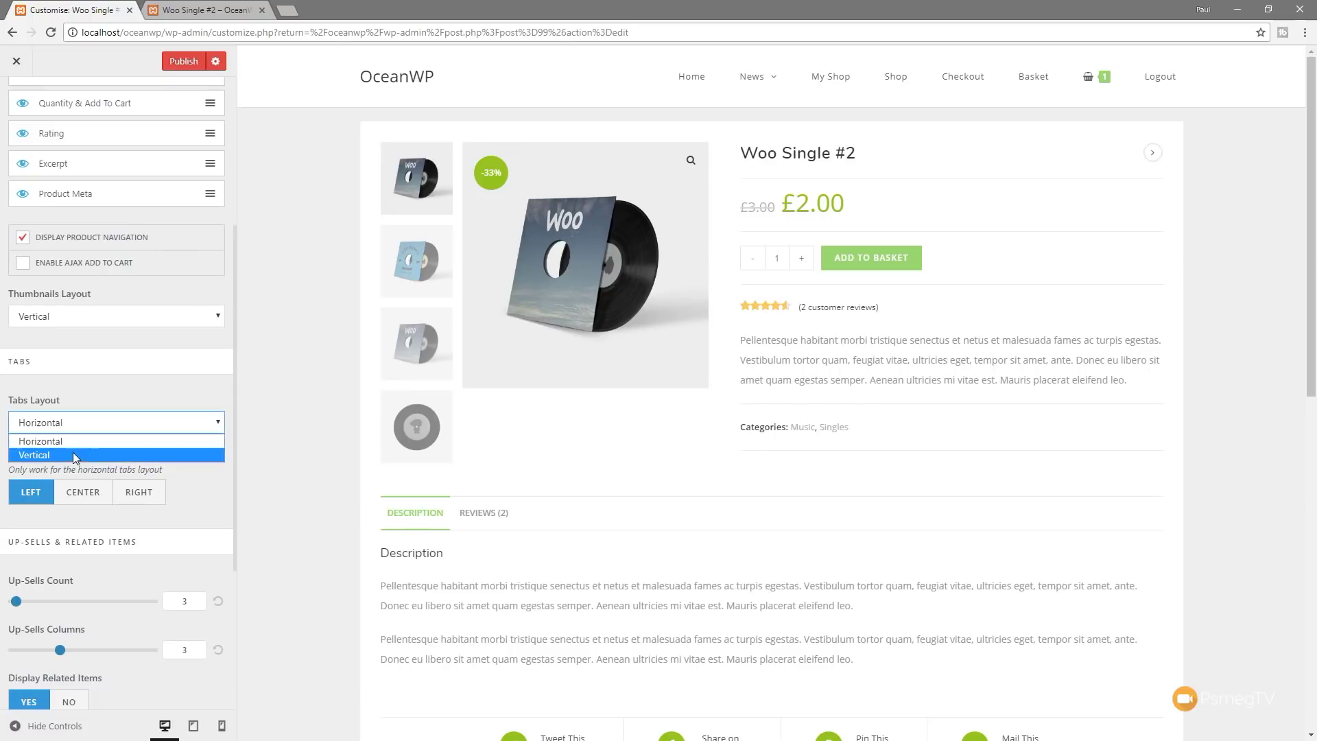
click(73, 450)
click(94, 430)
click(76, 440)
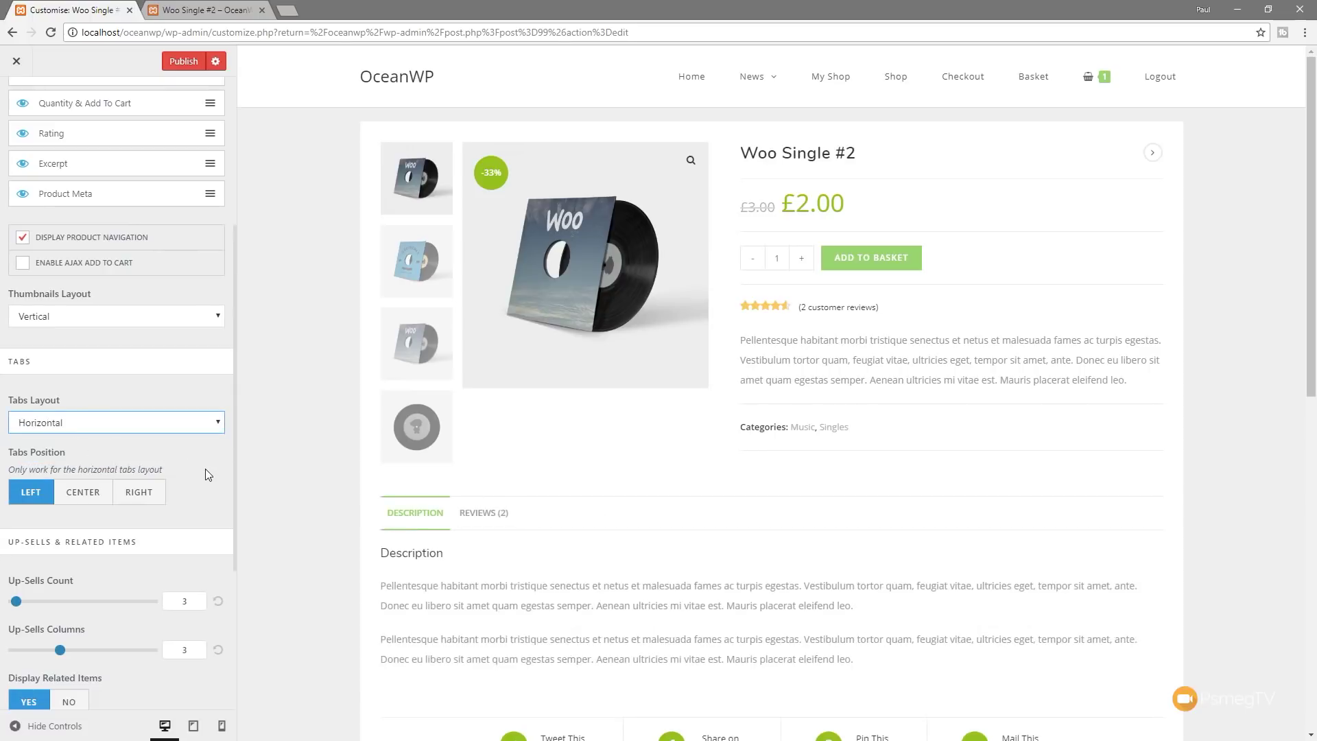
scroll(204, 467, down, 4)
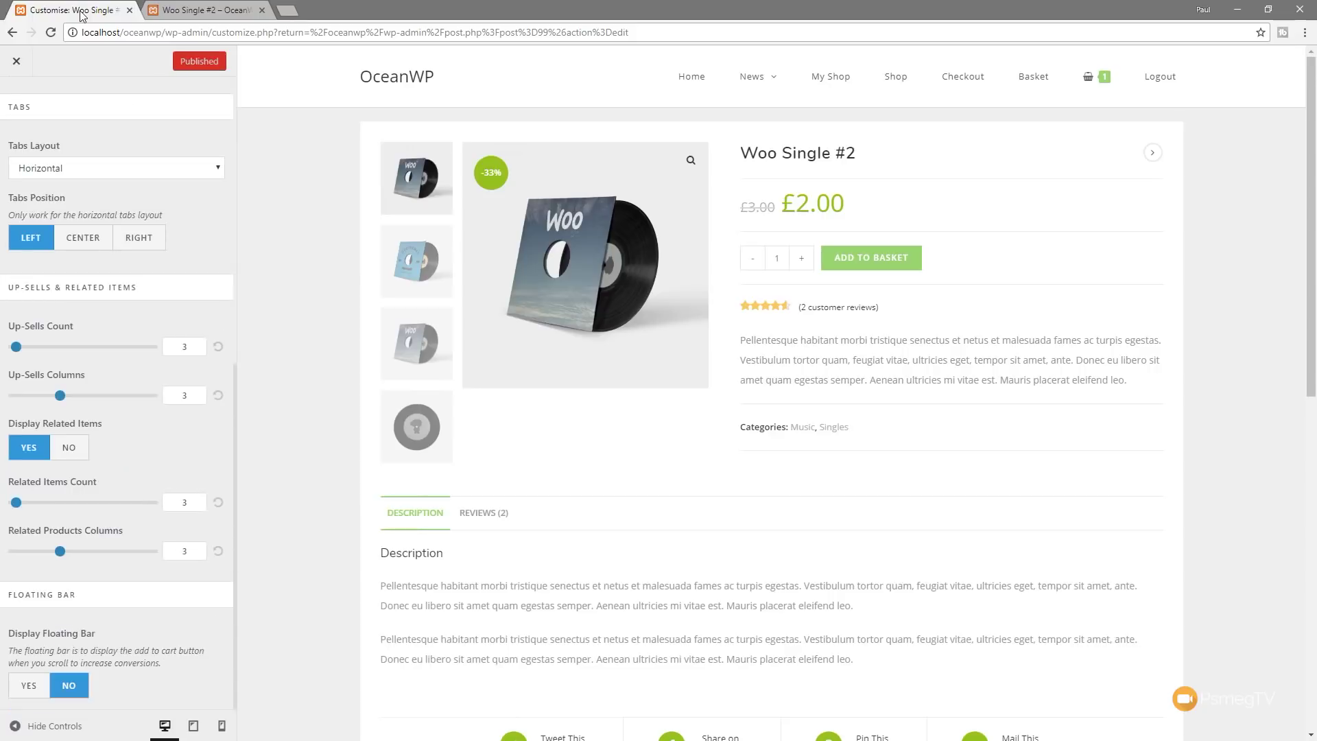
- Enable and publish the floating add-to-basket bar, then check it on the reloaded live product page
click(40, 686)
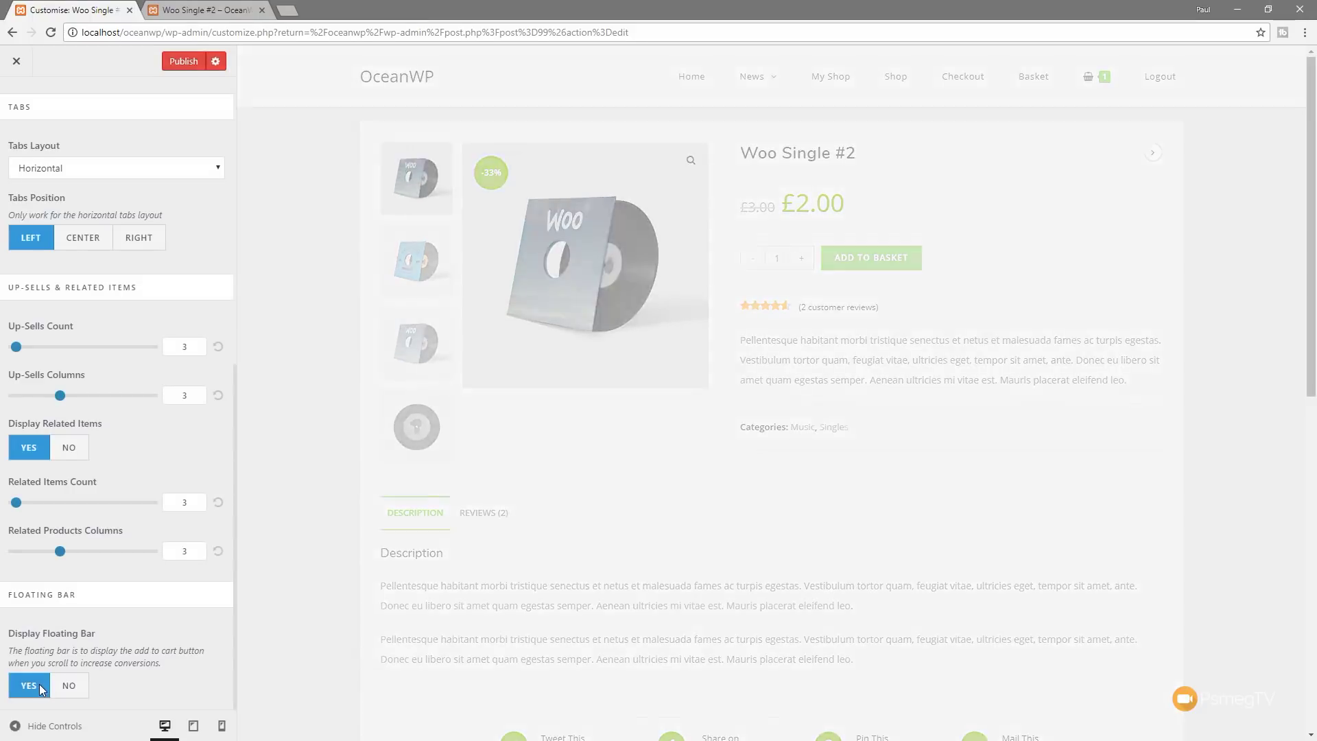
click(184, 63)
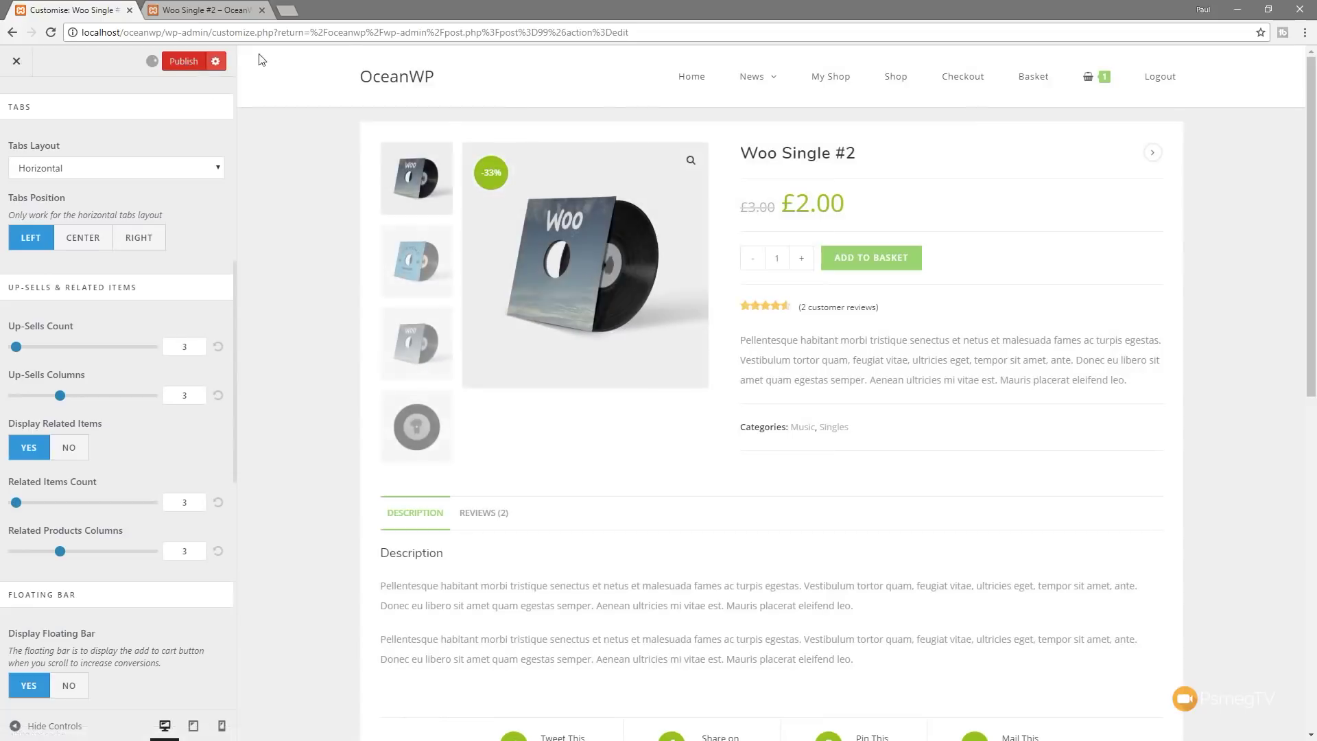
click(205, 10)
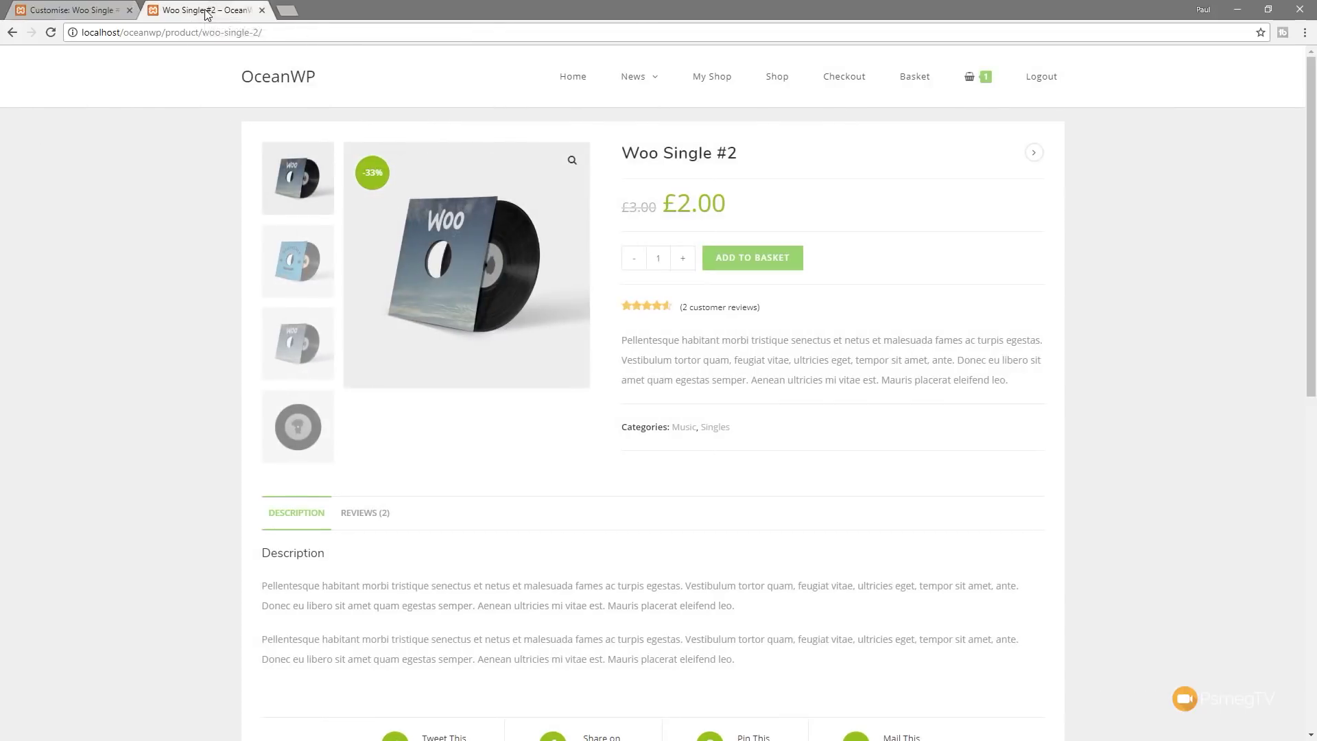
click(50, 32)
scroll(119, 364, down, 7)
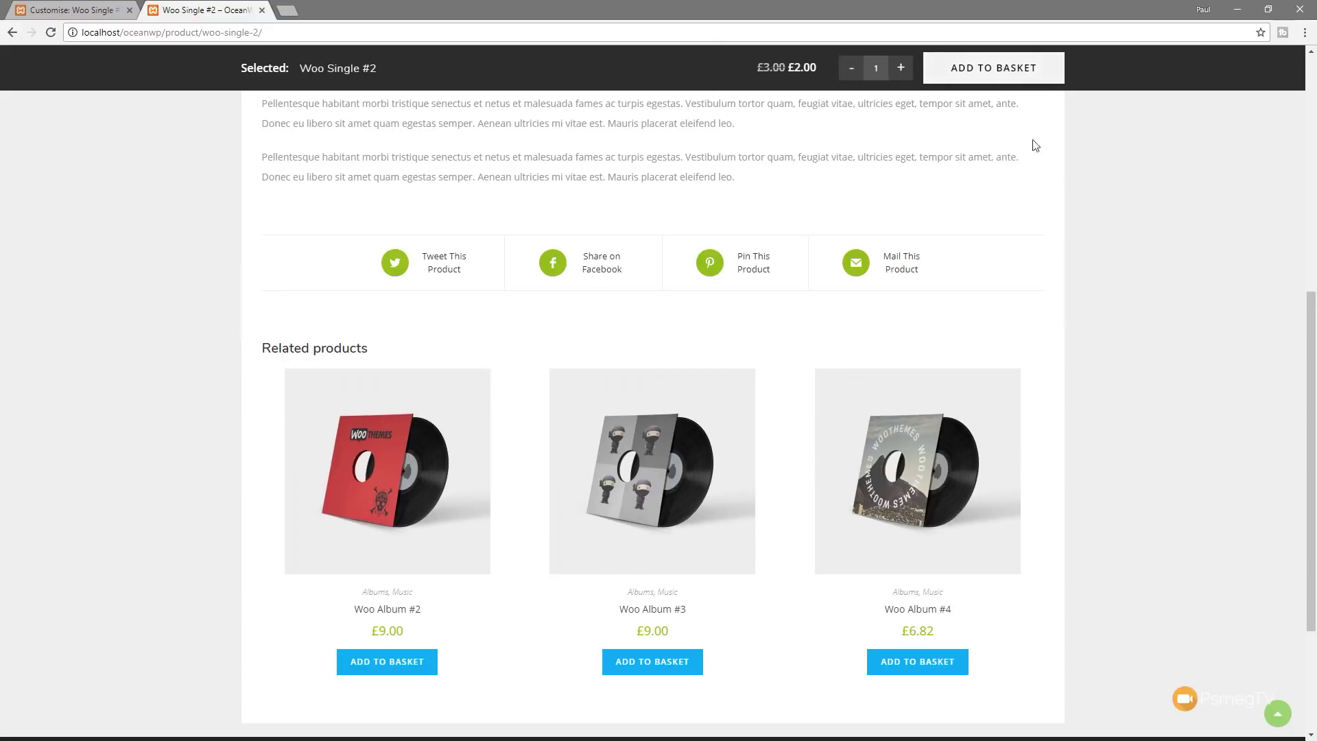
scroll(1072, 312, down, 1)
scroll(1072, 312, down, 3)
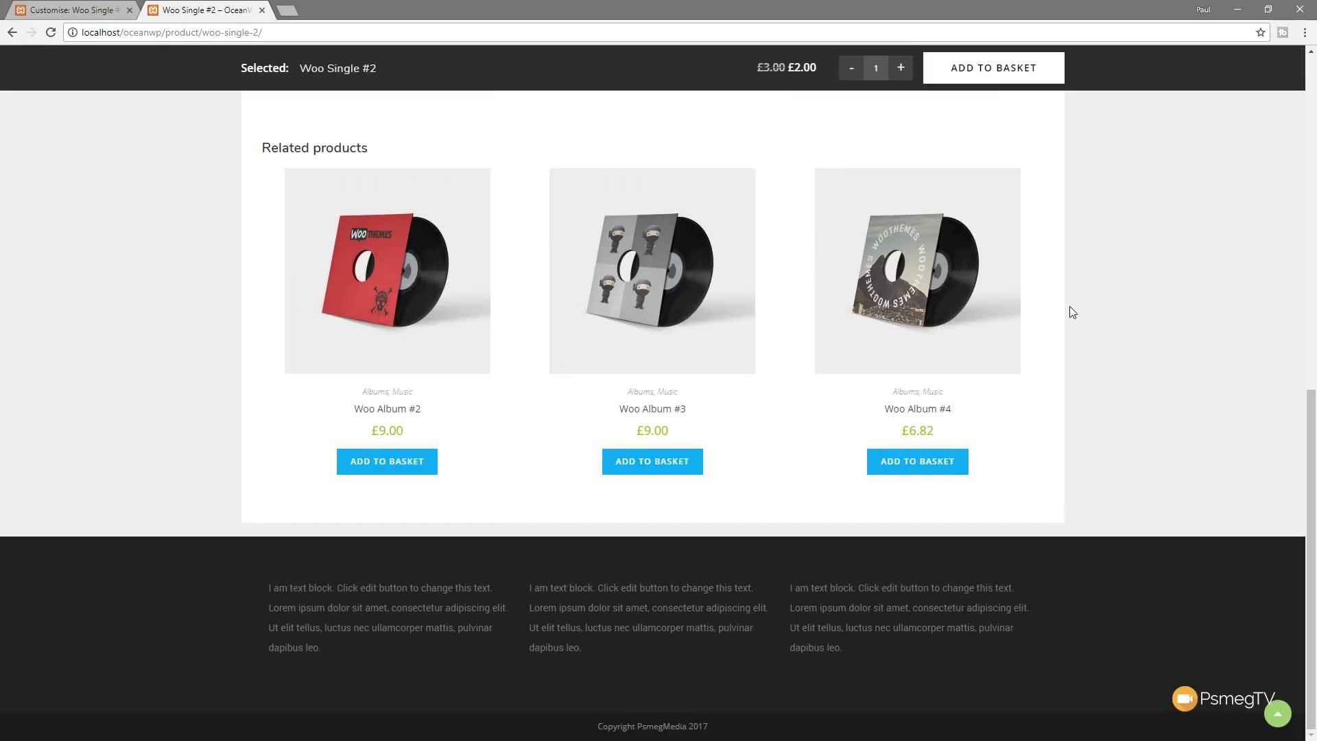
scroll(1170, 322, up, 10)
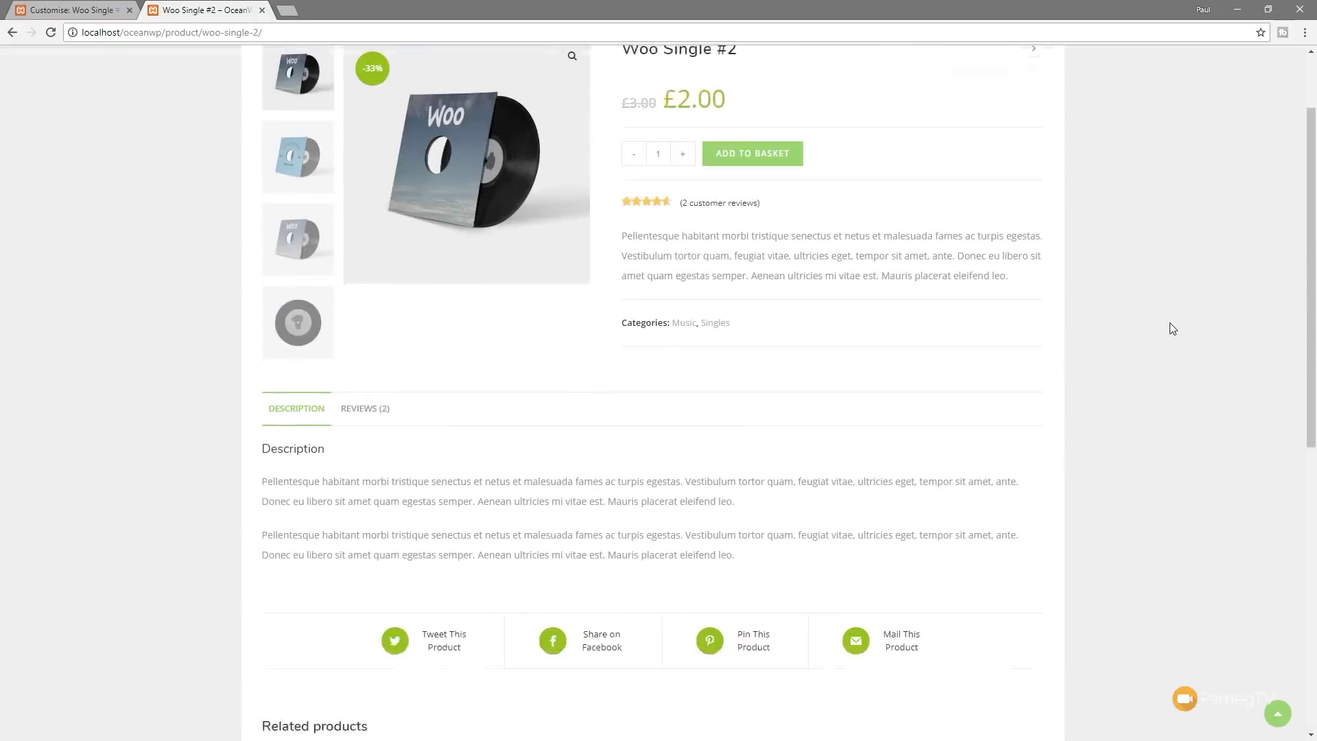
click(65, 10)
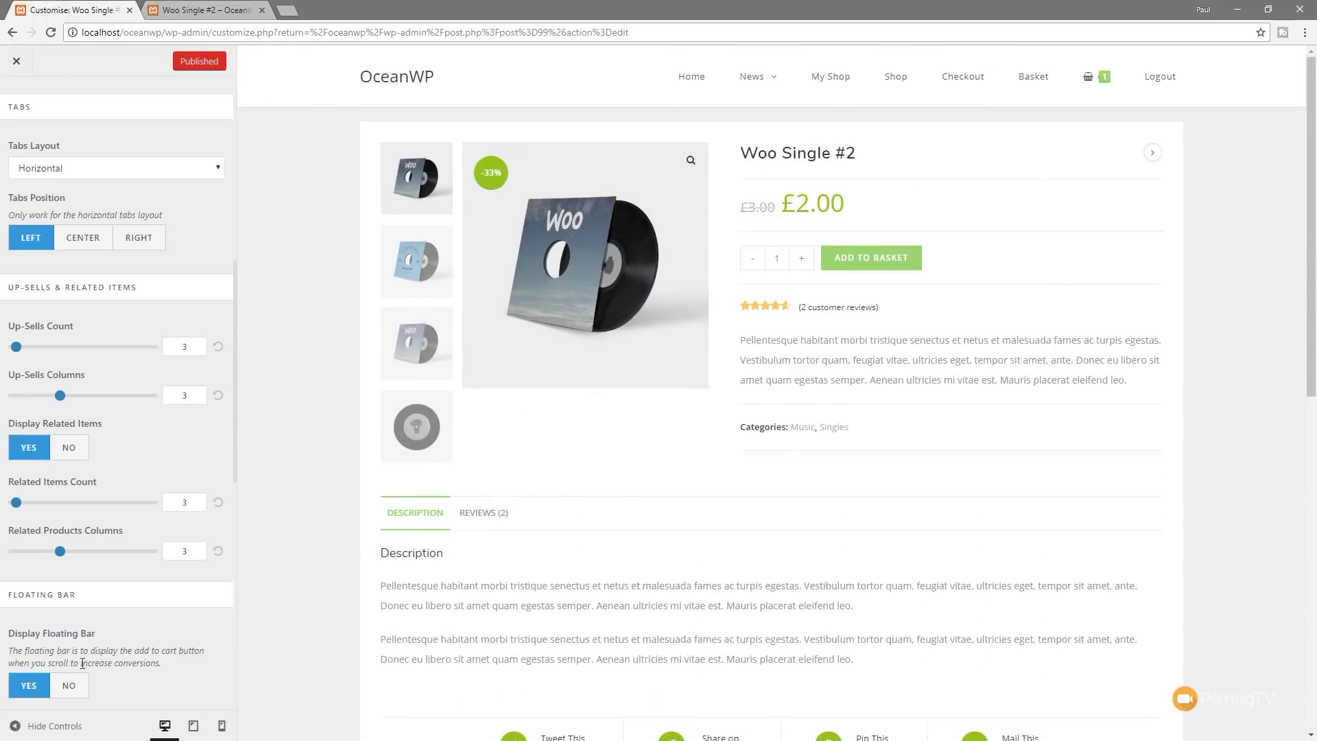
- Turn Display Floating Bar back off
click(72, 685)
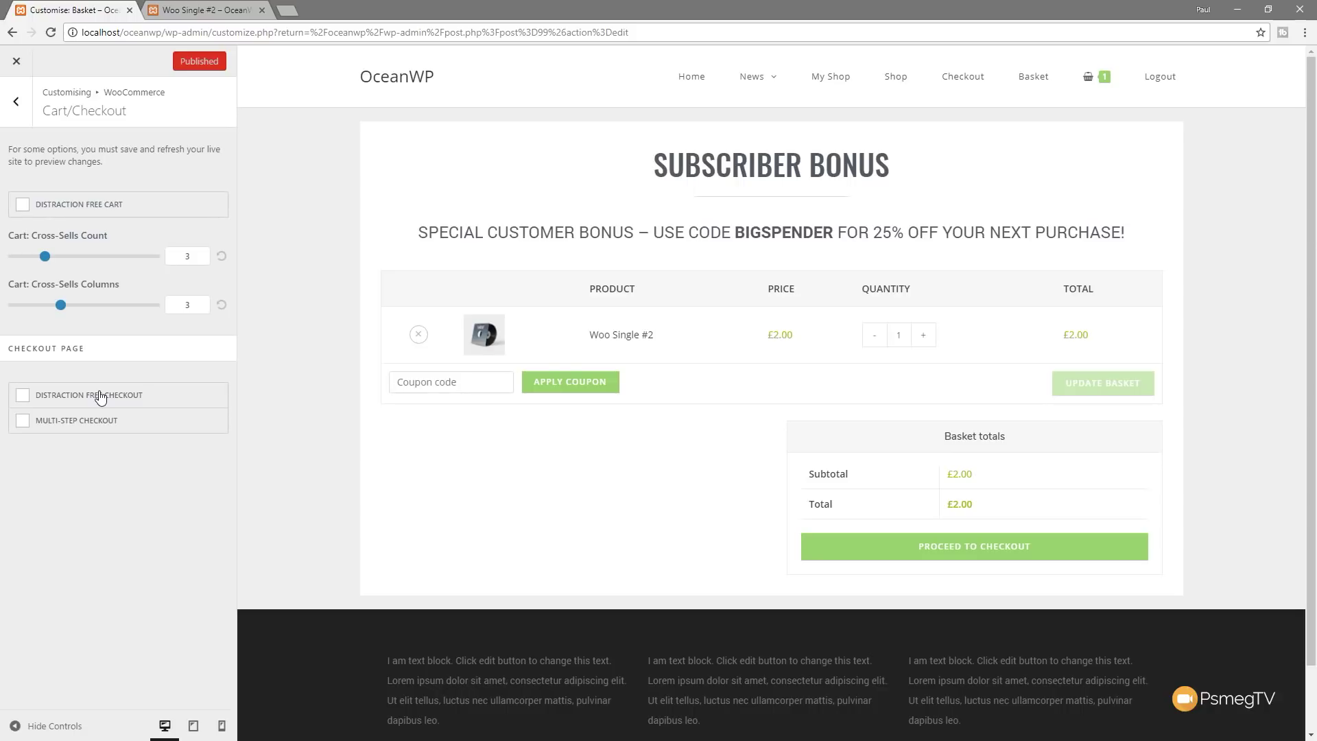
- Tick Distraction Free Cart and proceed to the checkout page in the preview
click(21, 207)
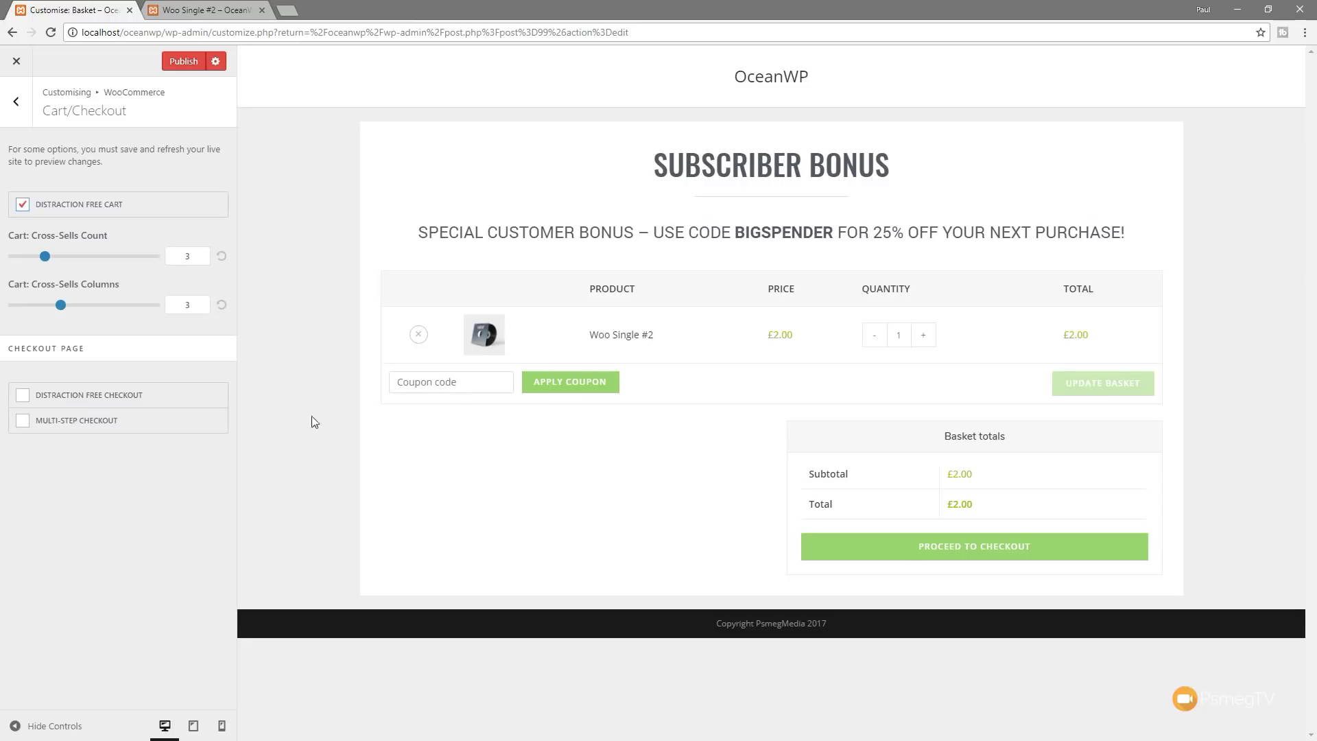
click(1015, 554)
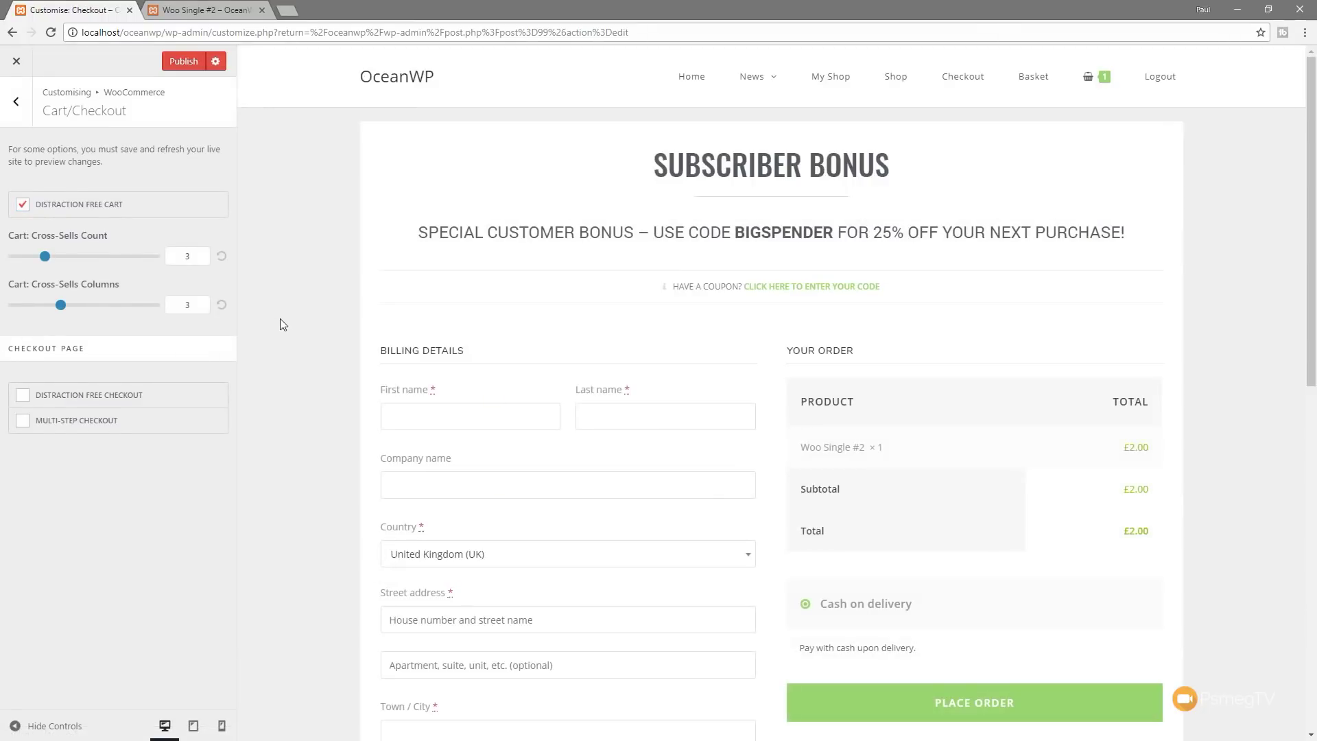
- Enable Distraction Free Checkout and Multi-Step Checkout, publish, and go to the live product tab
scroll(1205, 516, down, 10)
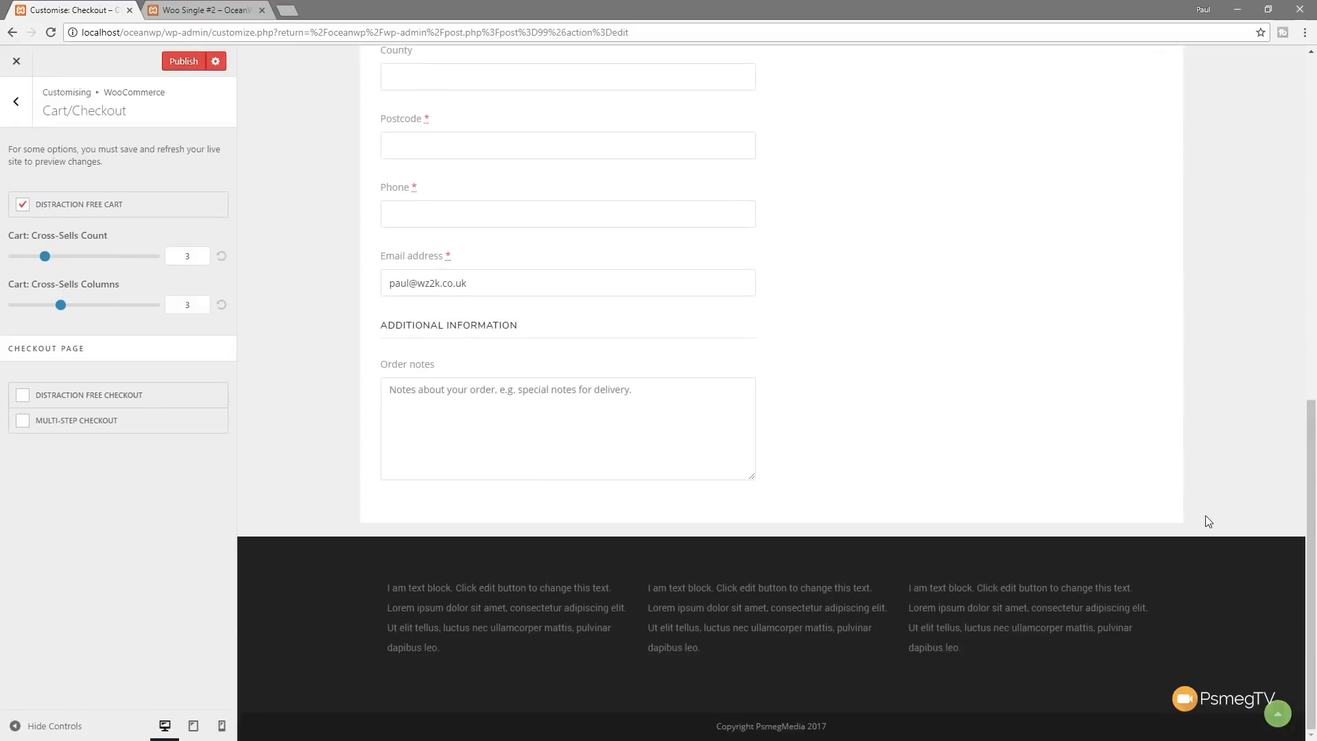
scroll(1204, 516, up, 10)
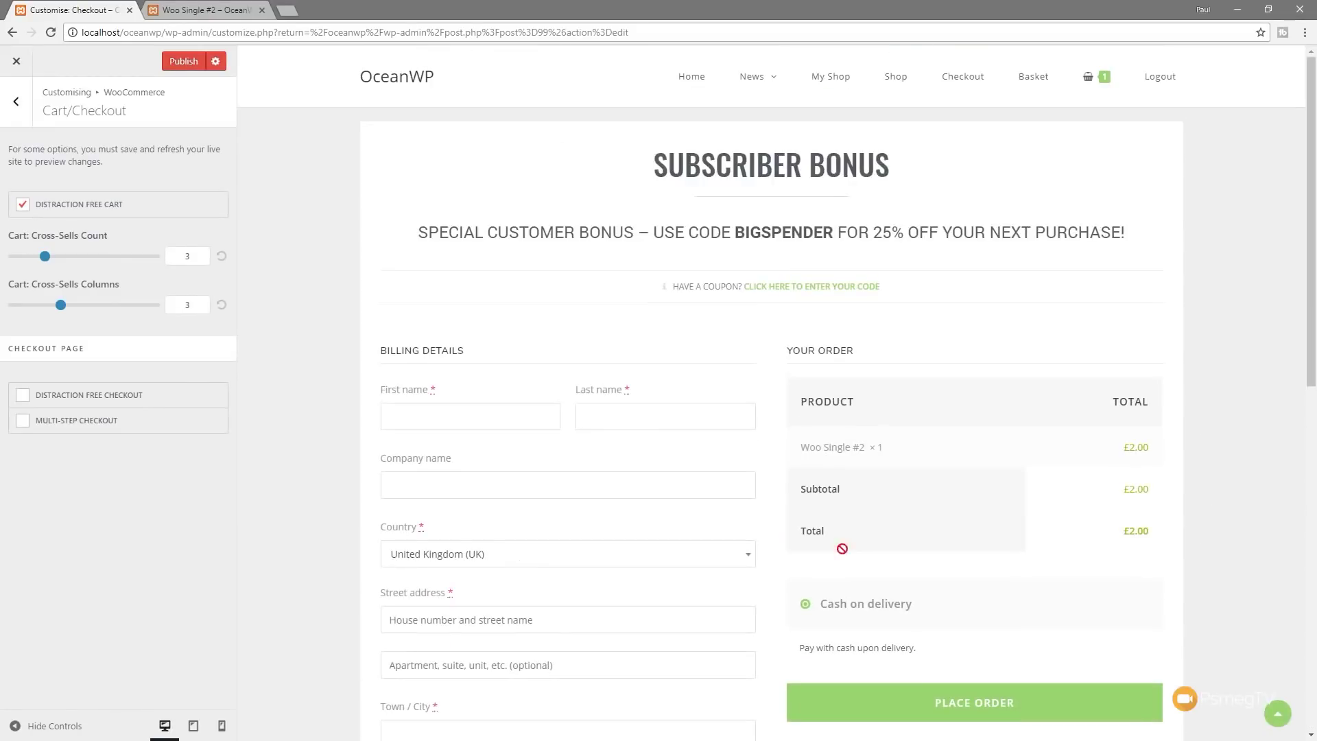
click(84, 397)
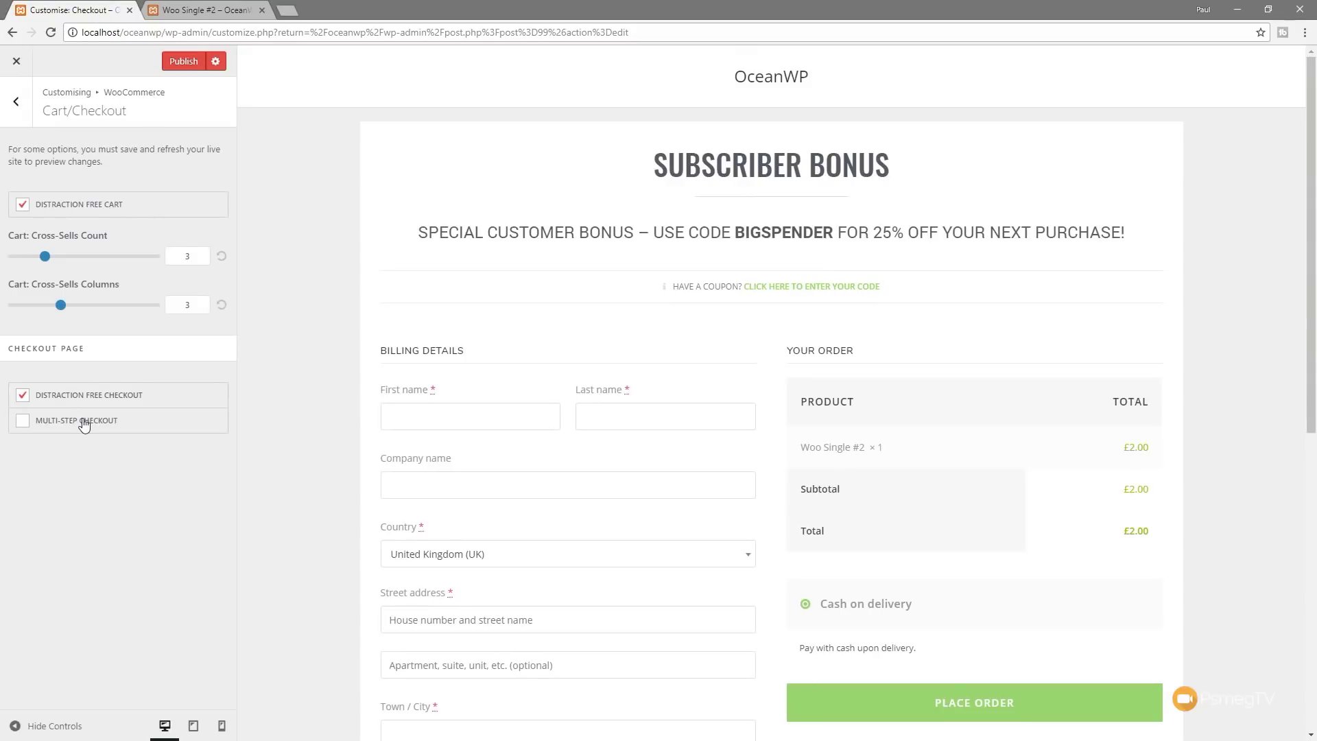
scroll(340, 358, down, 2)
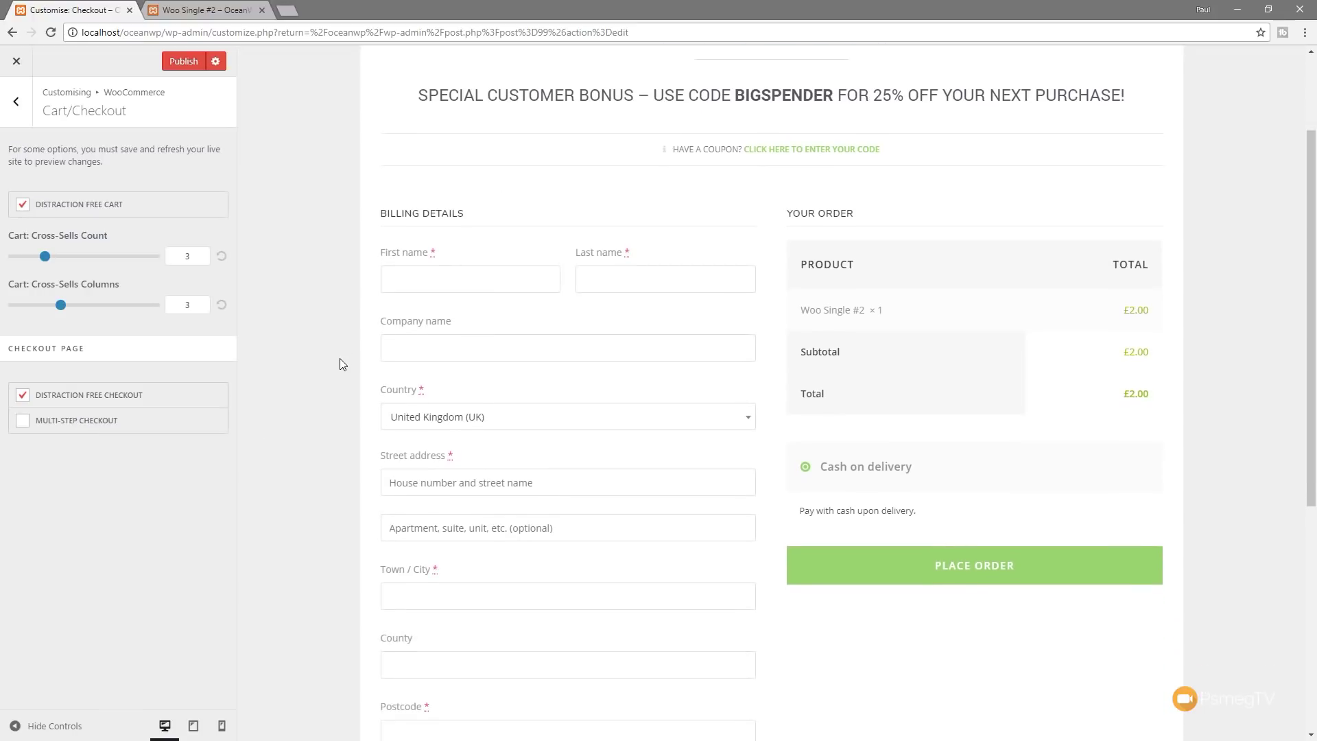
click(106, 422)
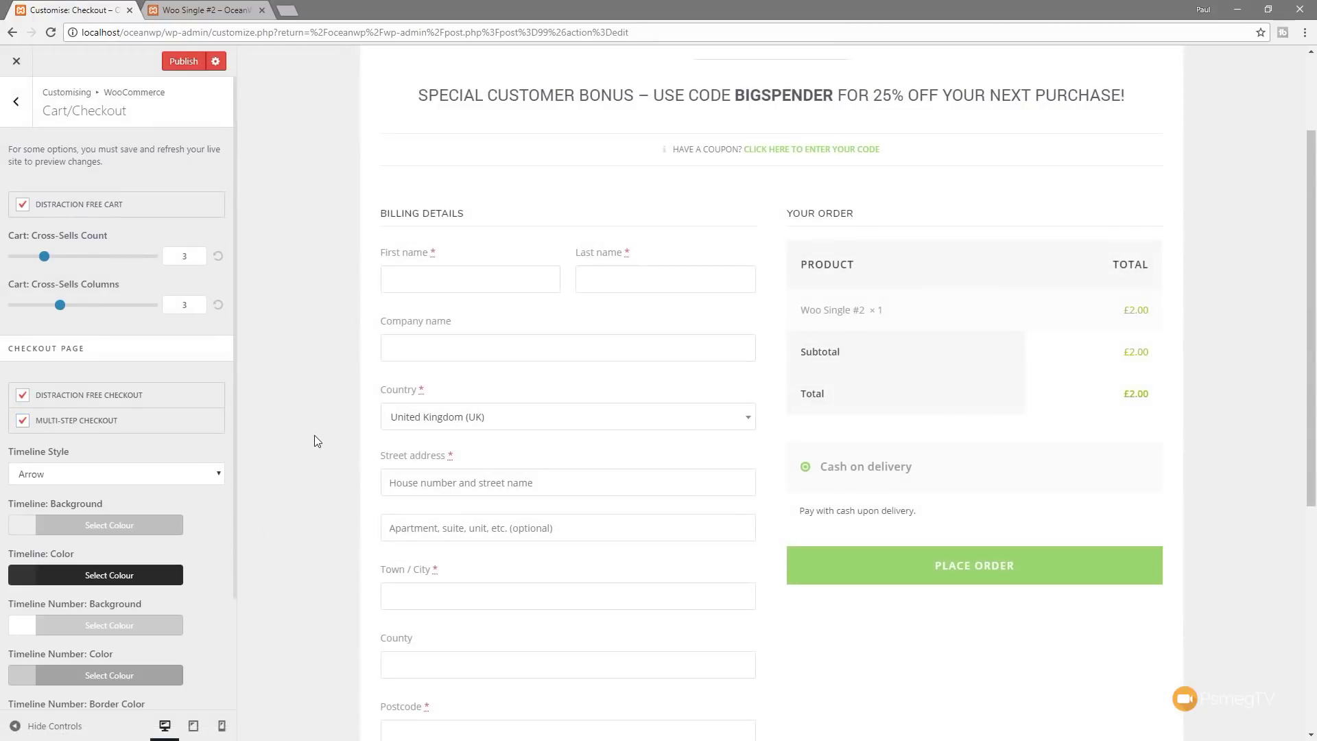
click(184, 61)
click(194, 9)
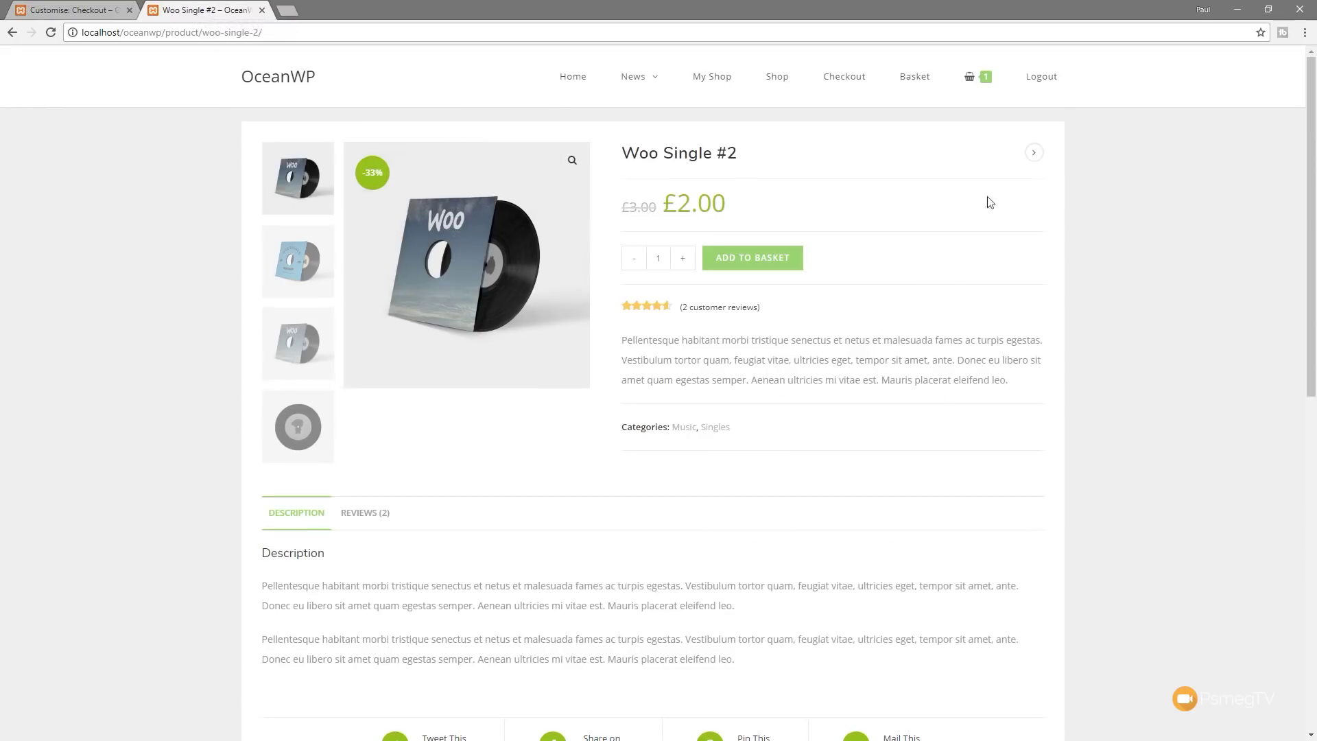
- Go to checkout from the header mini-basket and review the Billing, Shipping, Payment Info steps
mouse_move(982, 87)
click(977, 232)
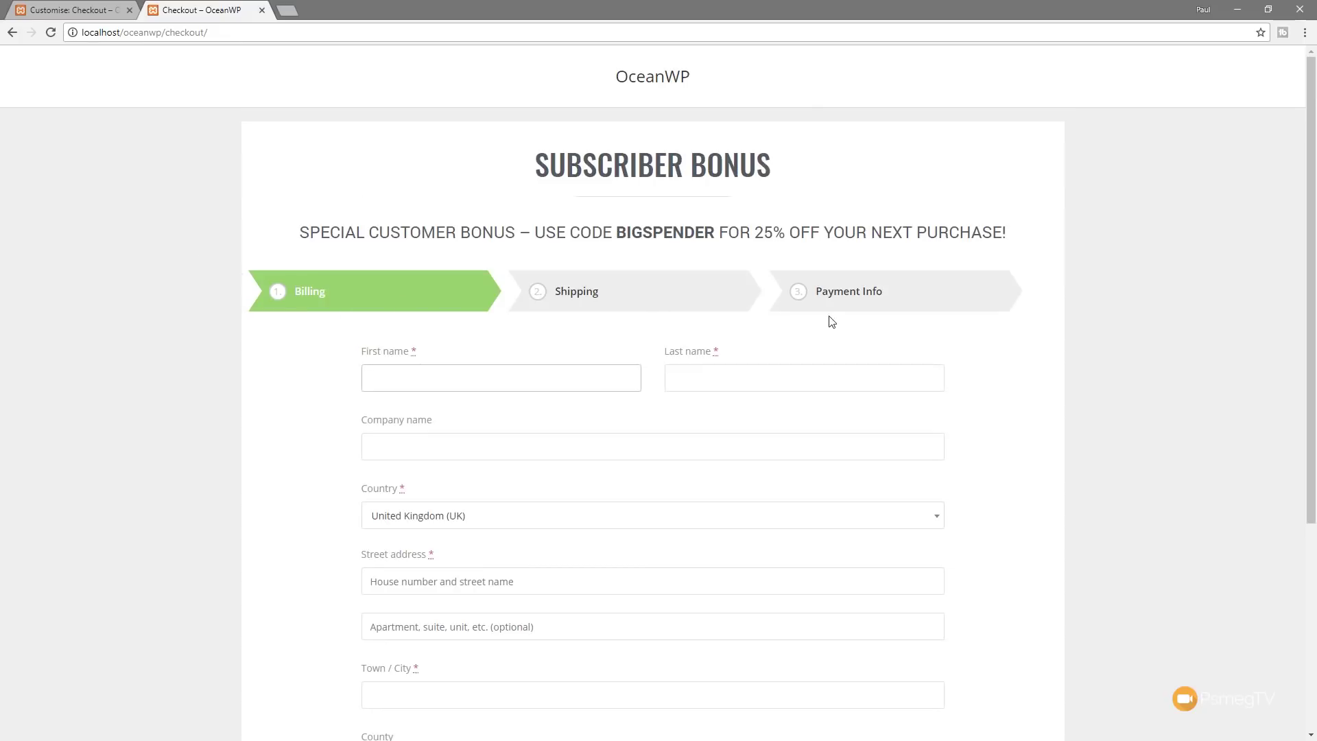
scroll(259, 486, down, 5)
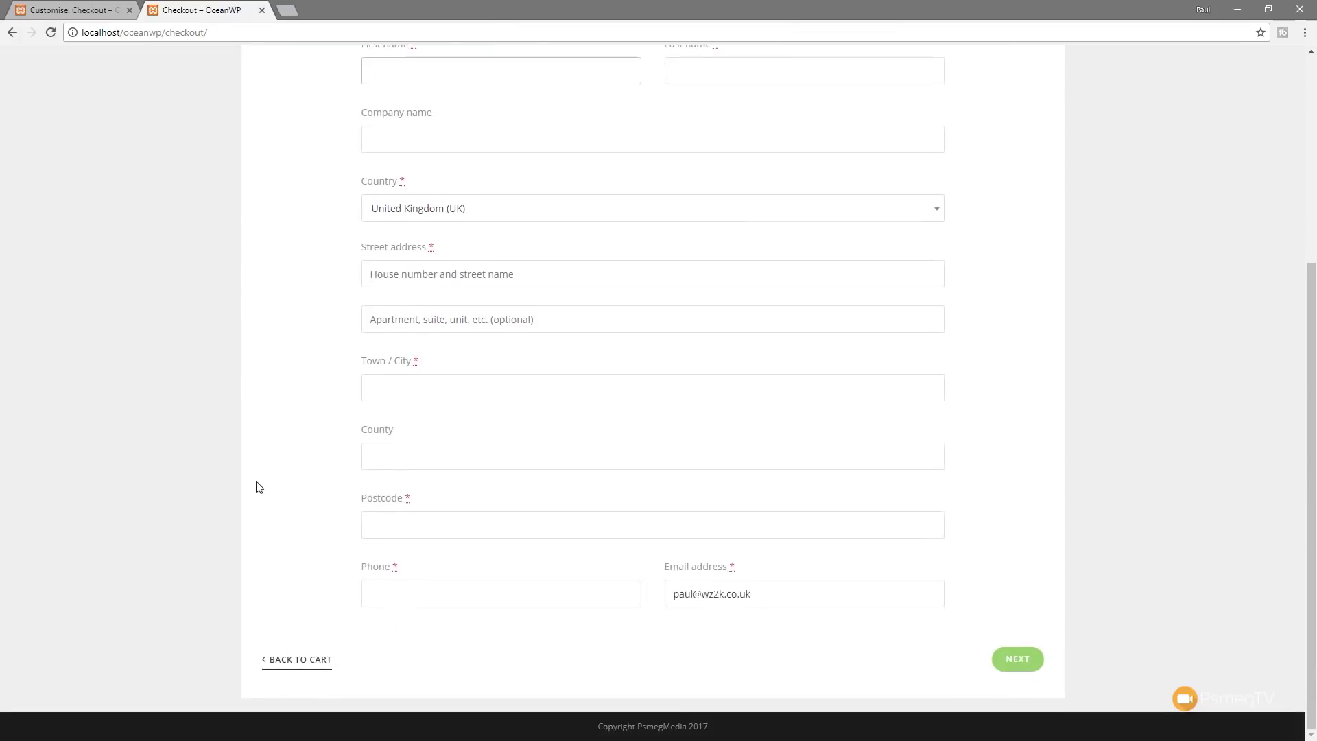
scroll(314, 501, up, 4)
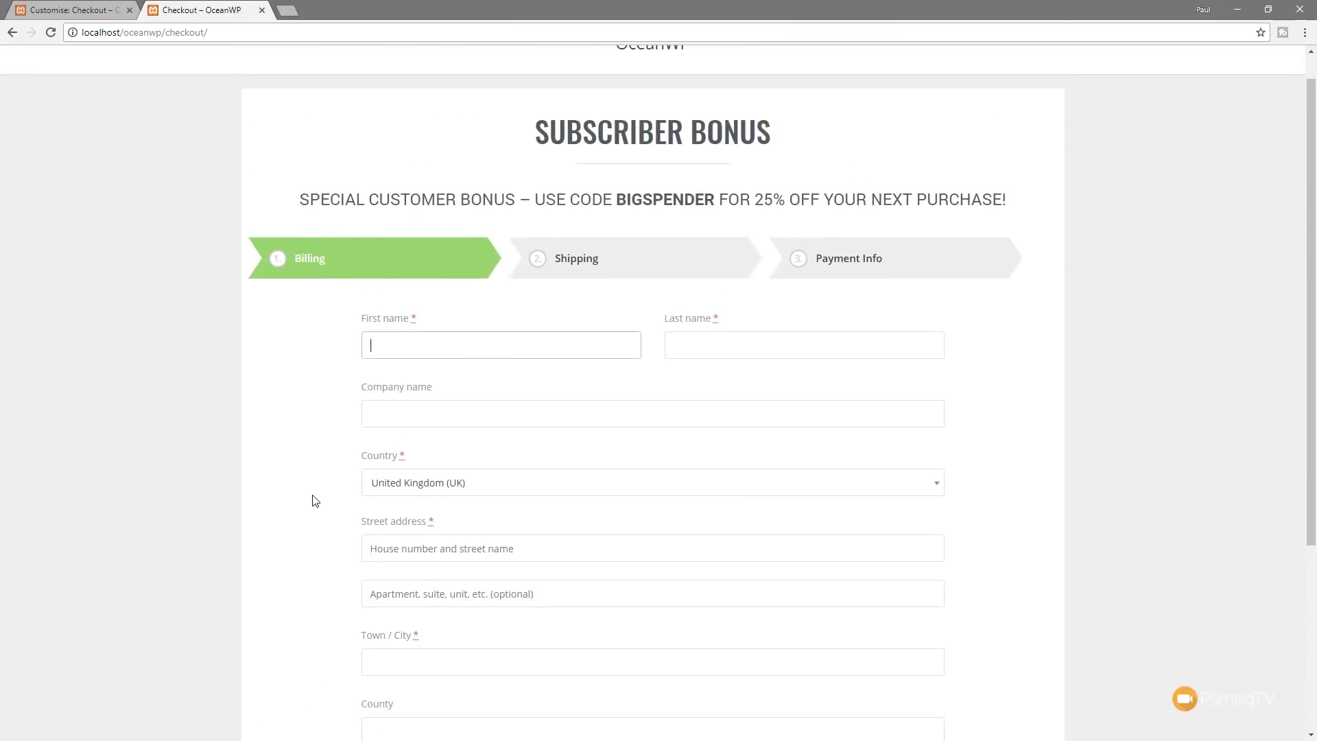
click(183, 14)
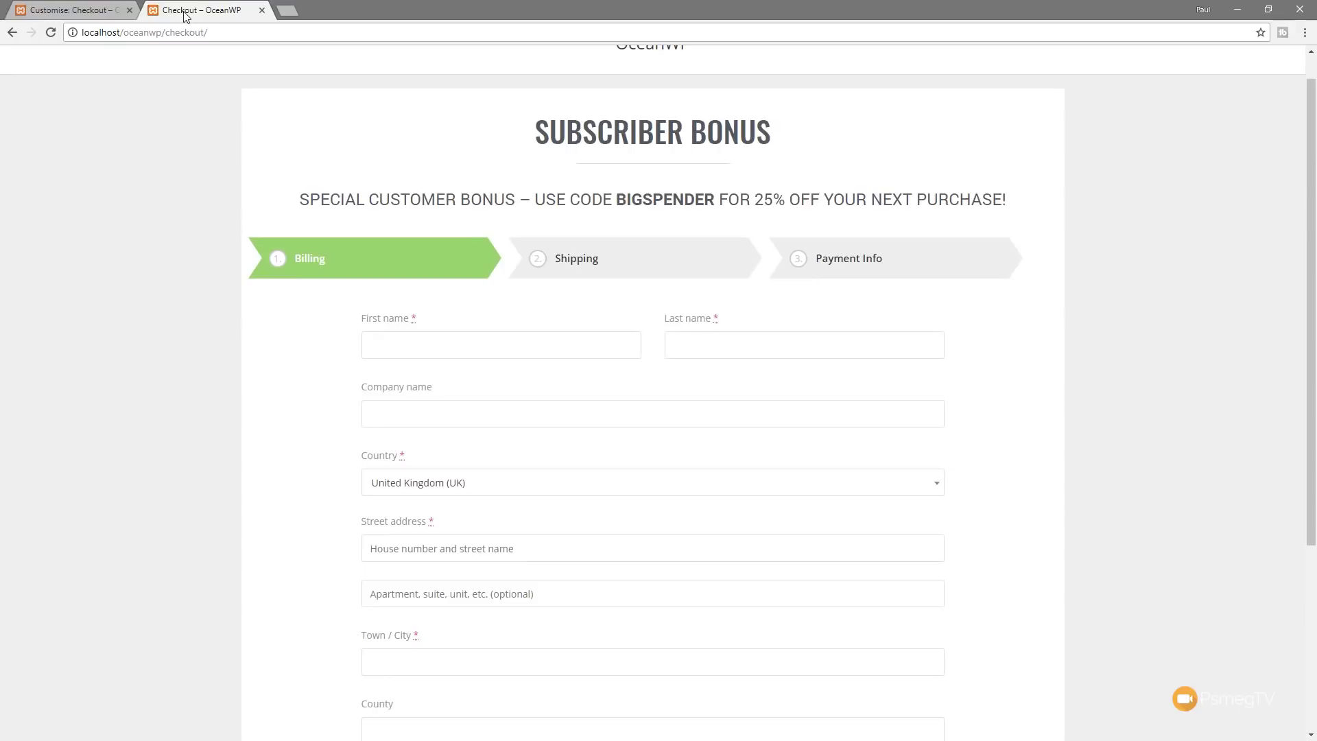